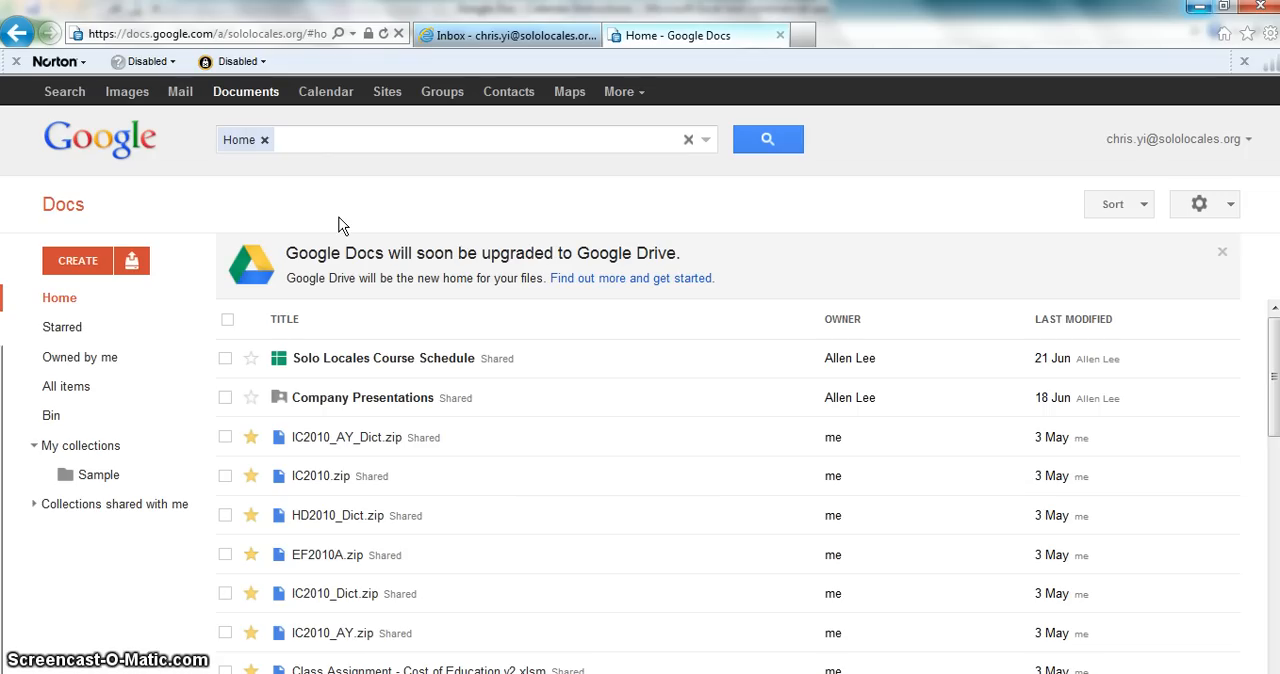
Step: Create a new blank spreadsheet from the Google Docs documents list
left_click(235, 98)
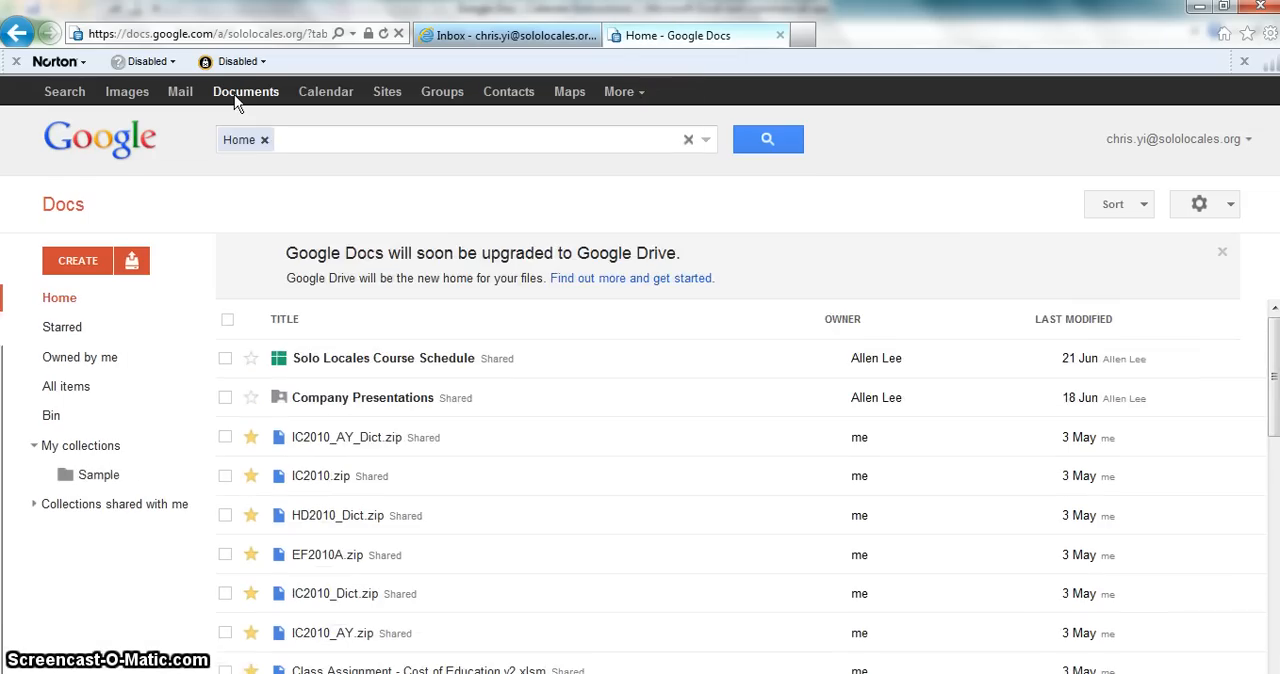
left_click(80, 262)
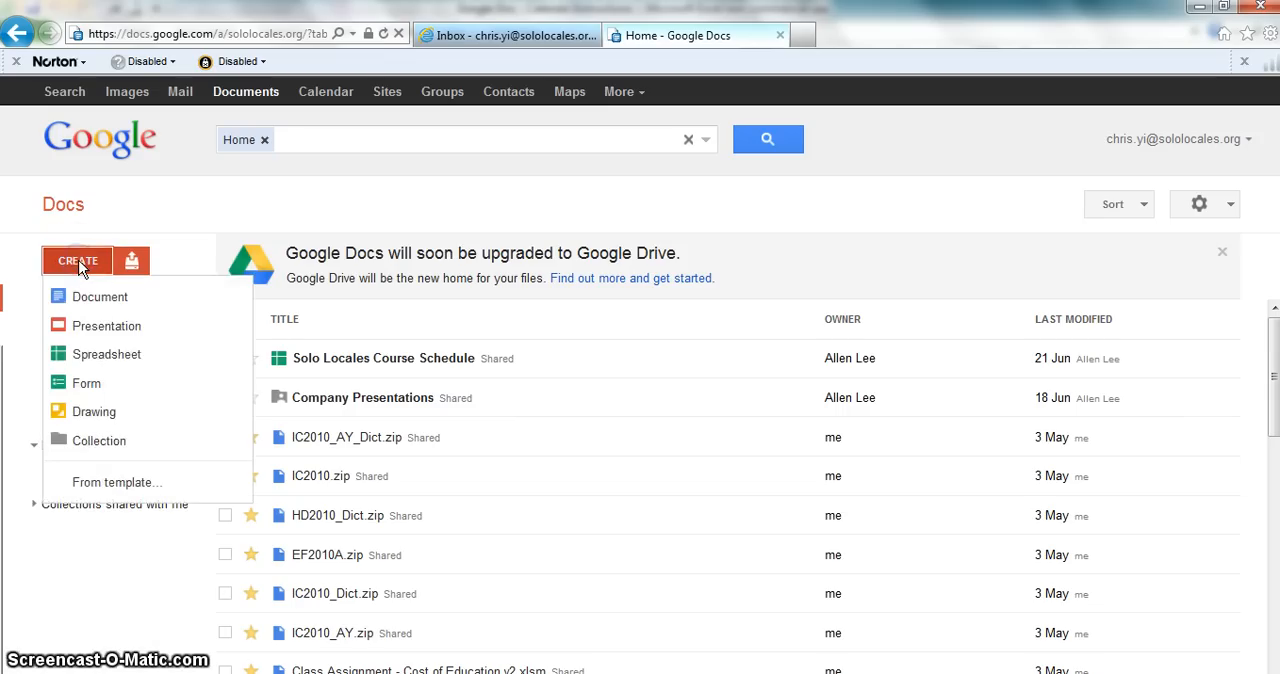
left_click(82, 362)
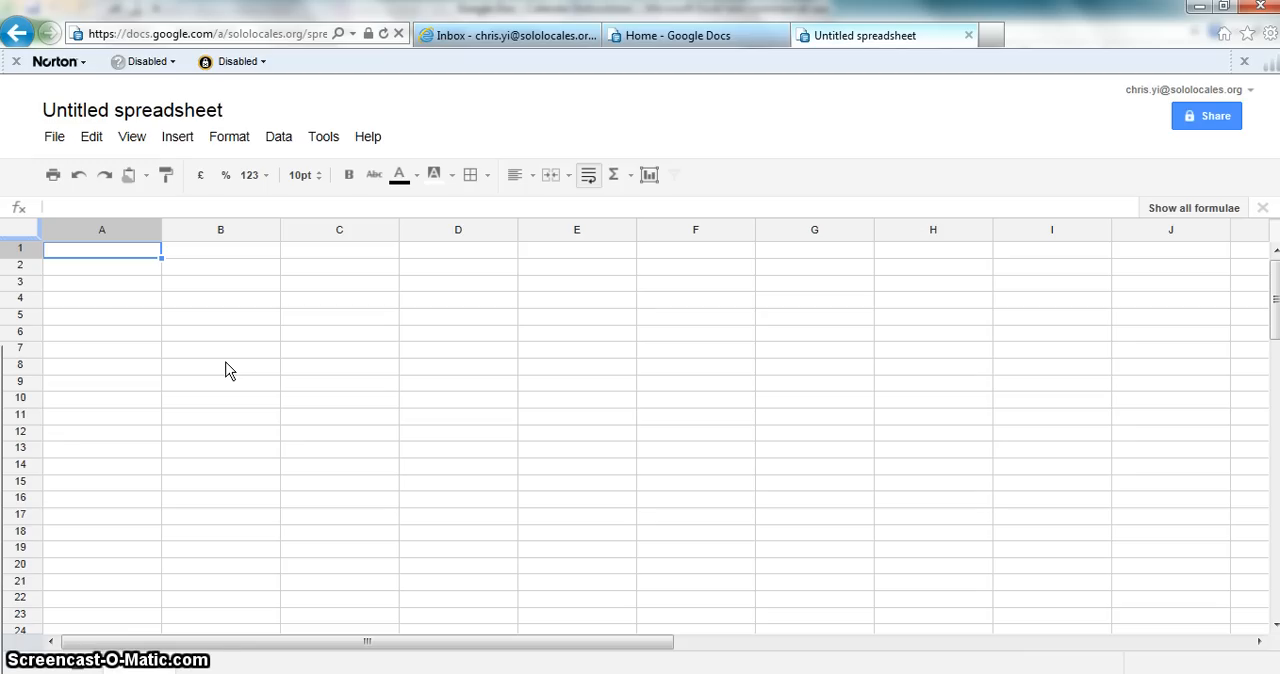
key("Down")
key("Right")
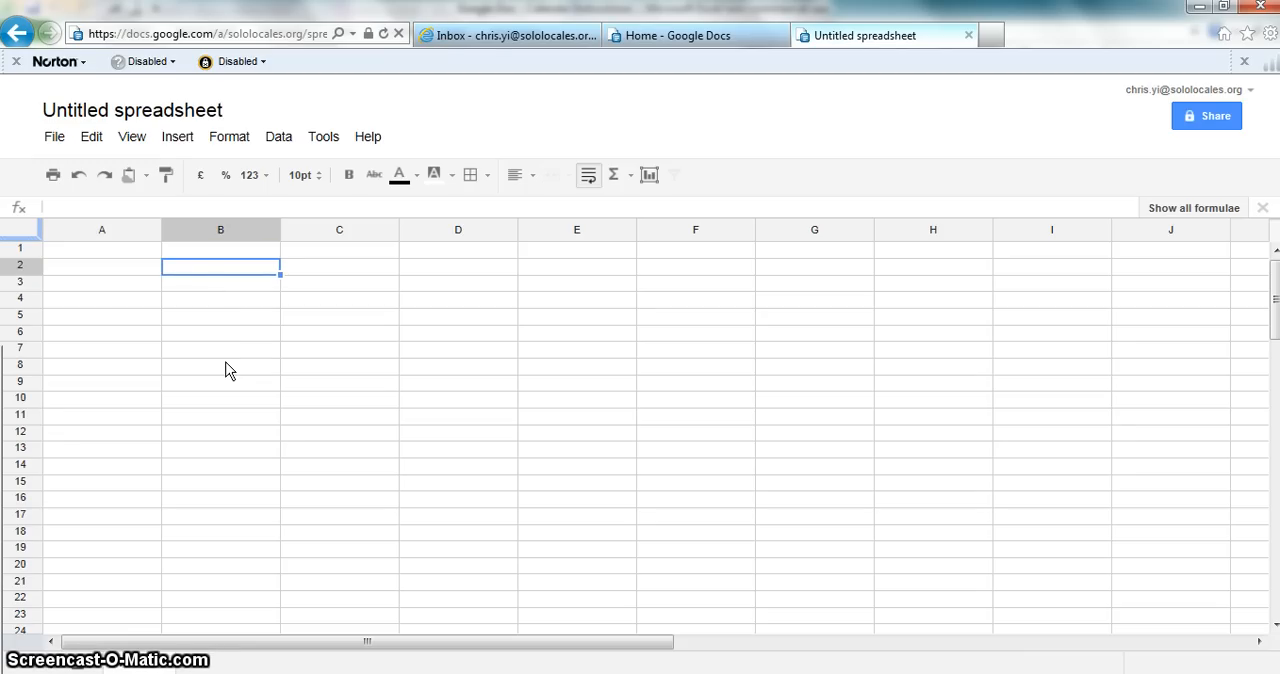
key("Right")
key("Left")
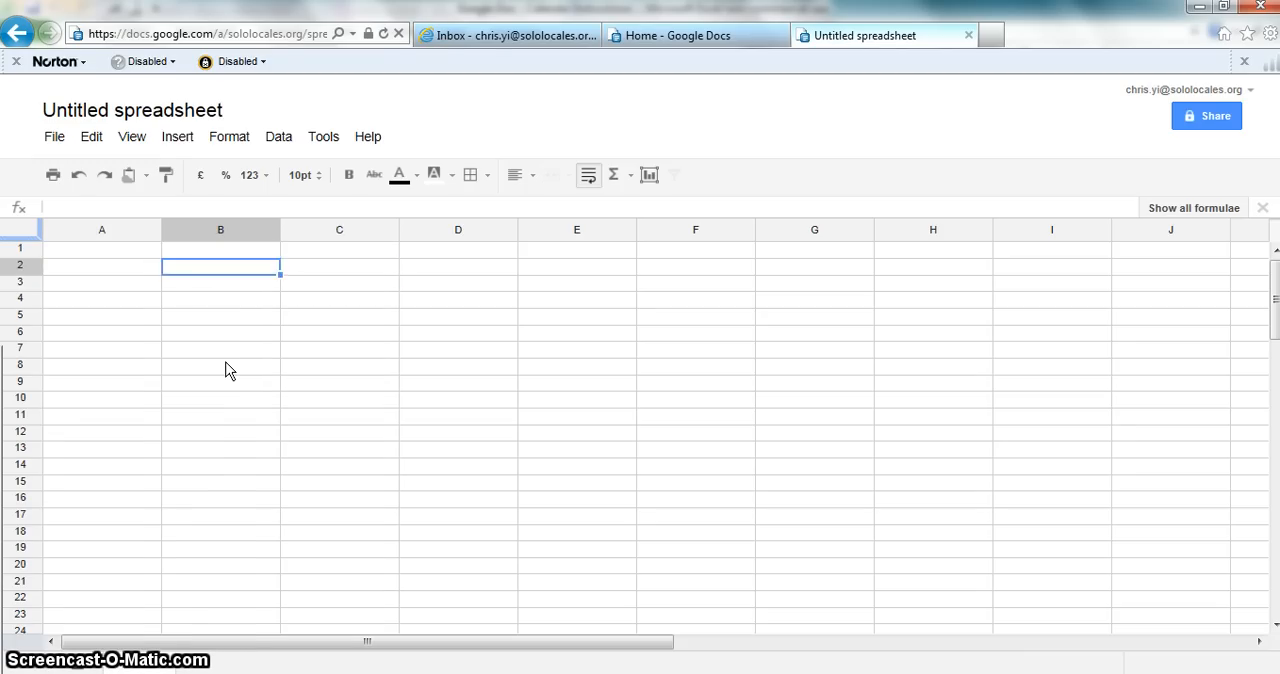
key("Down")
key("Down")
key("Right")
key("Left")
key("Left")
key("Up")
key("Up")
key("Up")
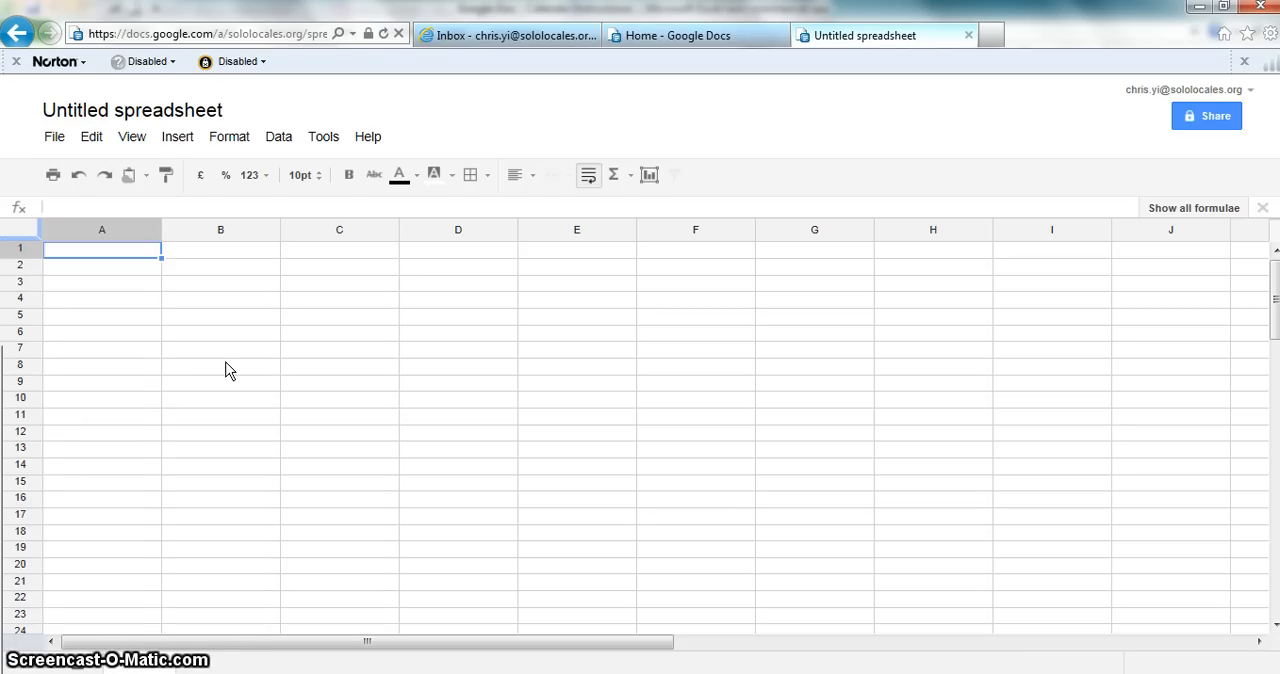
key("Down")
key("Down")
key("Up")
key("Up")
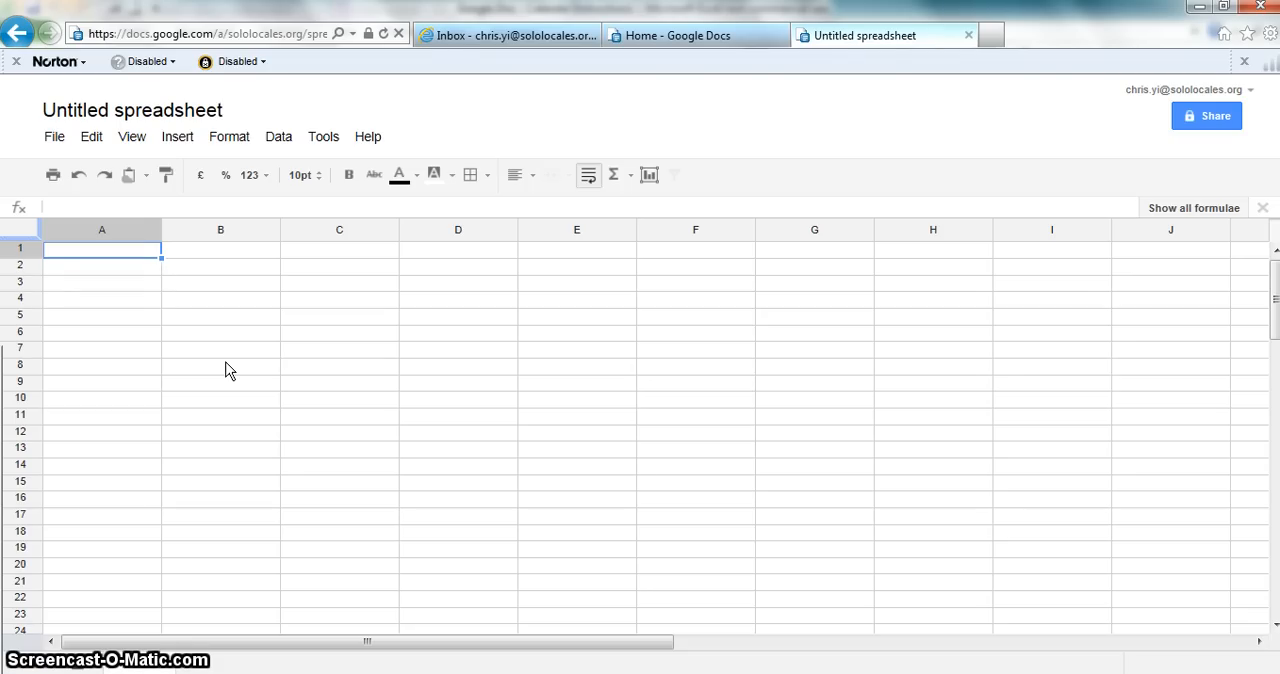
key("Down")
key("Right")
key("Right")
key("Down")
key("Left")
key("Left")
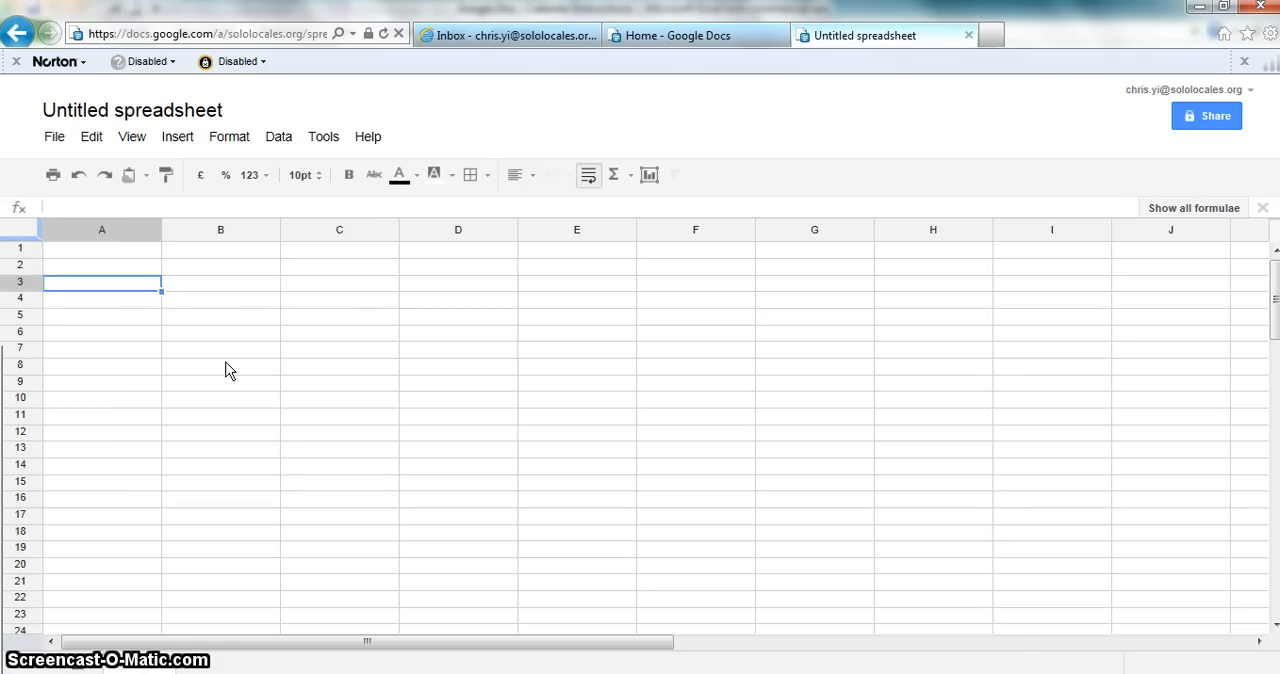
key("Right")
key("Down")
key("Down")
key("Left")
key("Up")
key("Up")
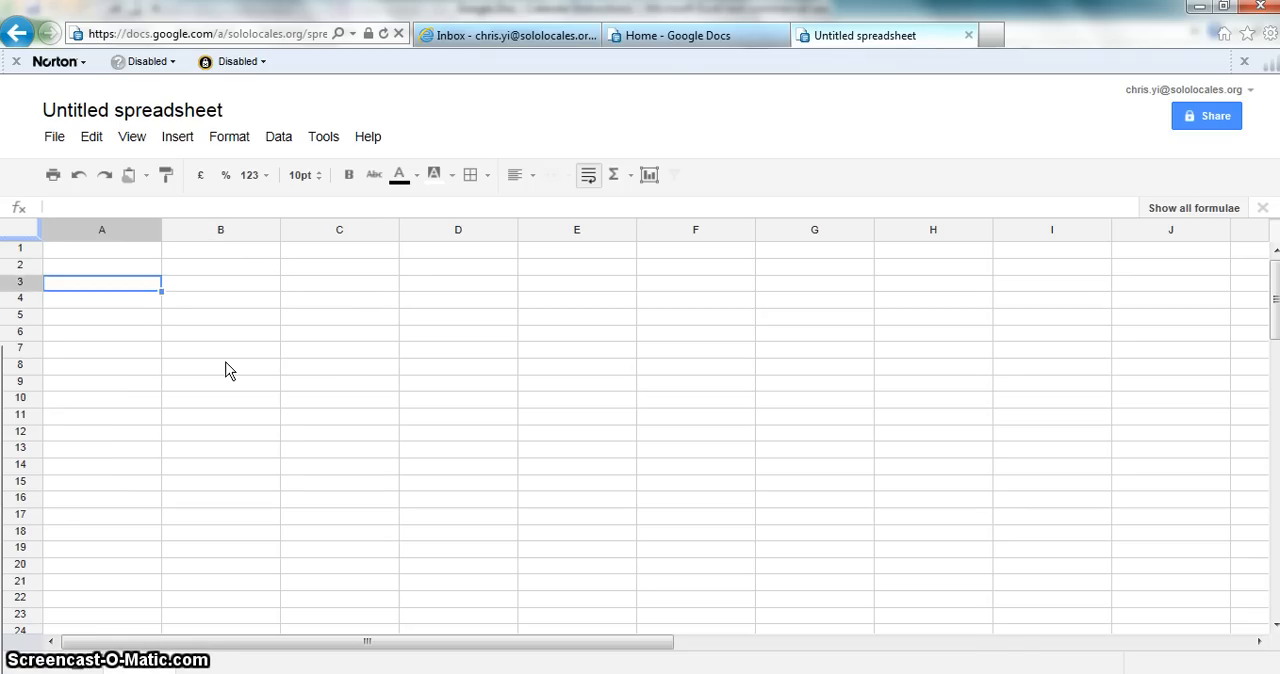
key("Up")
key("Up")
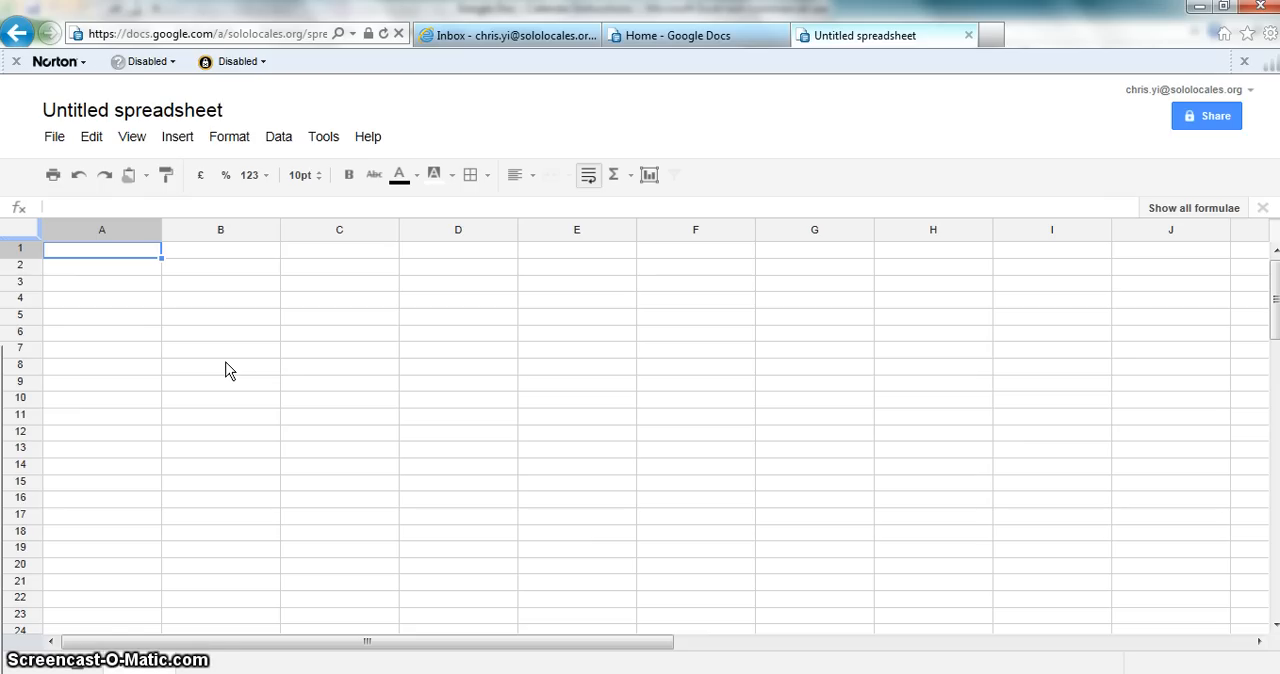
Step: Enter a title in cell A1 made of the owner's first name in possessive form followed by "Workout Schedule"
type("Chris")
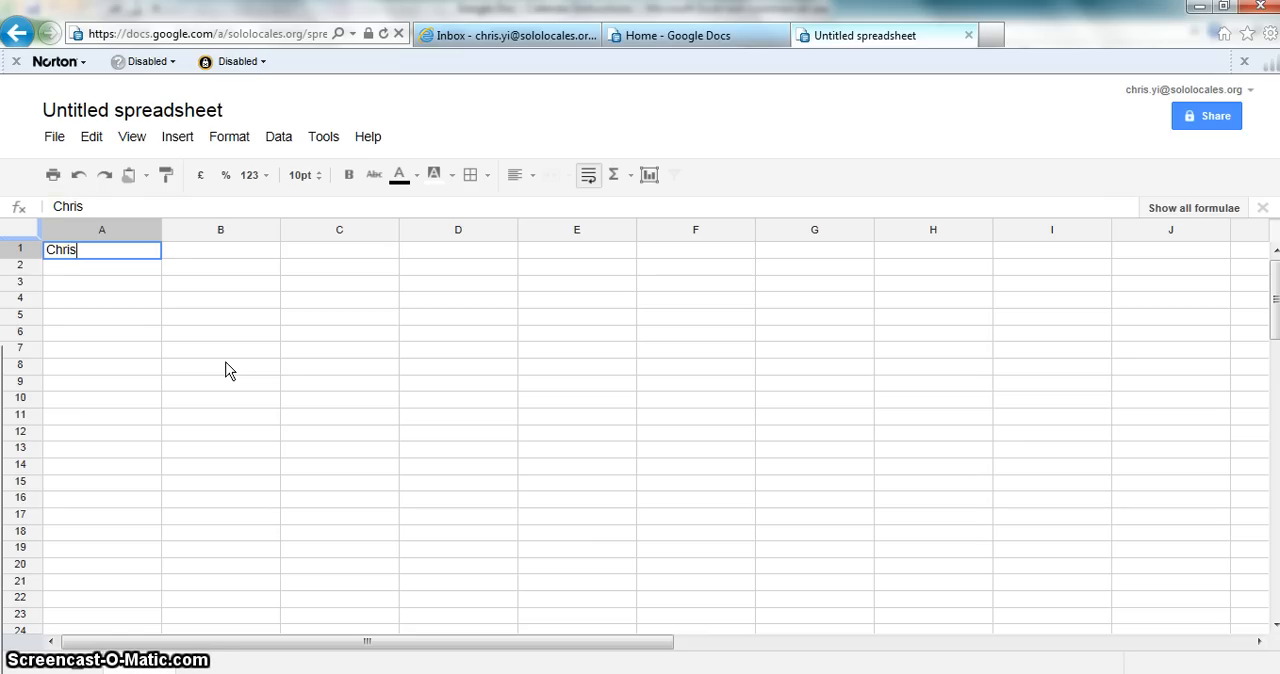
type("' ")
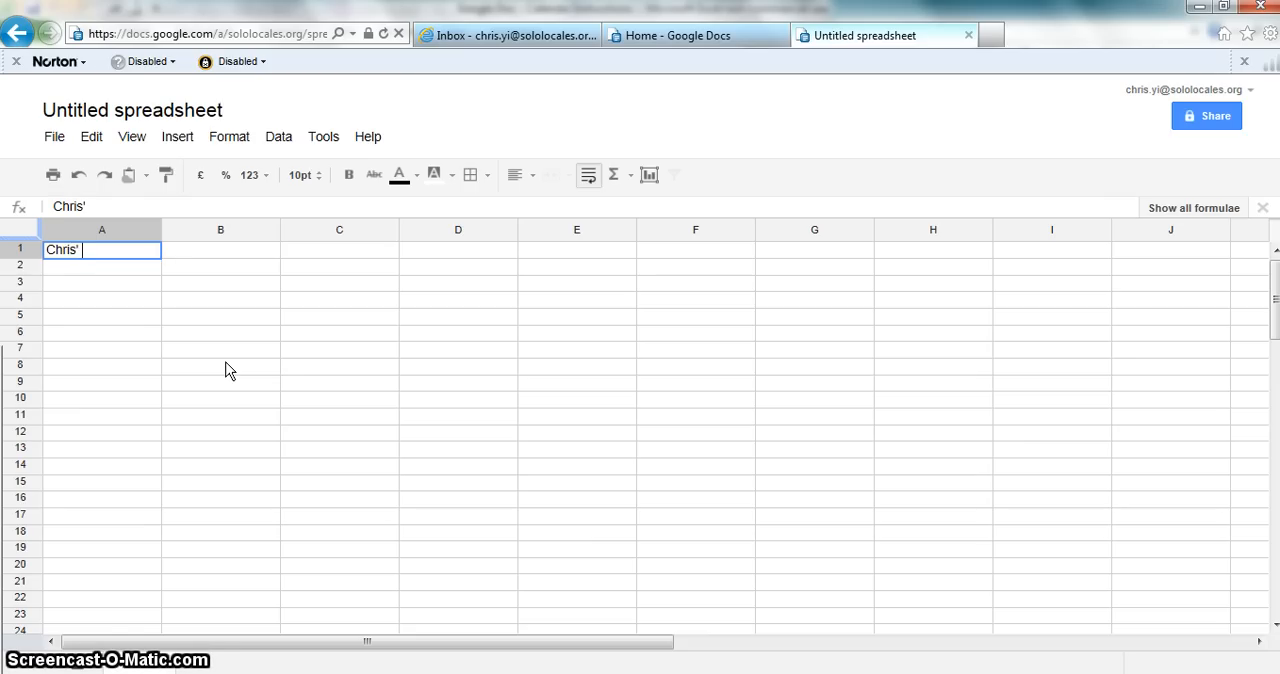
type("Work")
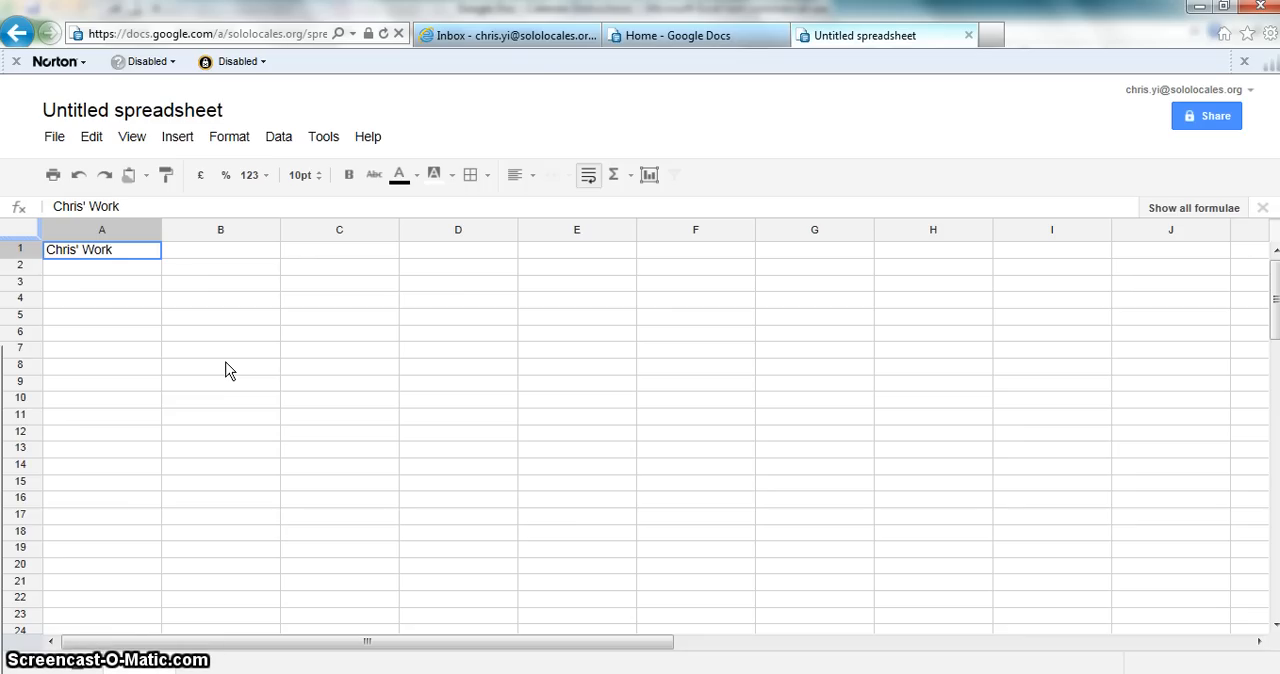
type("out Shce")
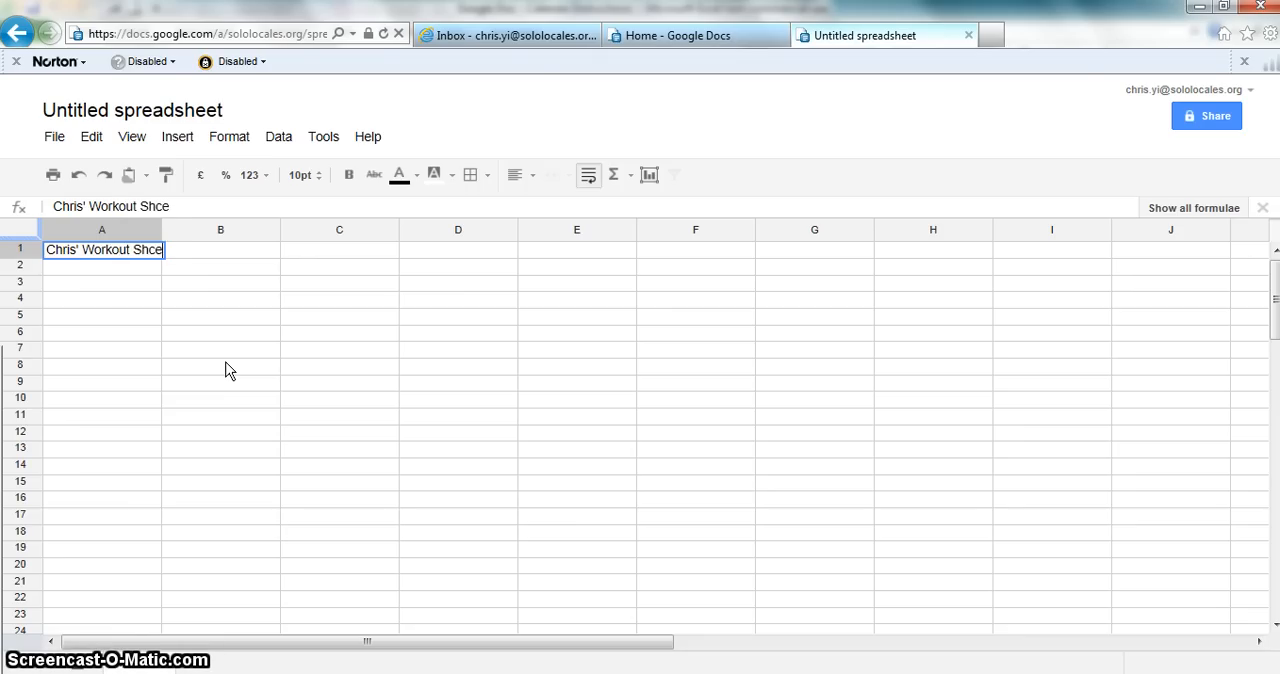
key("BackSpace")
key("BackSpace")
key("BackSpace")
type("ched")
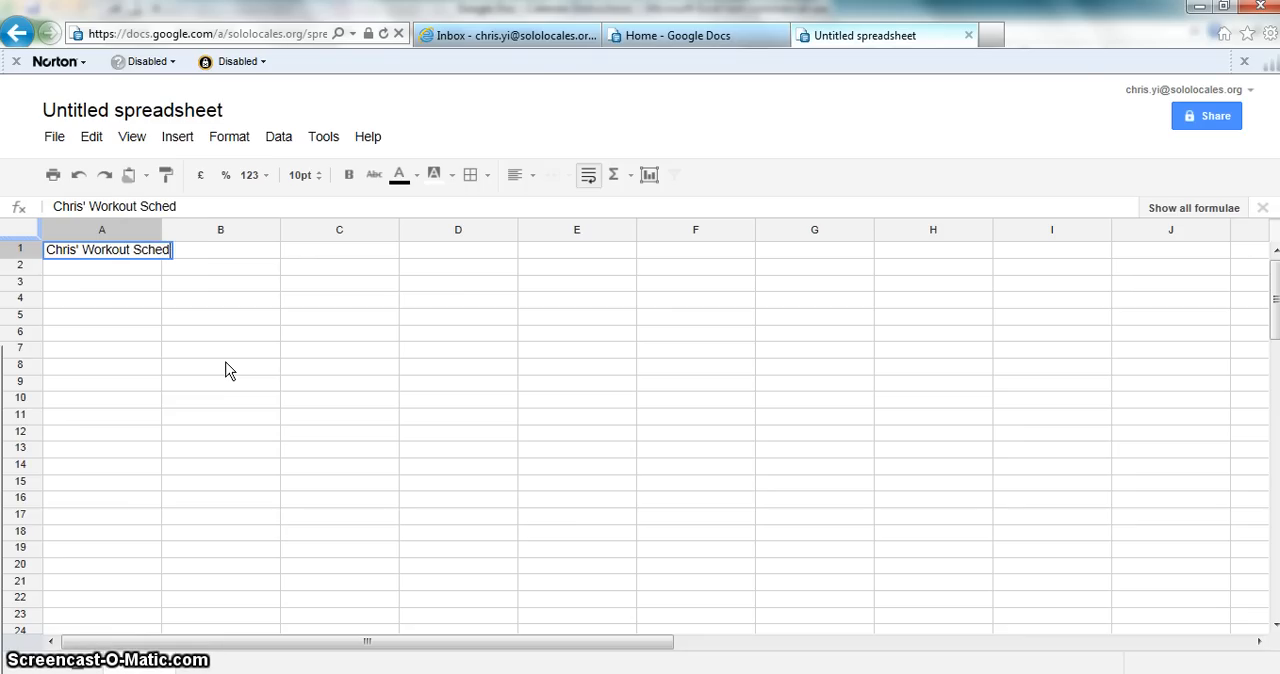
type("ule")
key("Return")
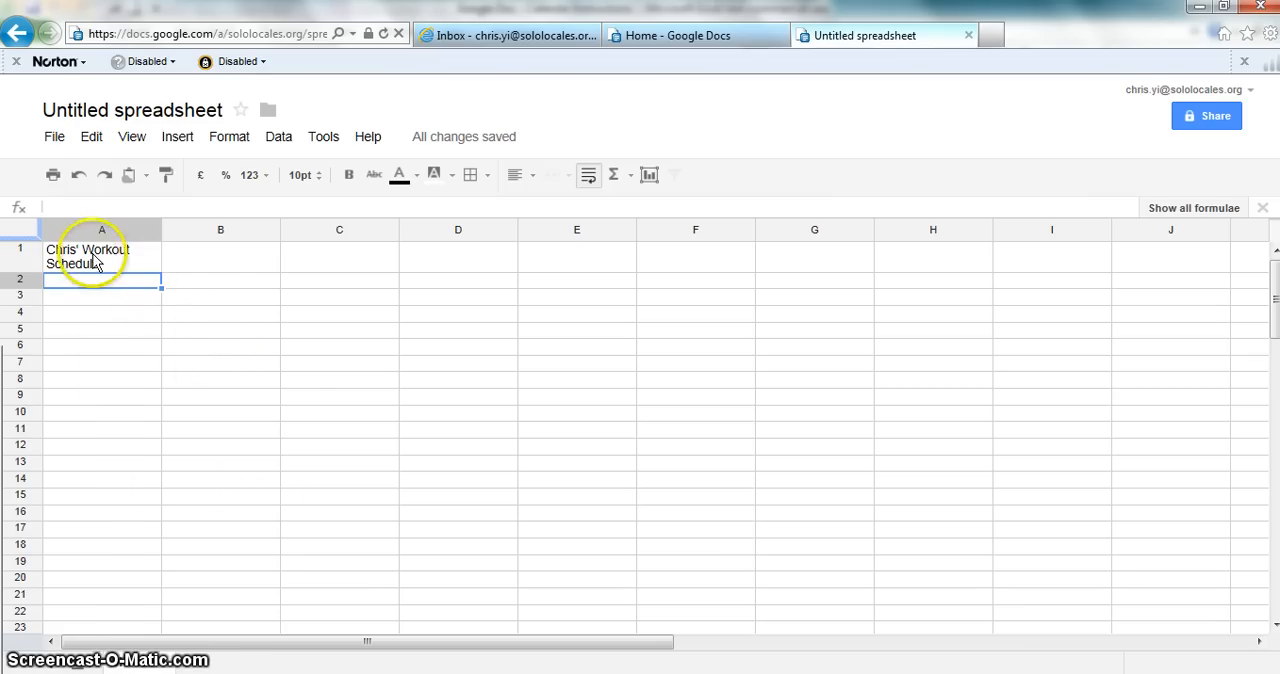
Step: Turn off text wrapping for all cells in the sheet
left_click(17, 232)
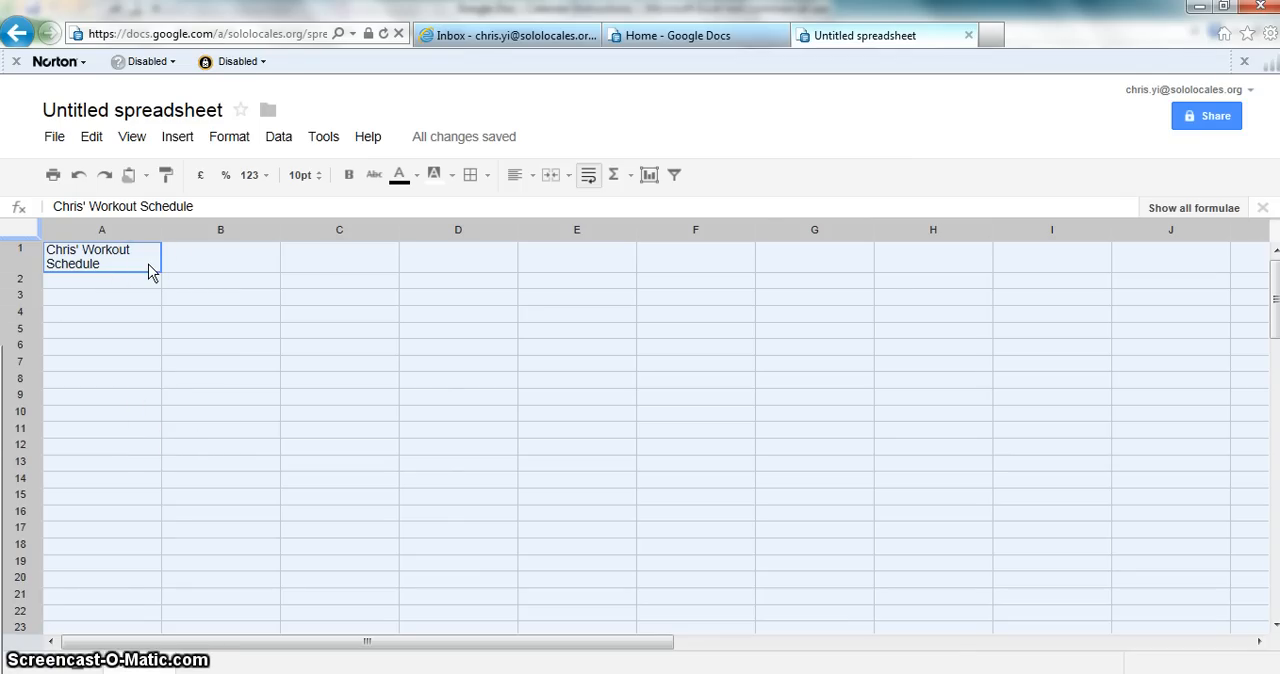
left_click(589, 176)
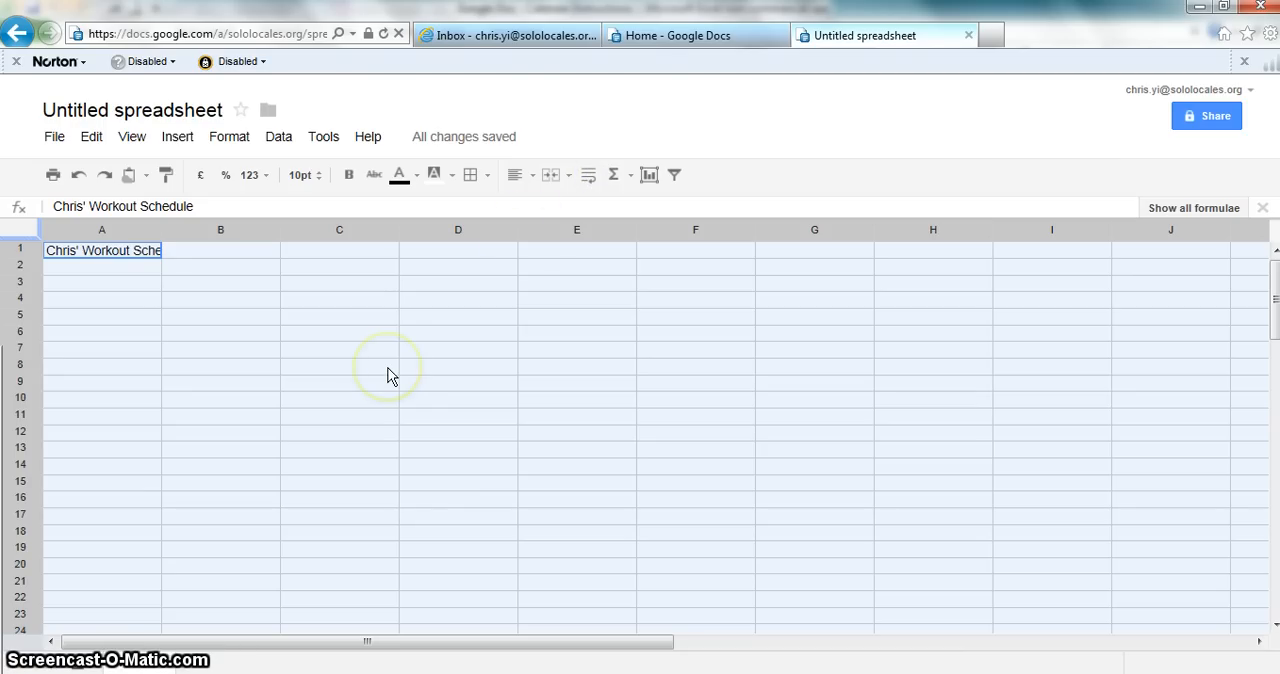
key("Right")
key("Left")
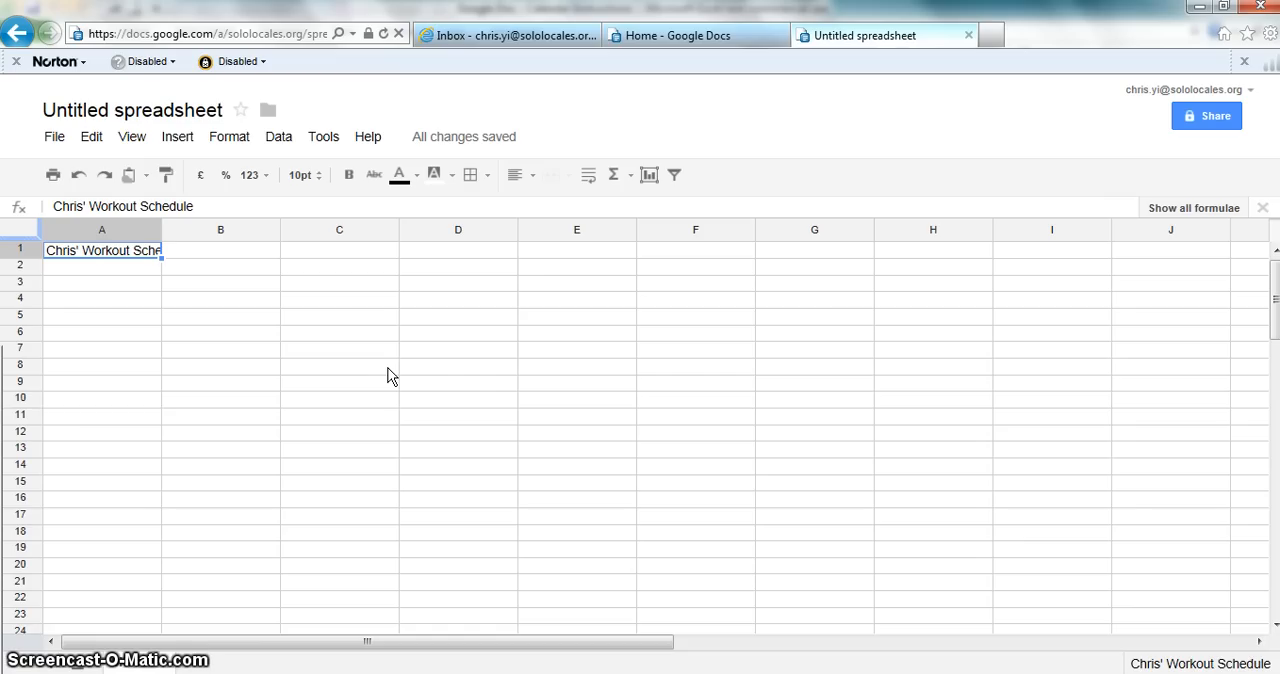
key("Right")
key("Left")
key("Right")
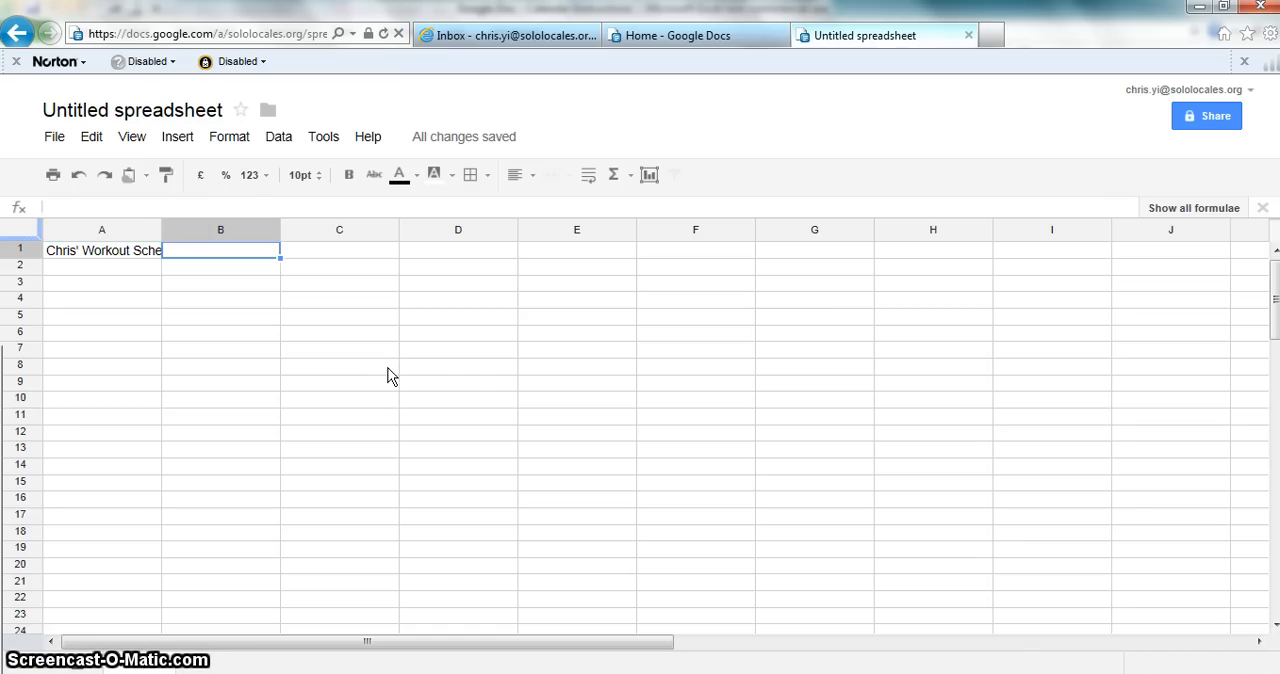
key("Left")
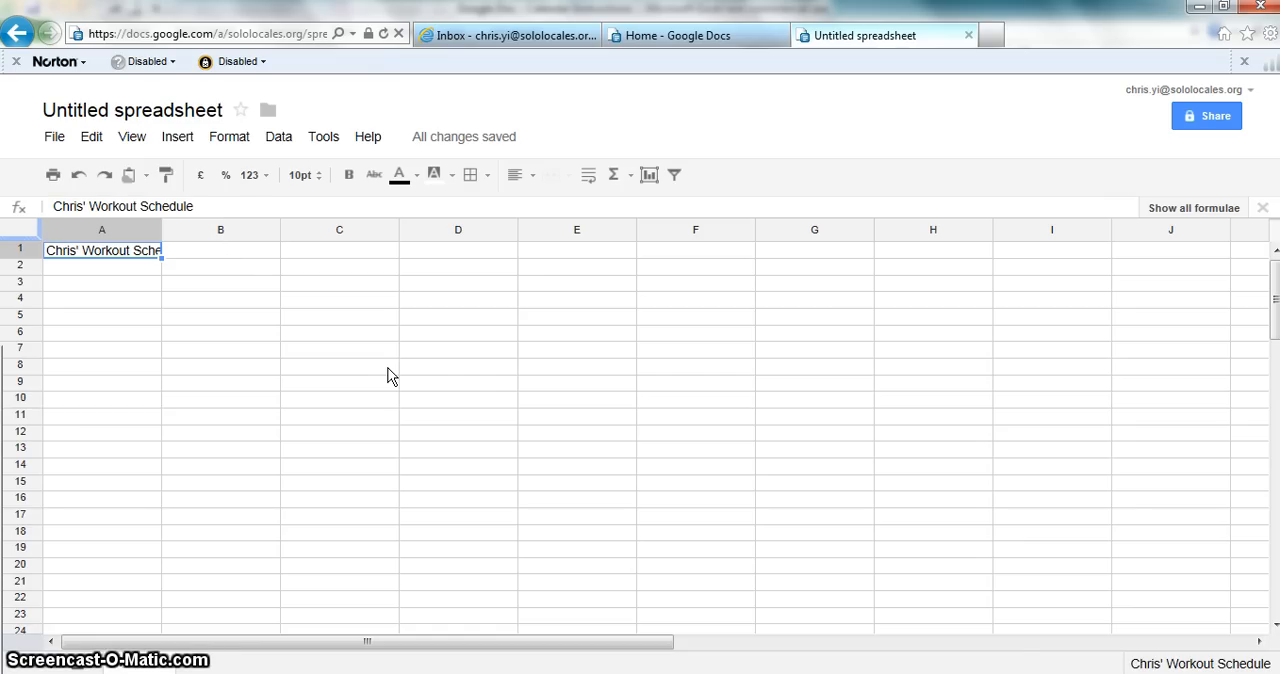
key("shift+Right")
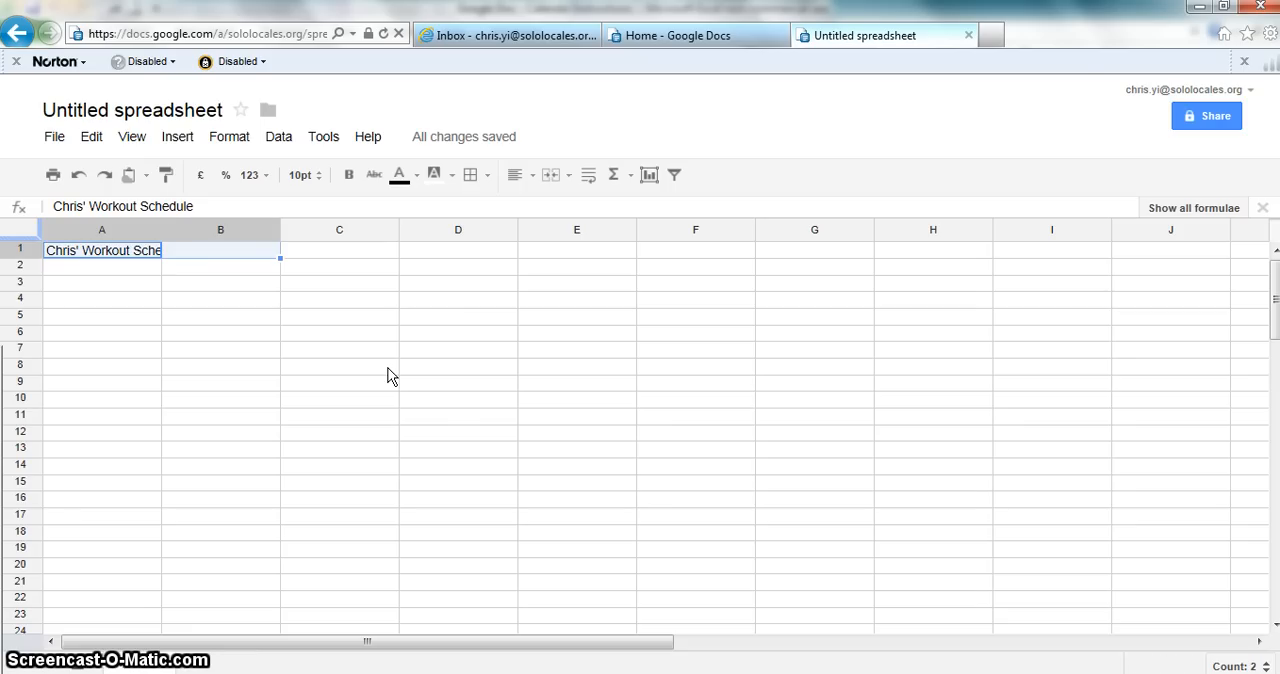
key("Down")
key("Up")
key("Down")
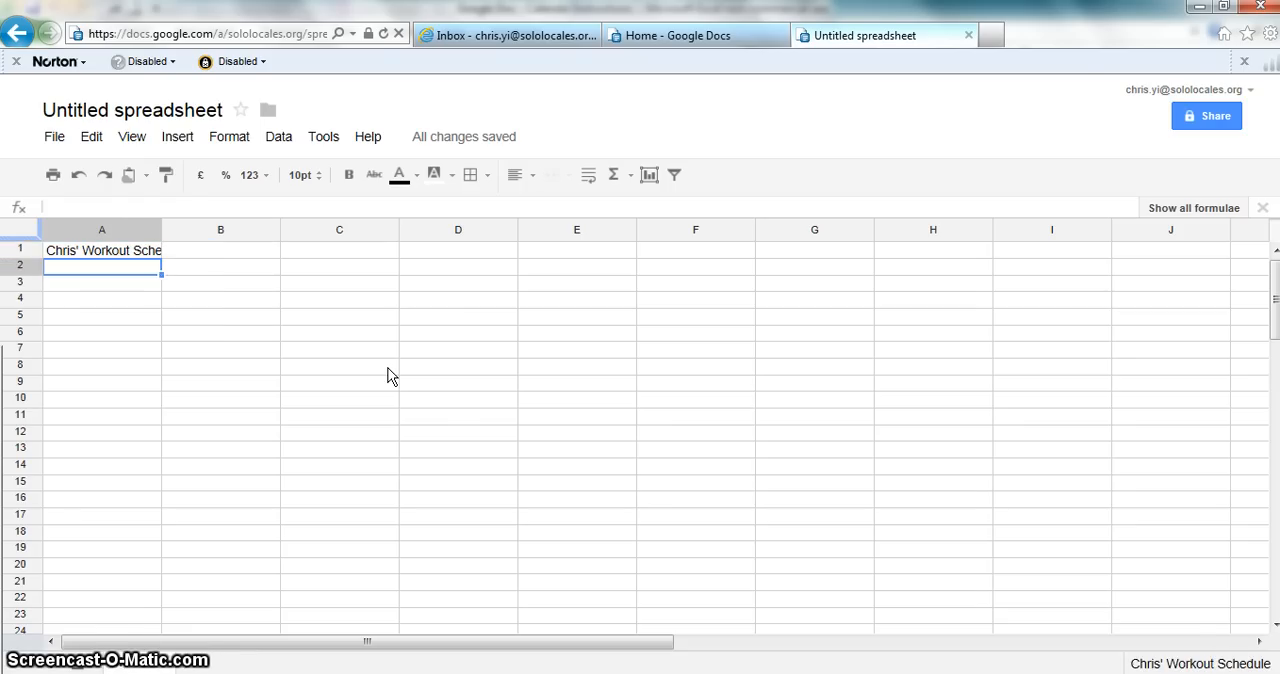
Step: Merge cells A1 and B1 so the title spans both columns
key("Up")
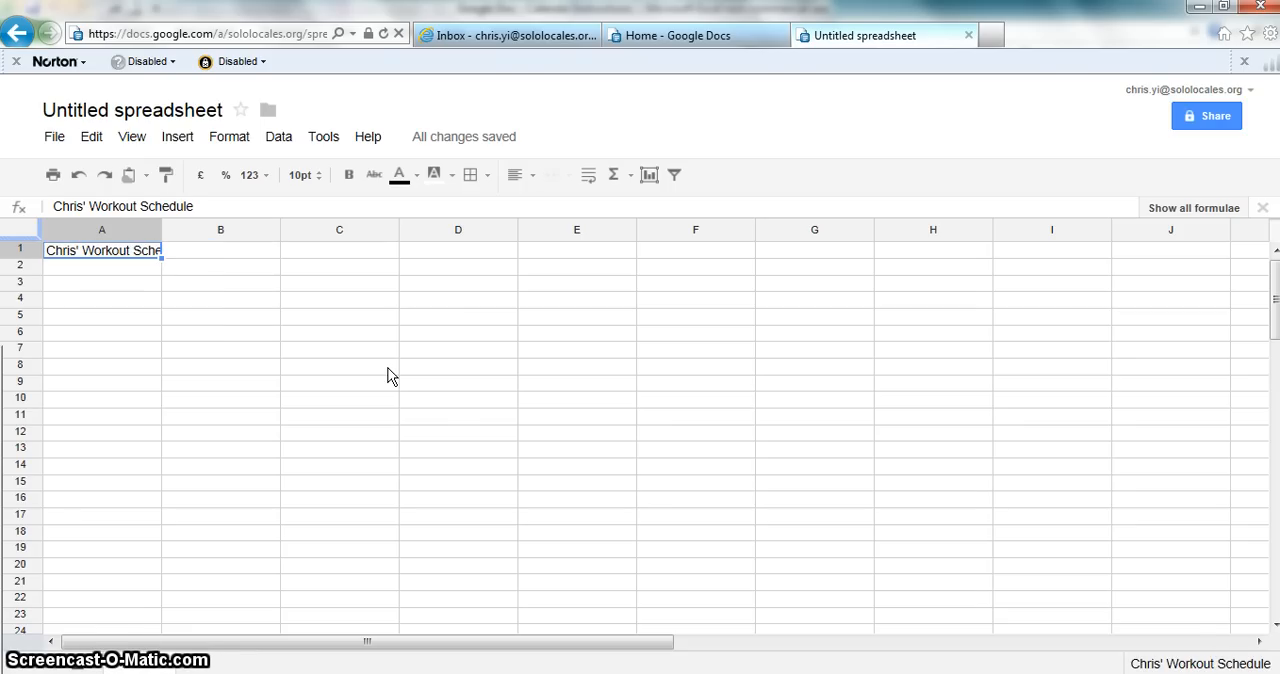
key("shift+Right")
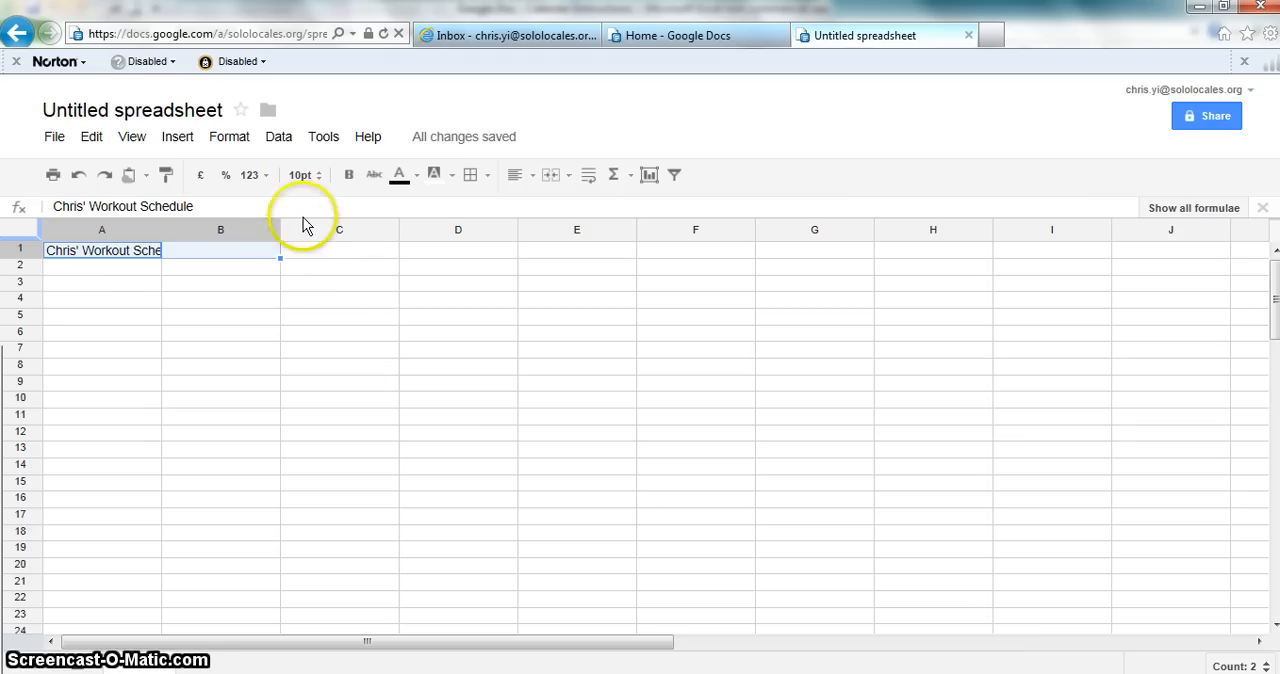
left_click(549, 182)
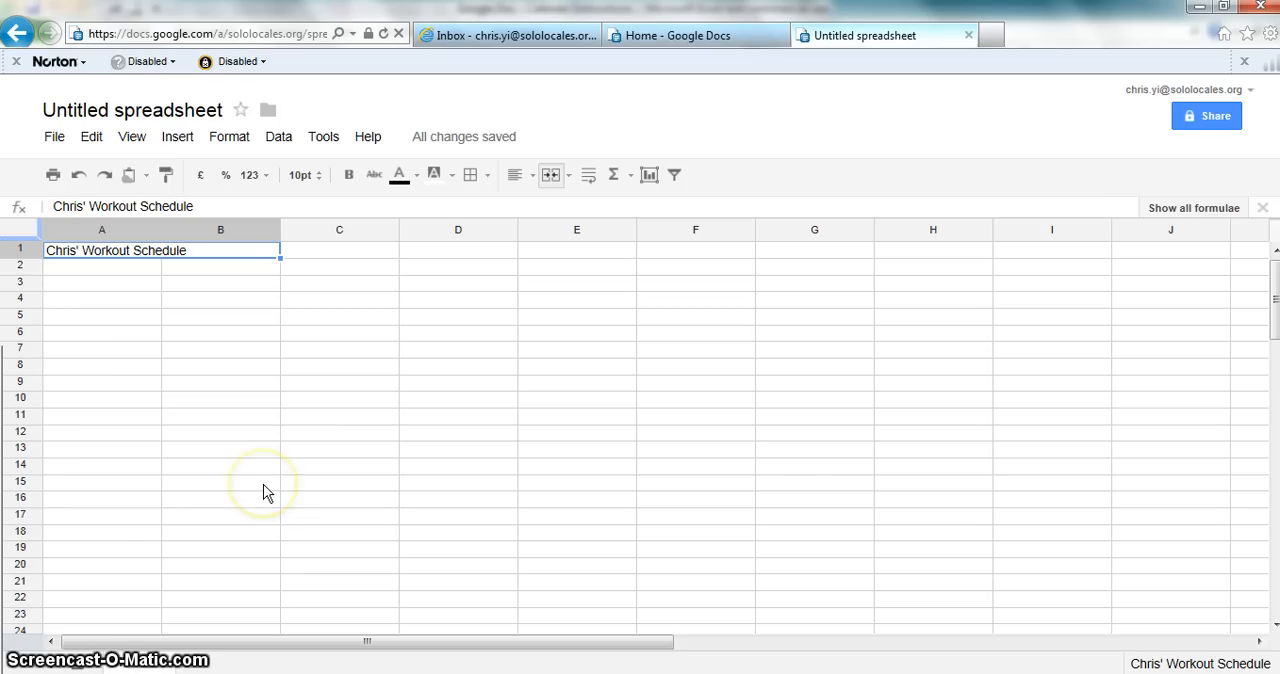
key("Down")
key("Down")
key("Down")
key("Down")
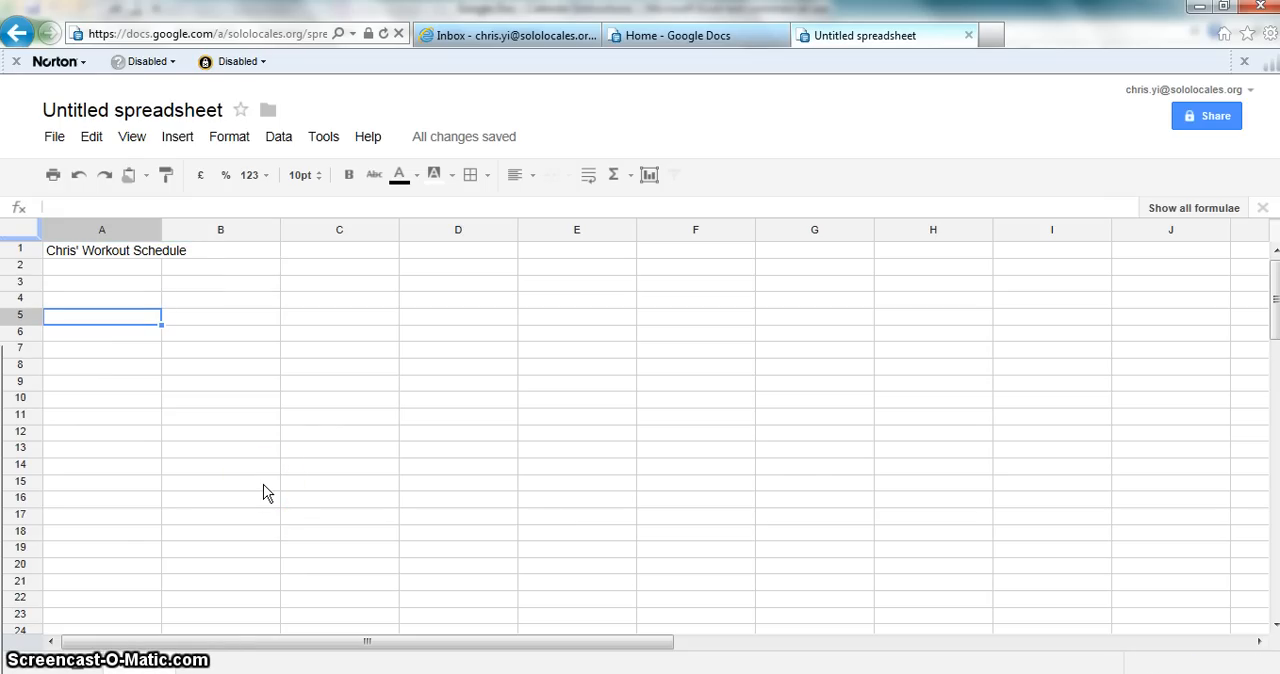
key("Right")
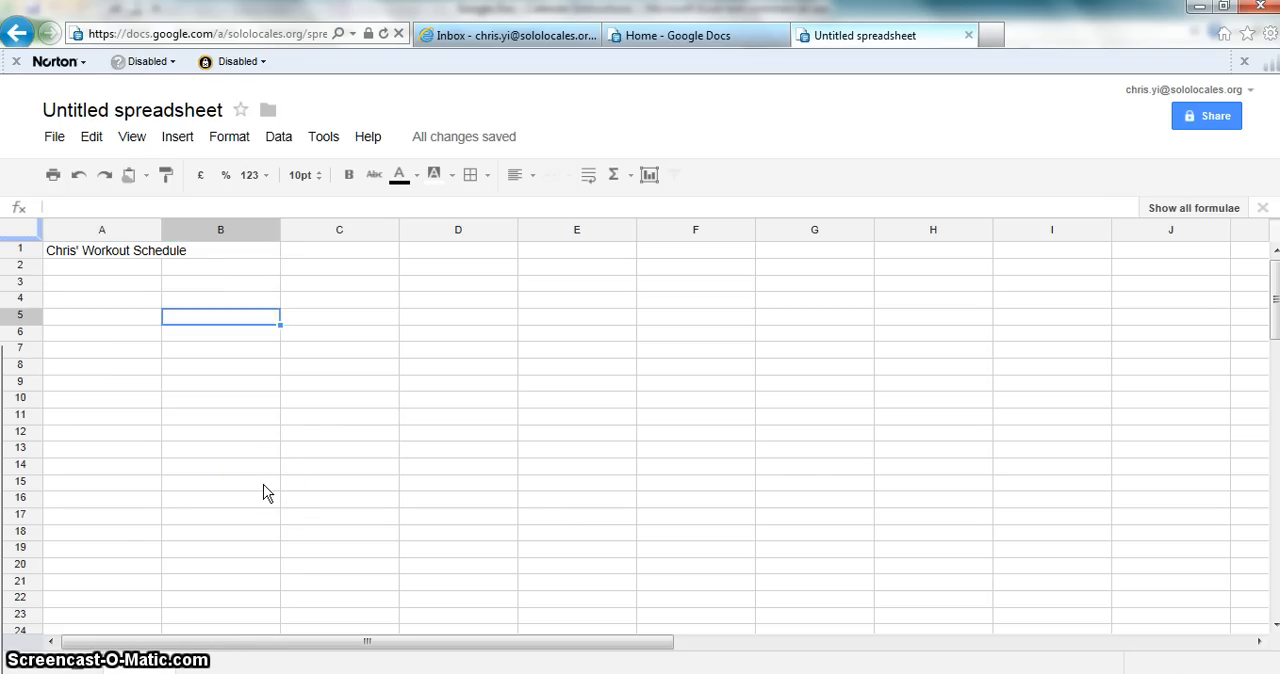
key("Left")
key("Up")
key("Up")
key("Up")
key("Down")
key("Down")
key("Down")
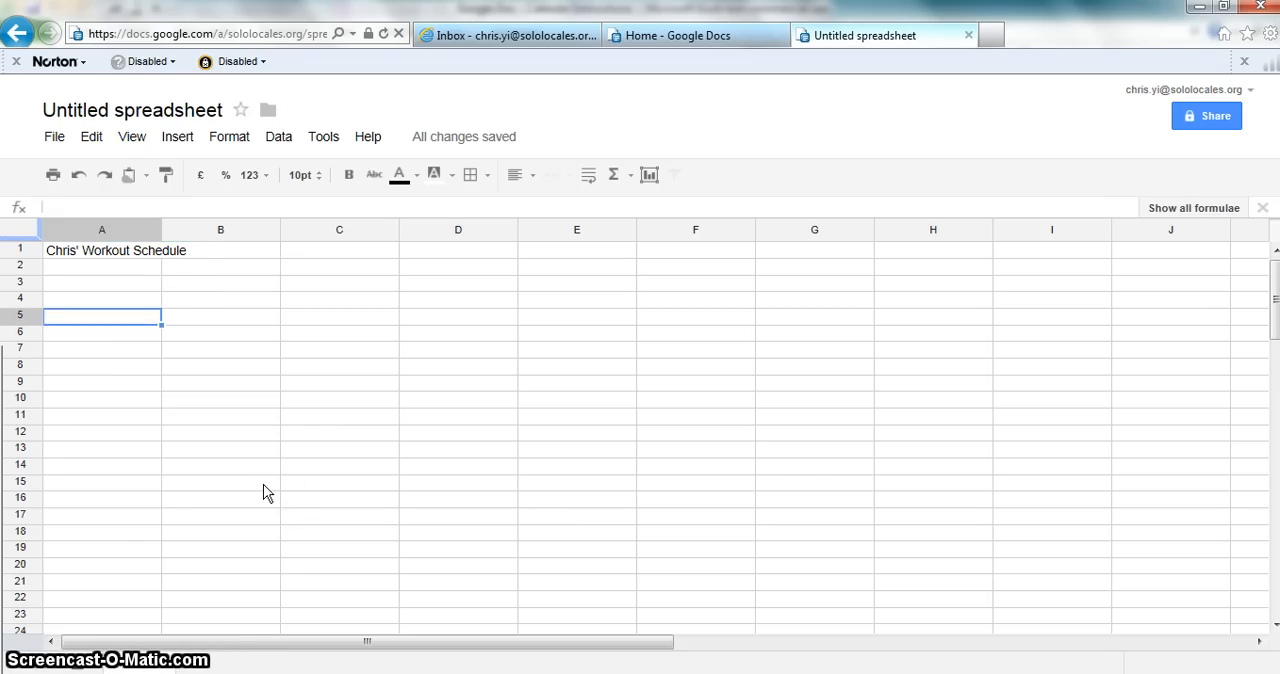
key("Up")
key("Up")
key("Up")
key("Down")
key("Down")
key("Down")
key("Up")
key("Up")
key("Up")
key("Up")
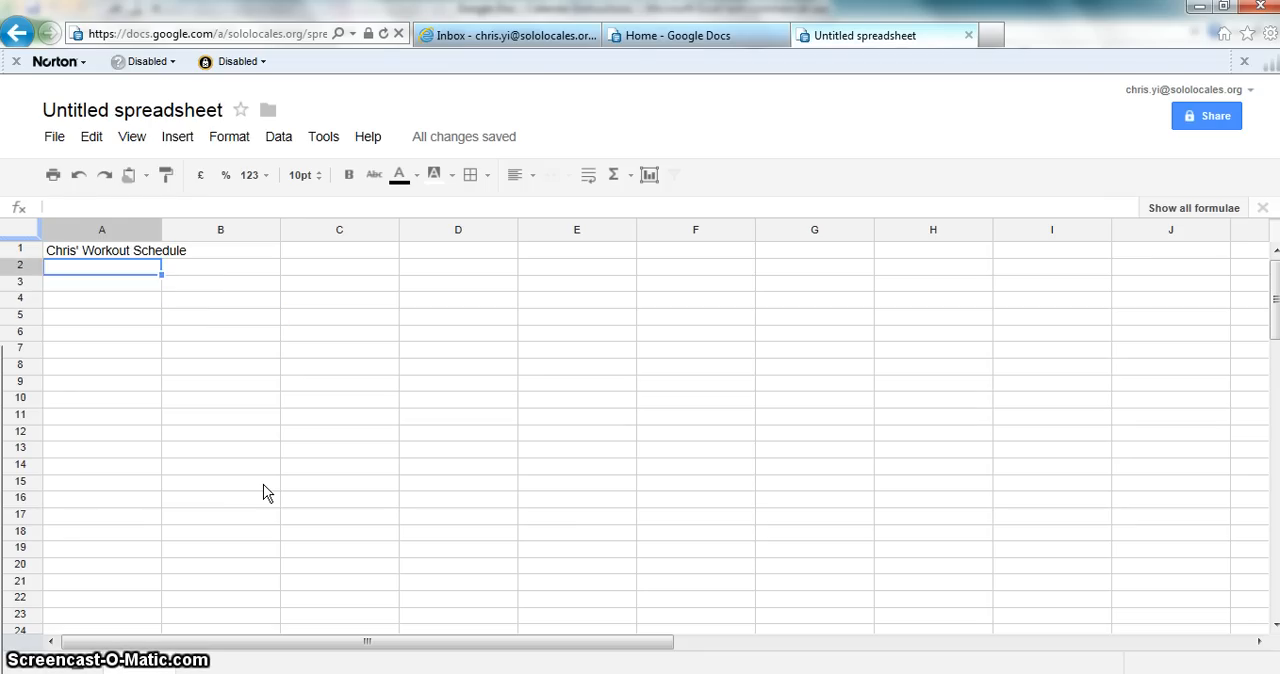
key("shift+Right")
key("Down")
key("Down")
key("Down")
key("Right")
key("Left")
key("Down")
key("Down")
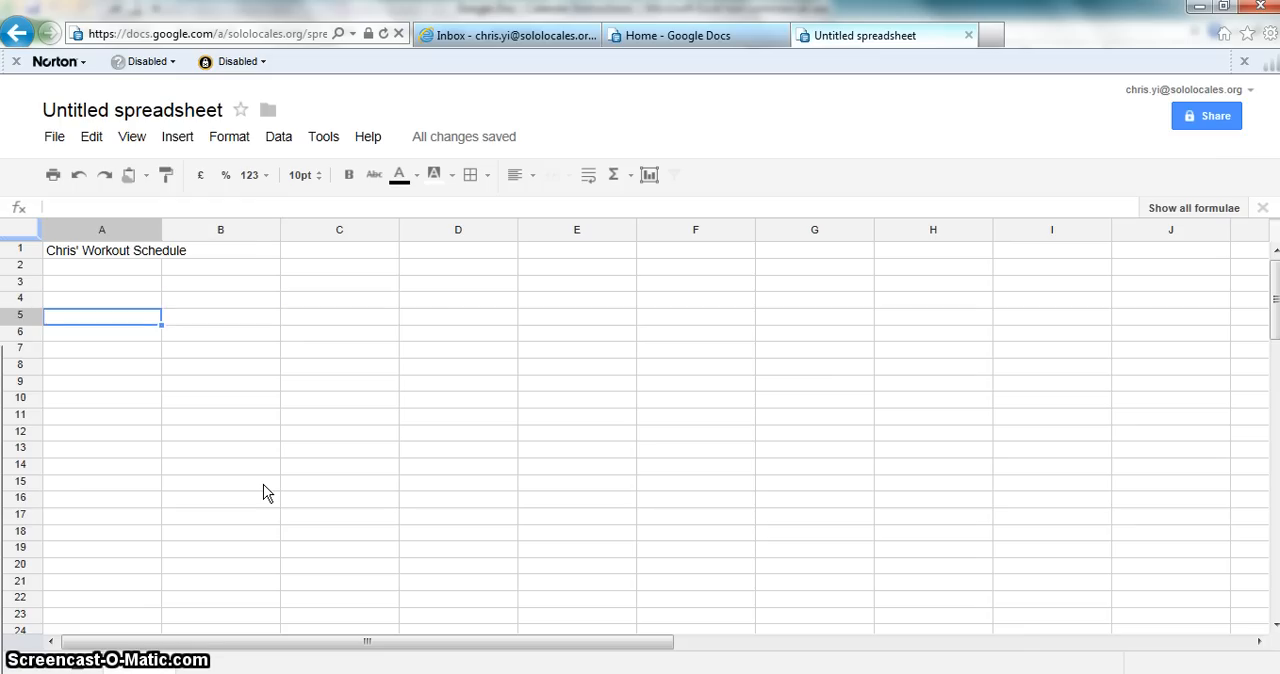
key("Right")
key("Up")
key("Left")
key("Right")
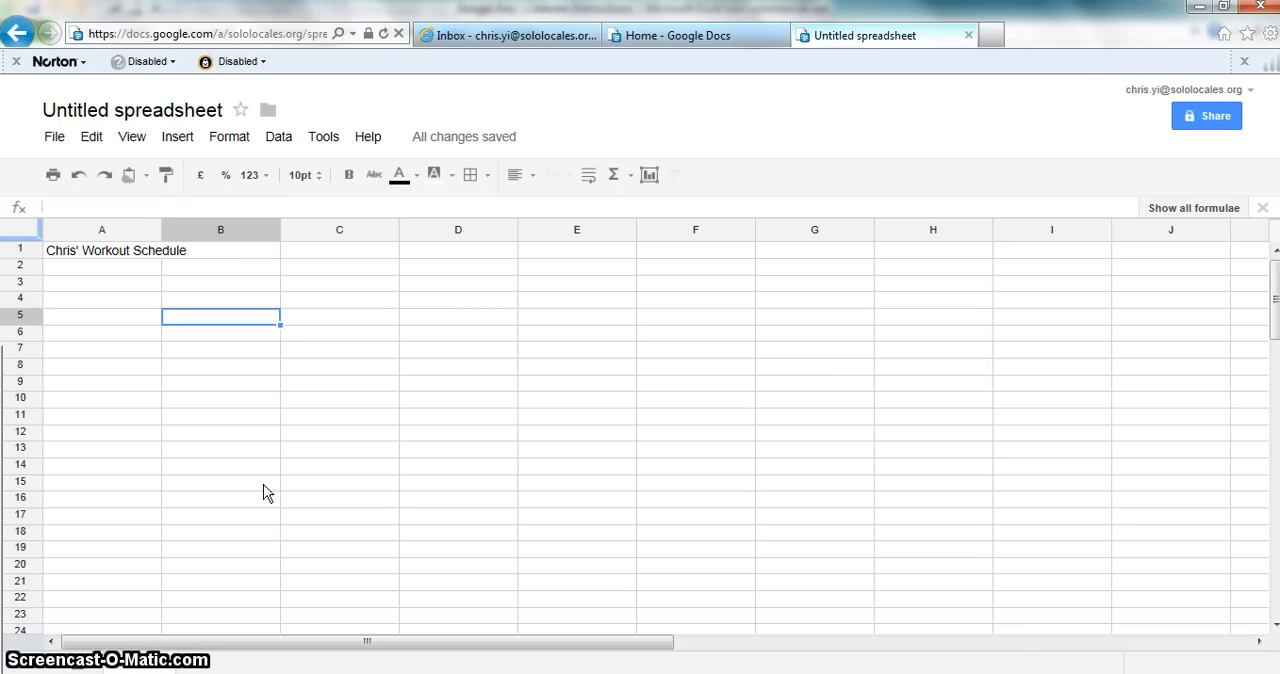
key("Left")
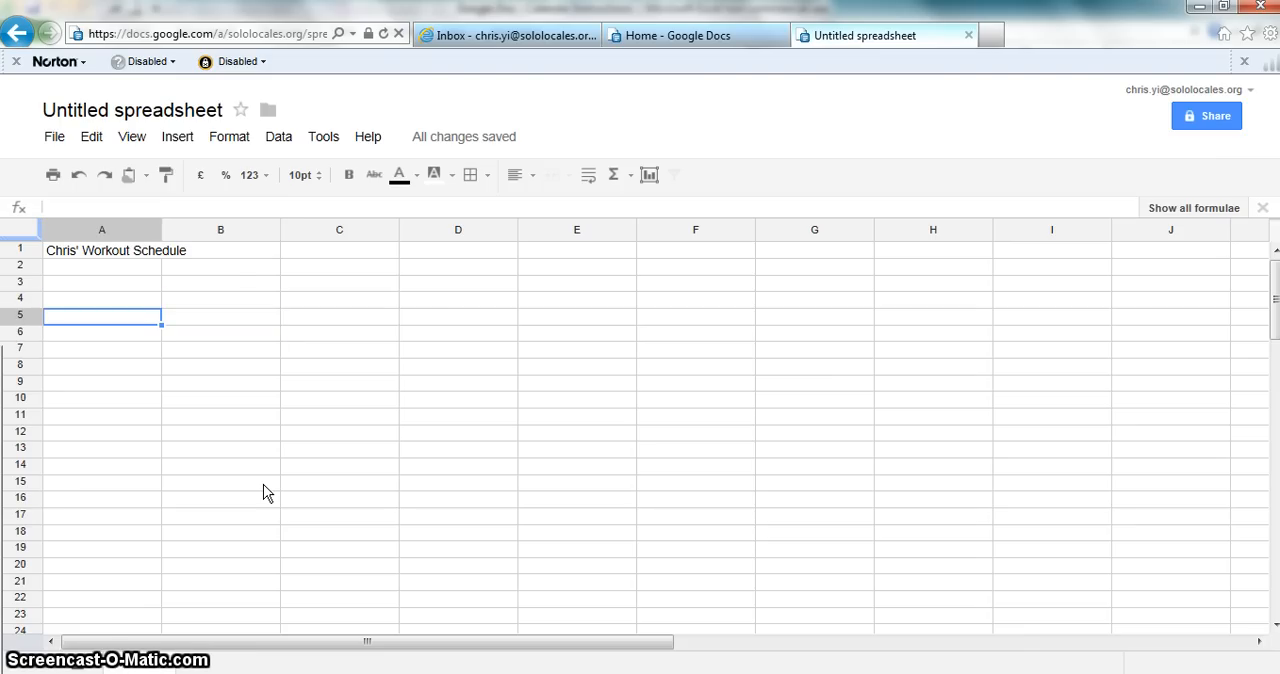
key("Right")
key("Right")
key("Right")
key("Right")
key("Left")
key("Left")
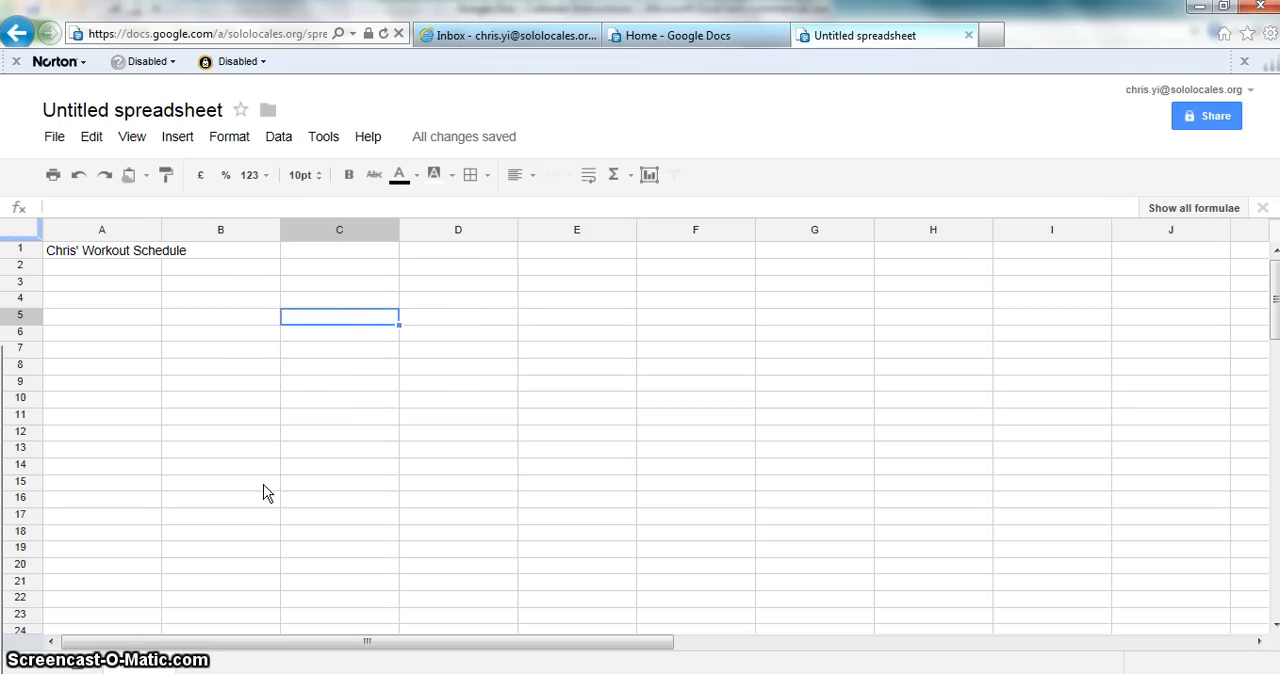
key("Left")
key("Left")
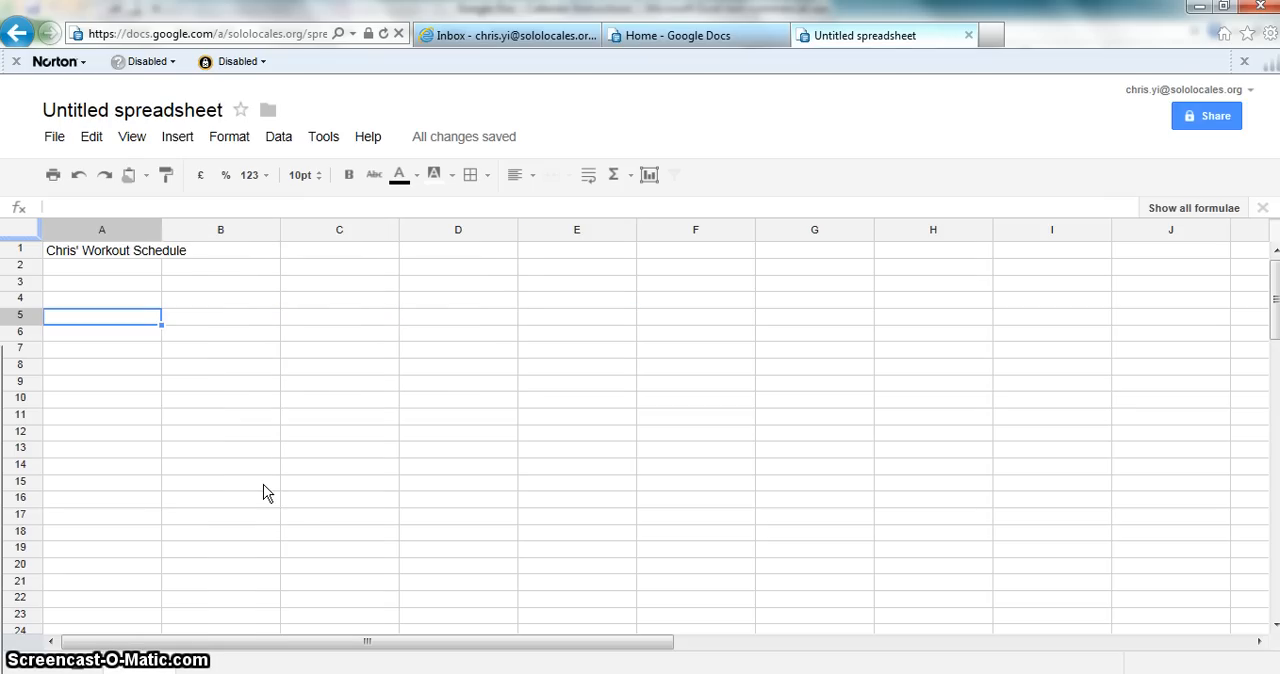
Step: Enter 8:00 am in cell A5 as the first time slot of the schedule
type("8")
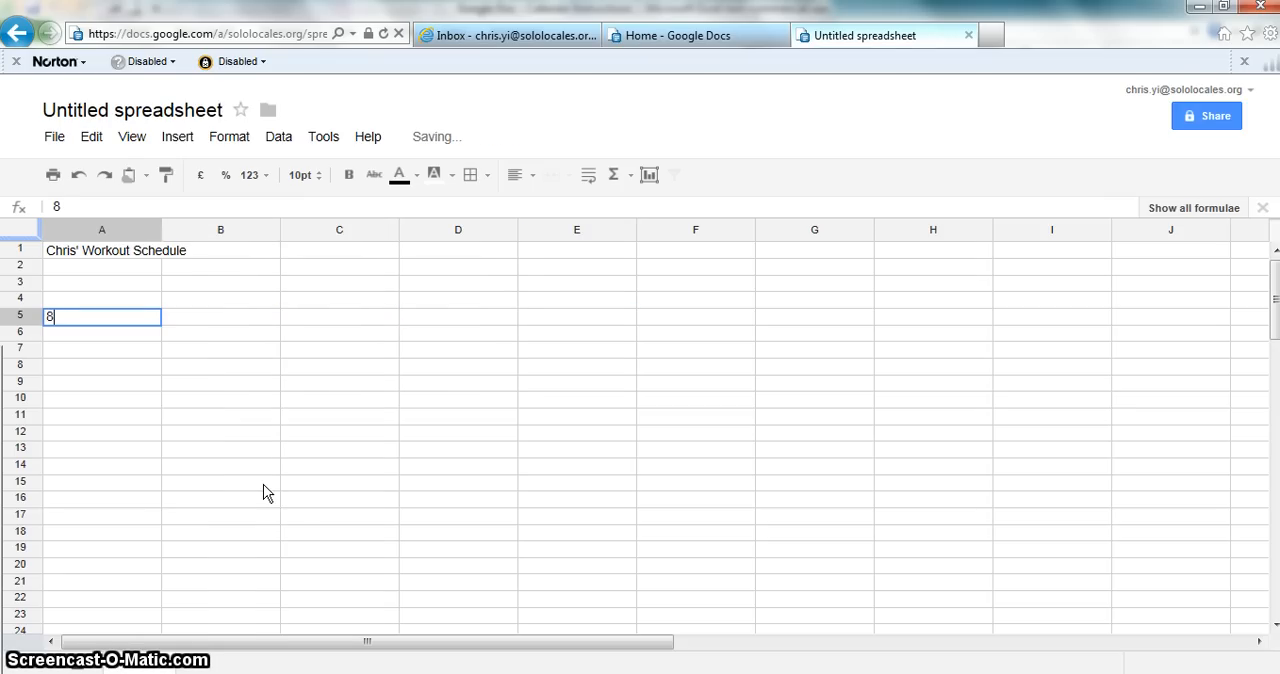
type(":00 am")
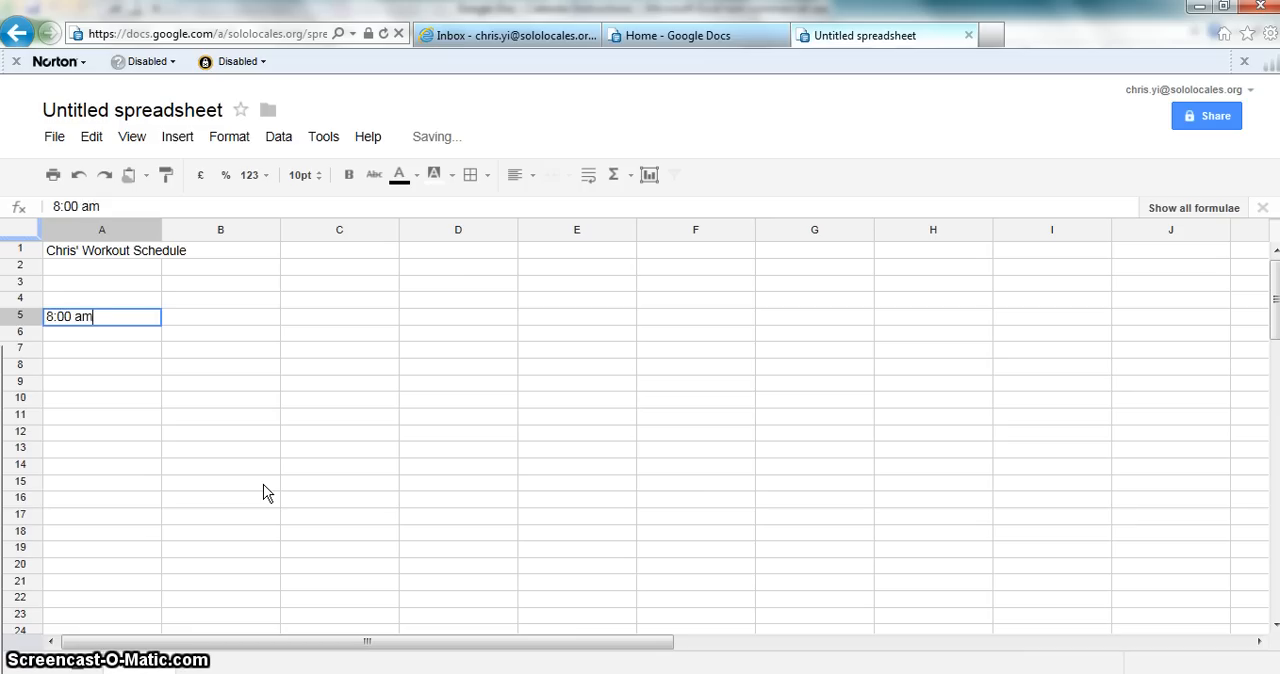
key("Return")
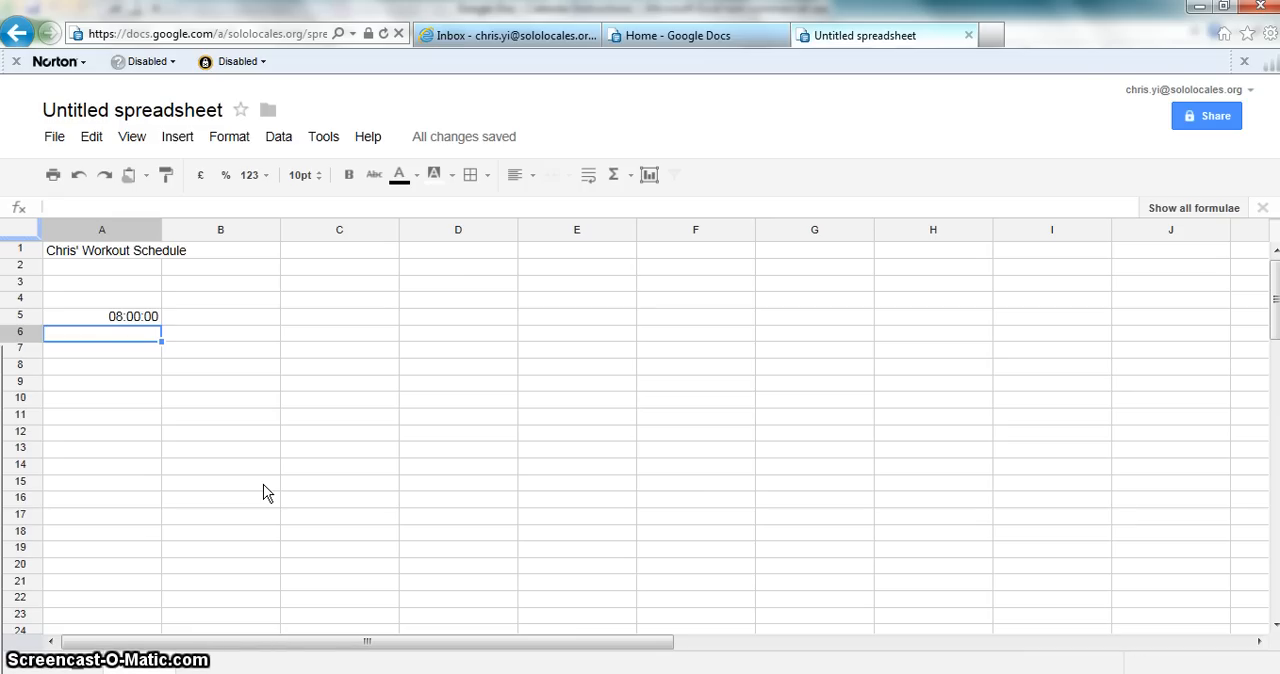
key("Up")
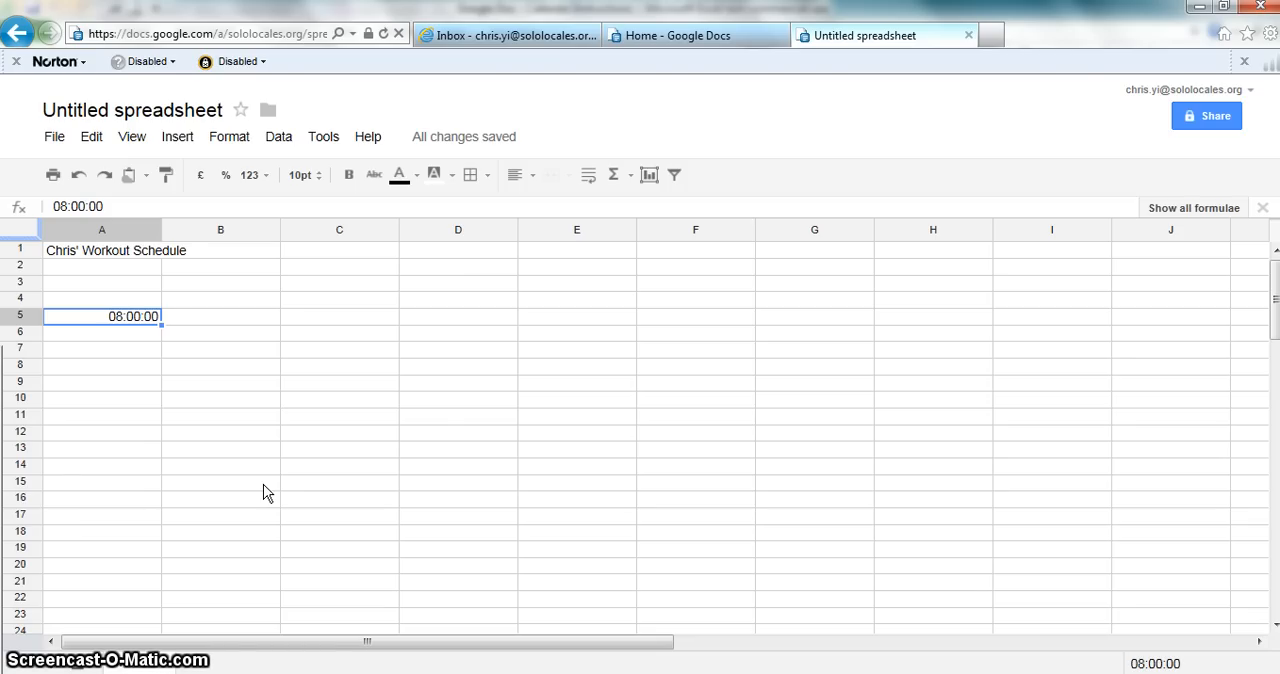
key("Down")
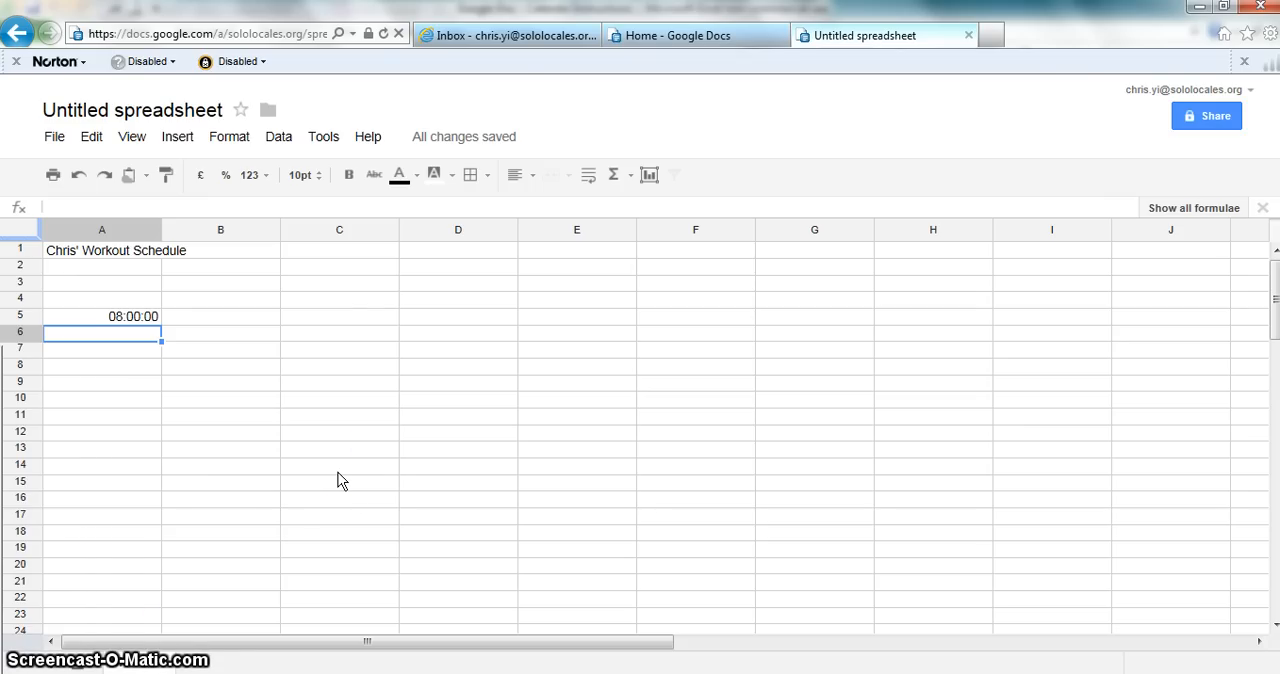
key("Up")
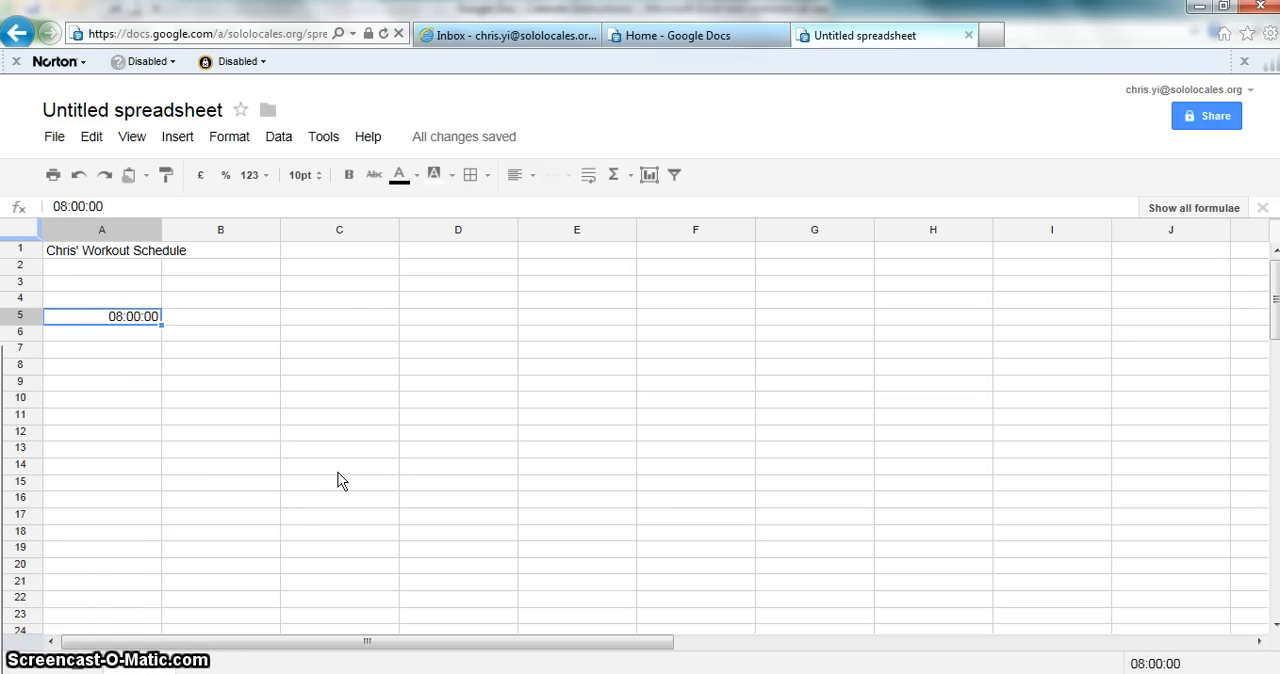
key("Right")
key("Left")
key("Down")
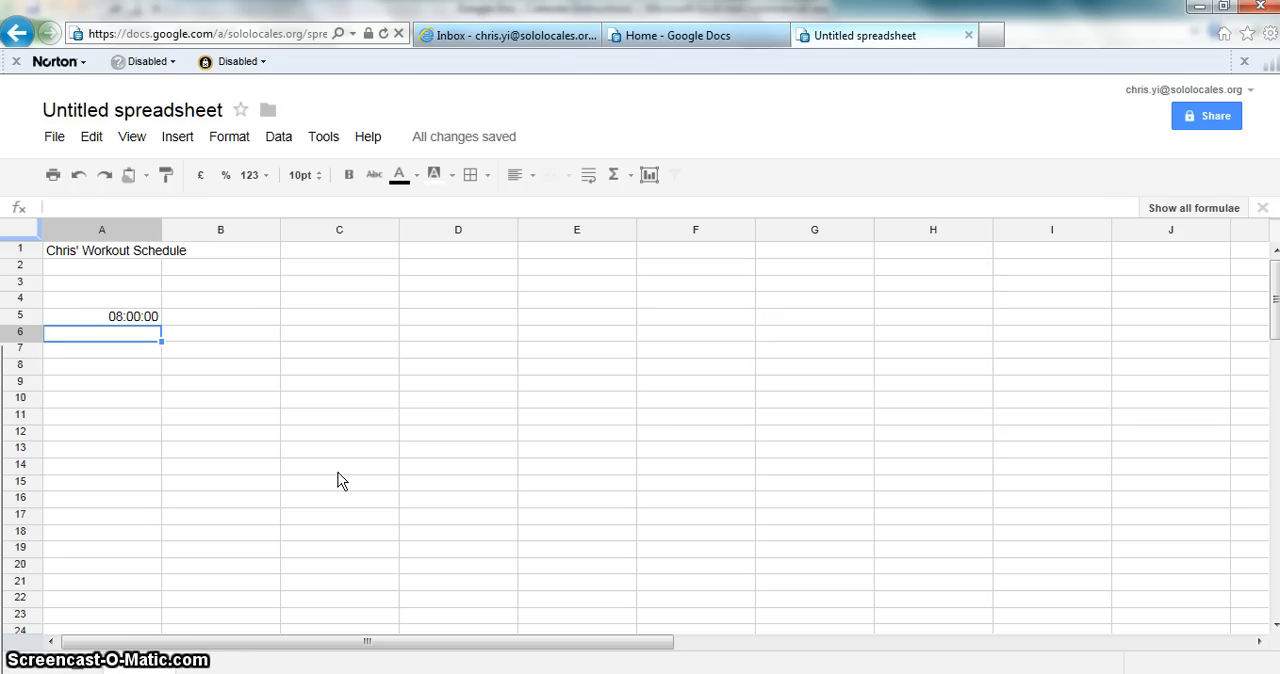
key("Right")
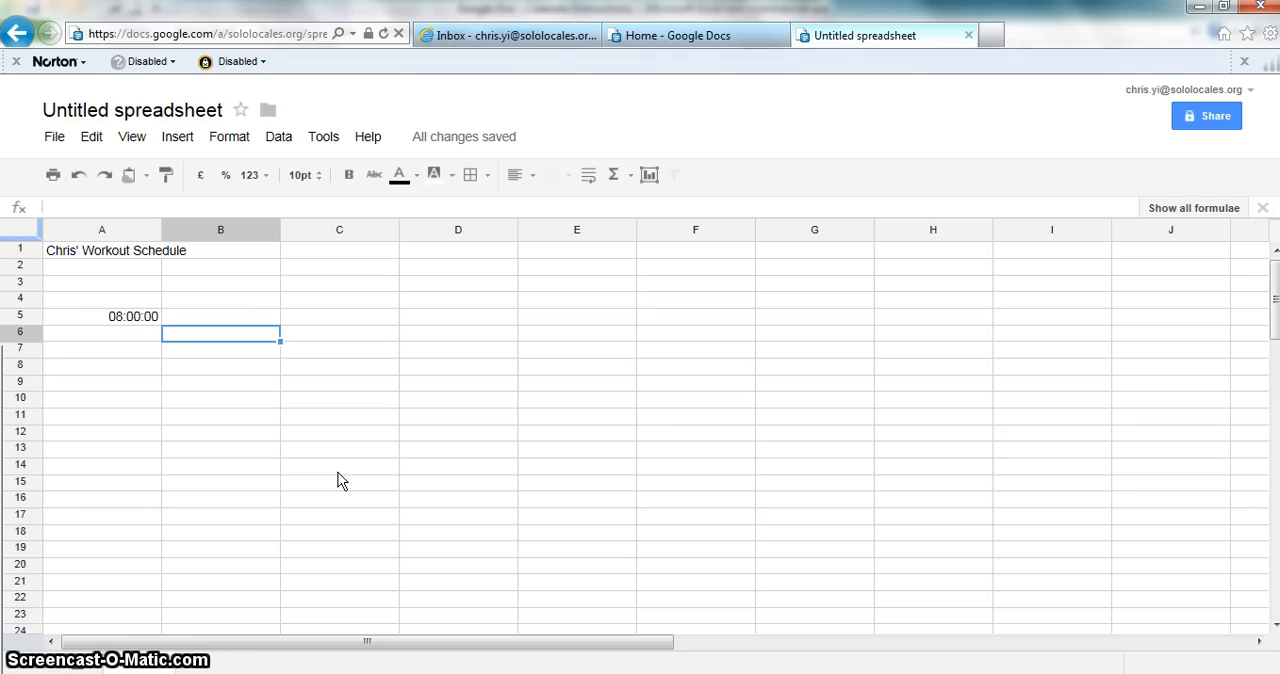
key("Left")
key("Up")
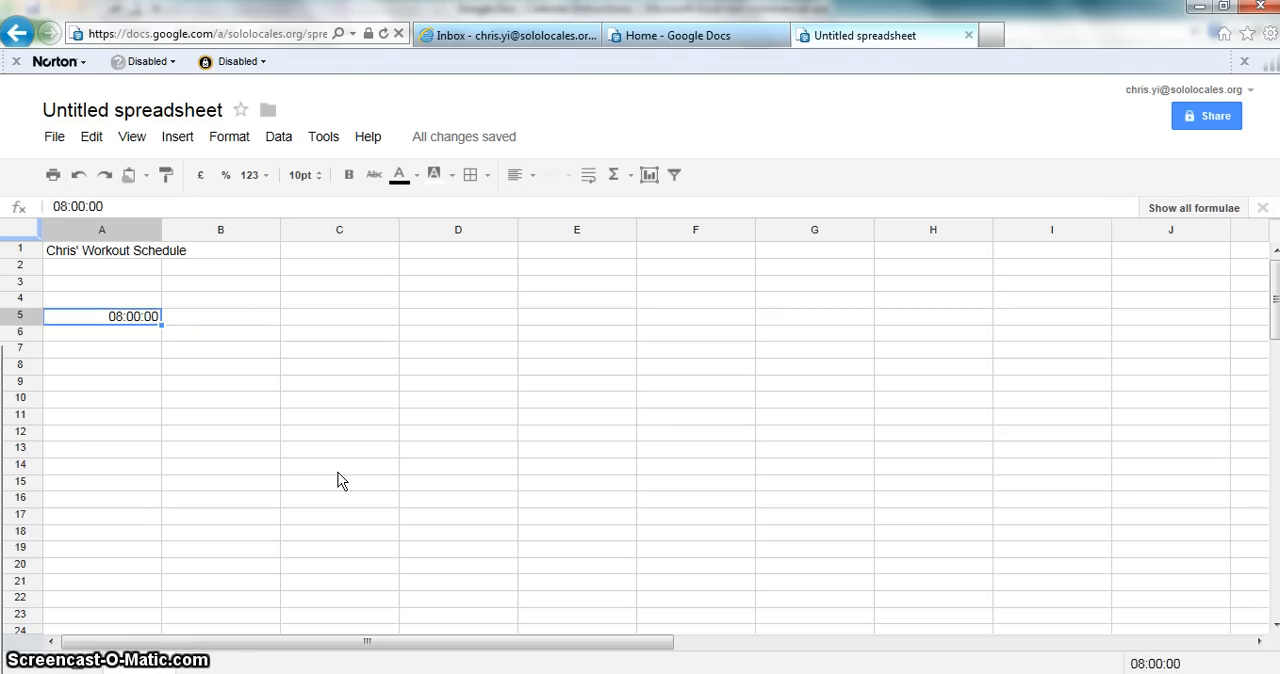
Step: Enter the formula =A5+1/24 in cell A6 to make the second time slot one hour after the first
key("Down")
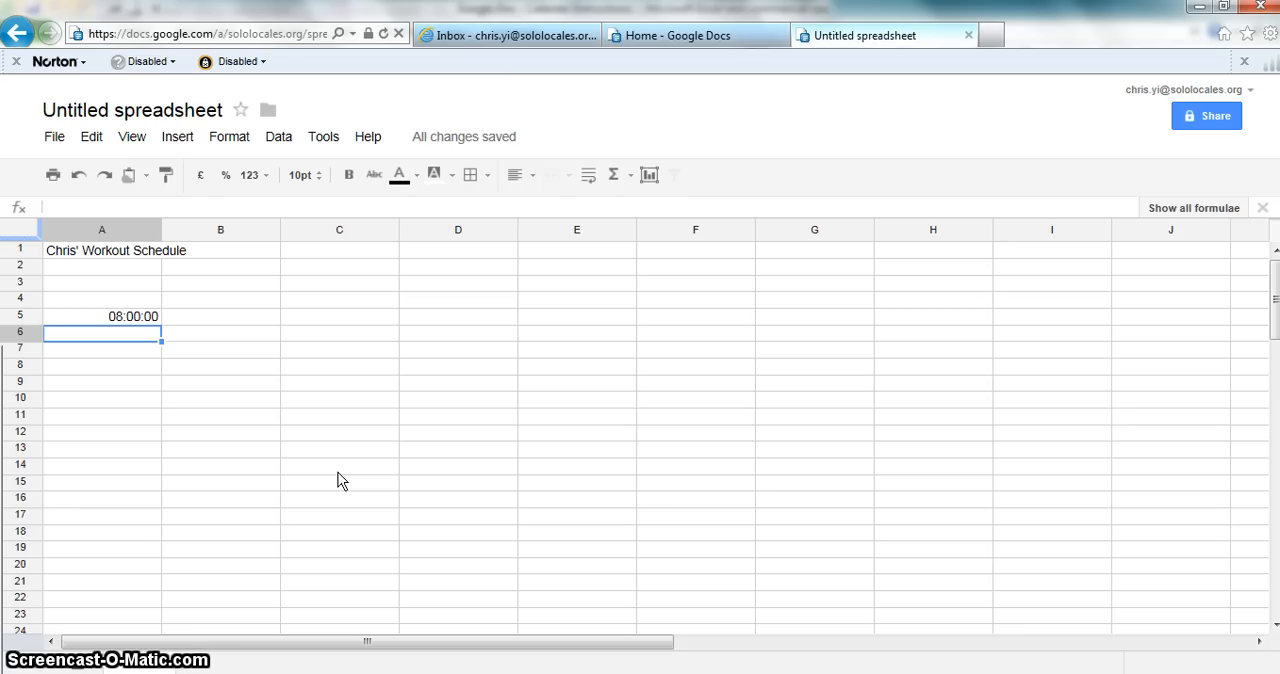
type("=")
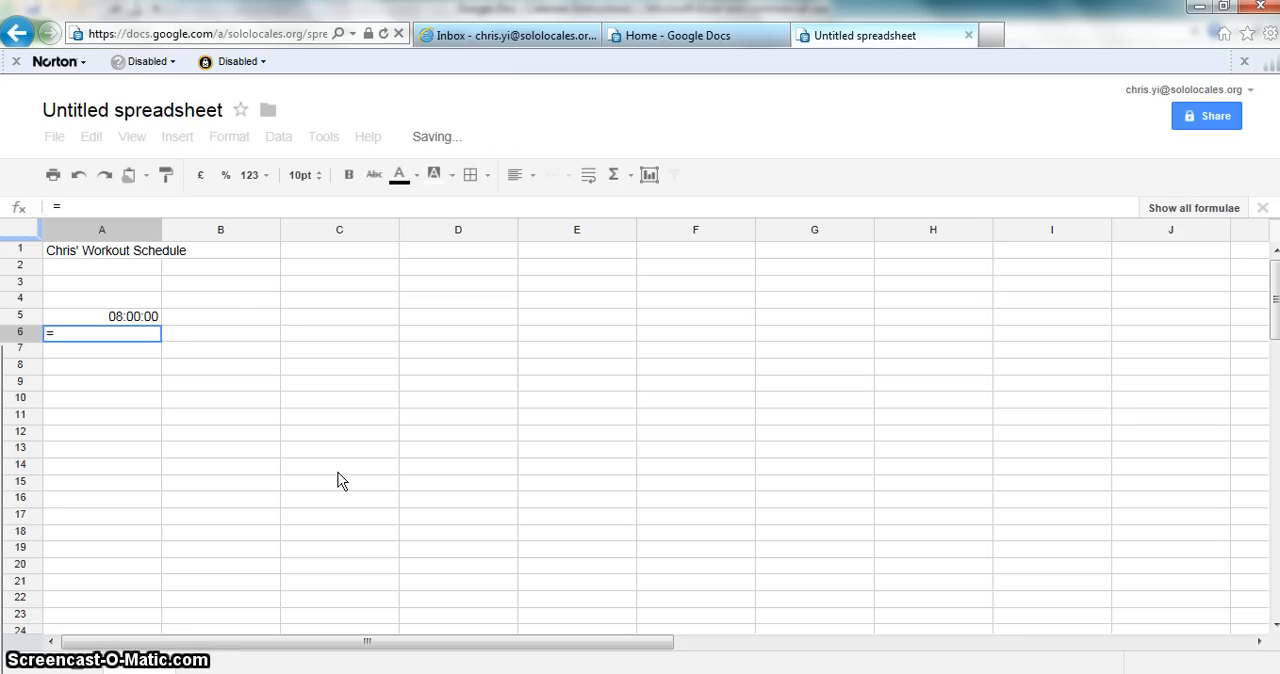
key("Up")
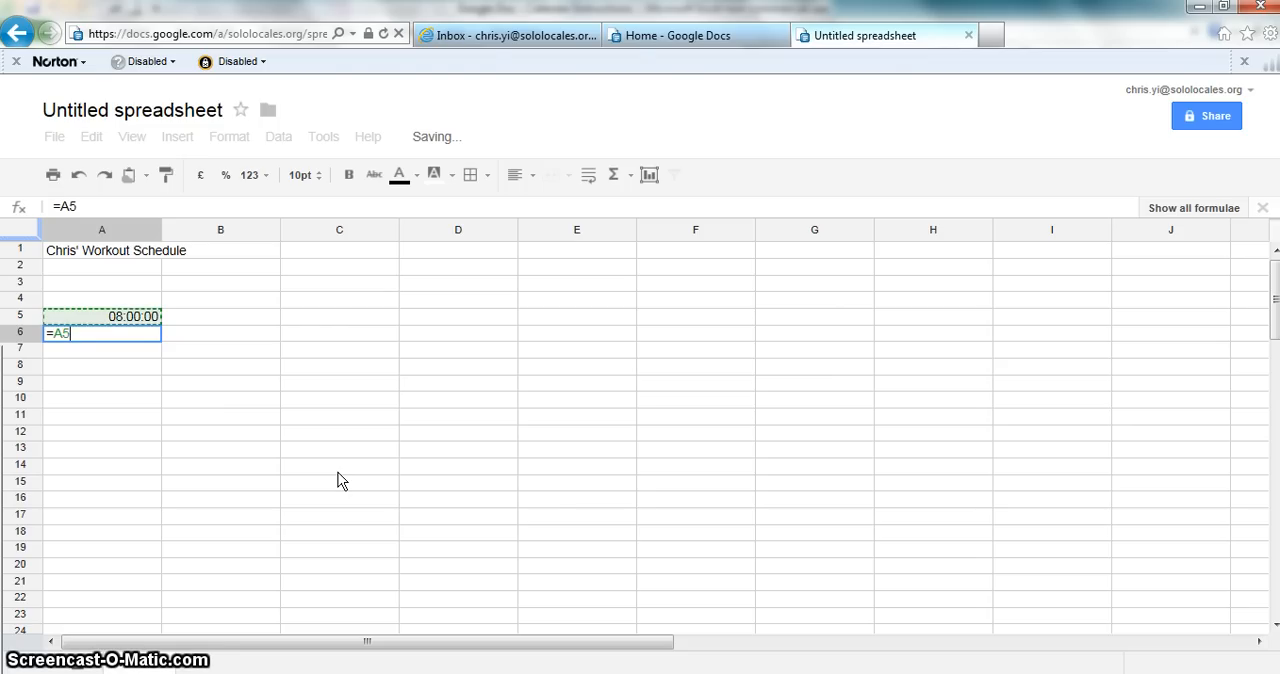
left_click(58, 340)
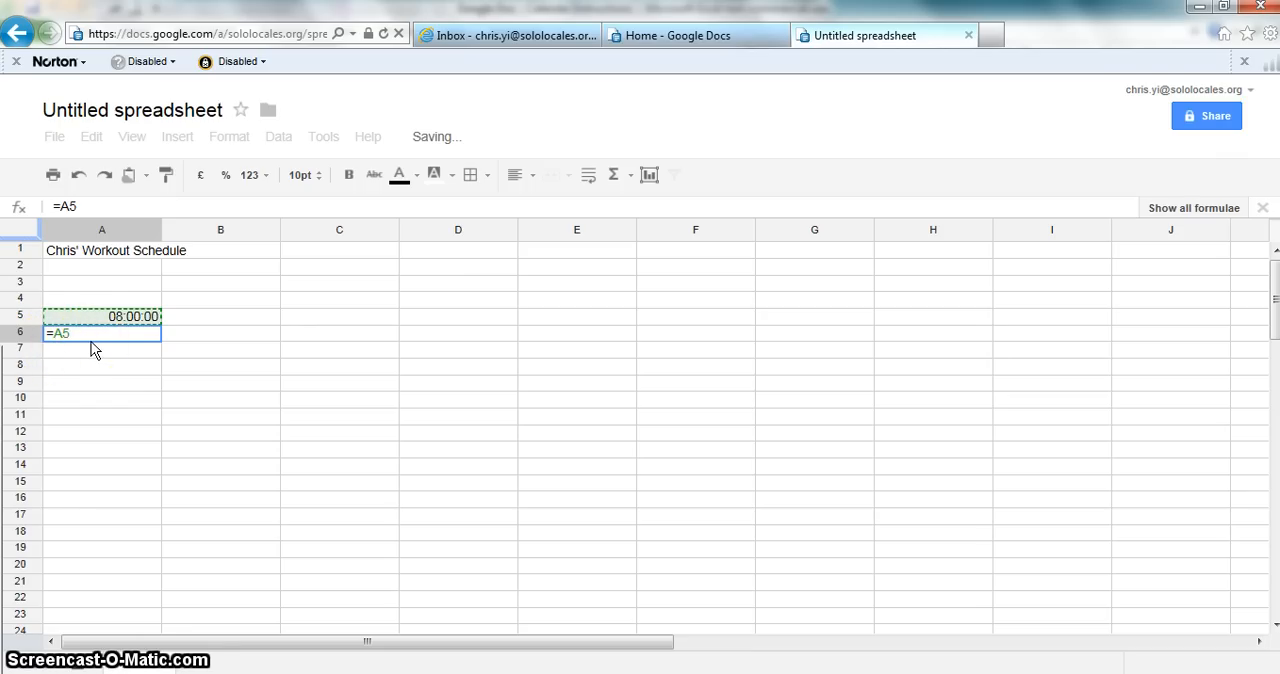
type("+1/")
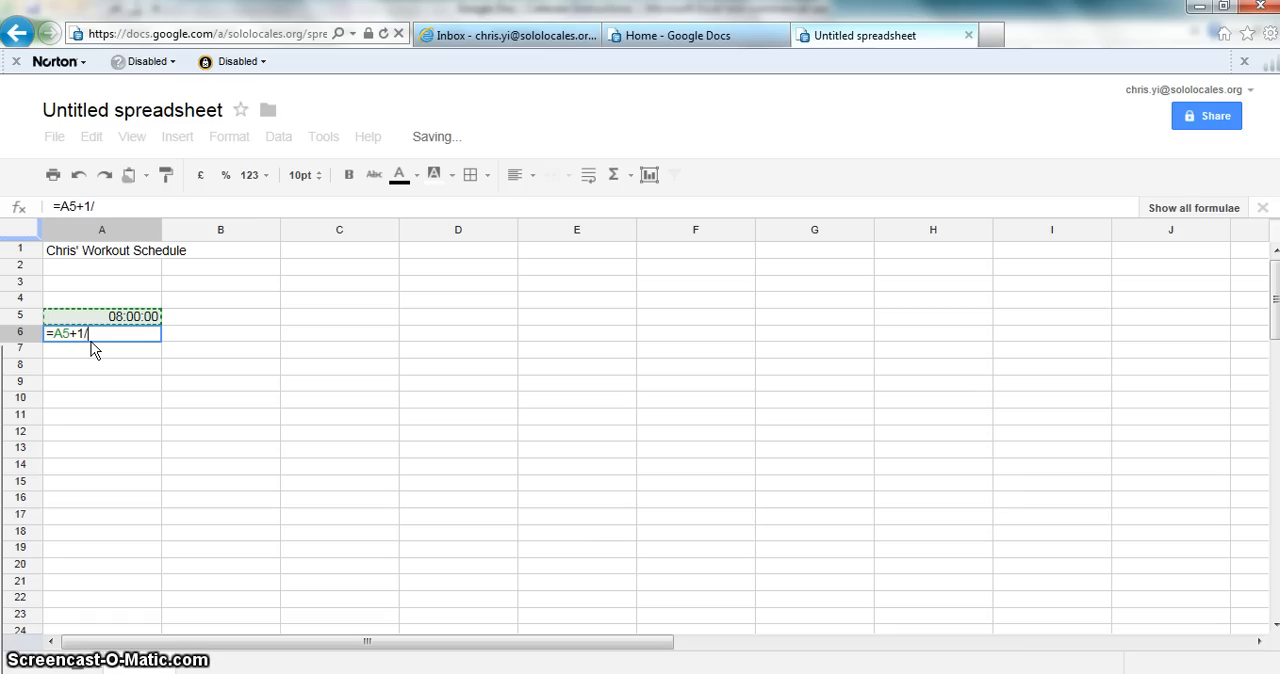
type("24")
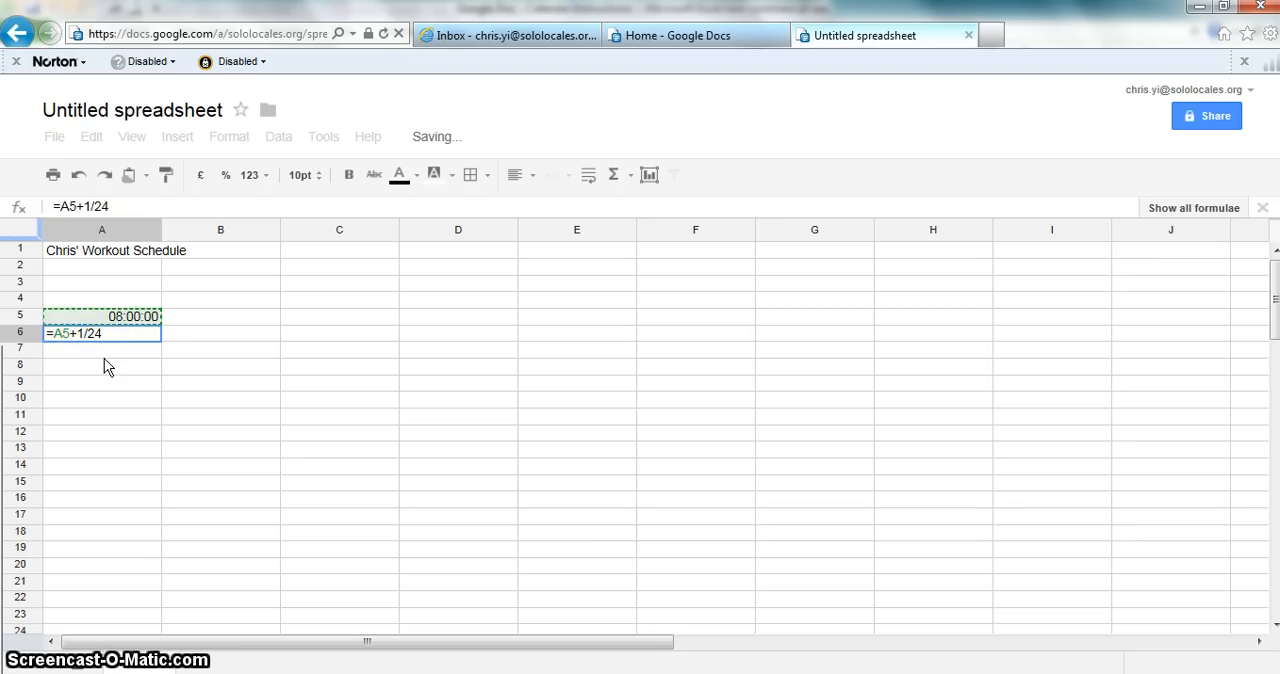
key("Return")
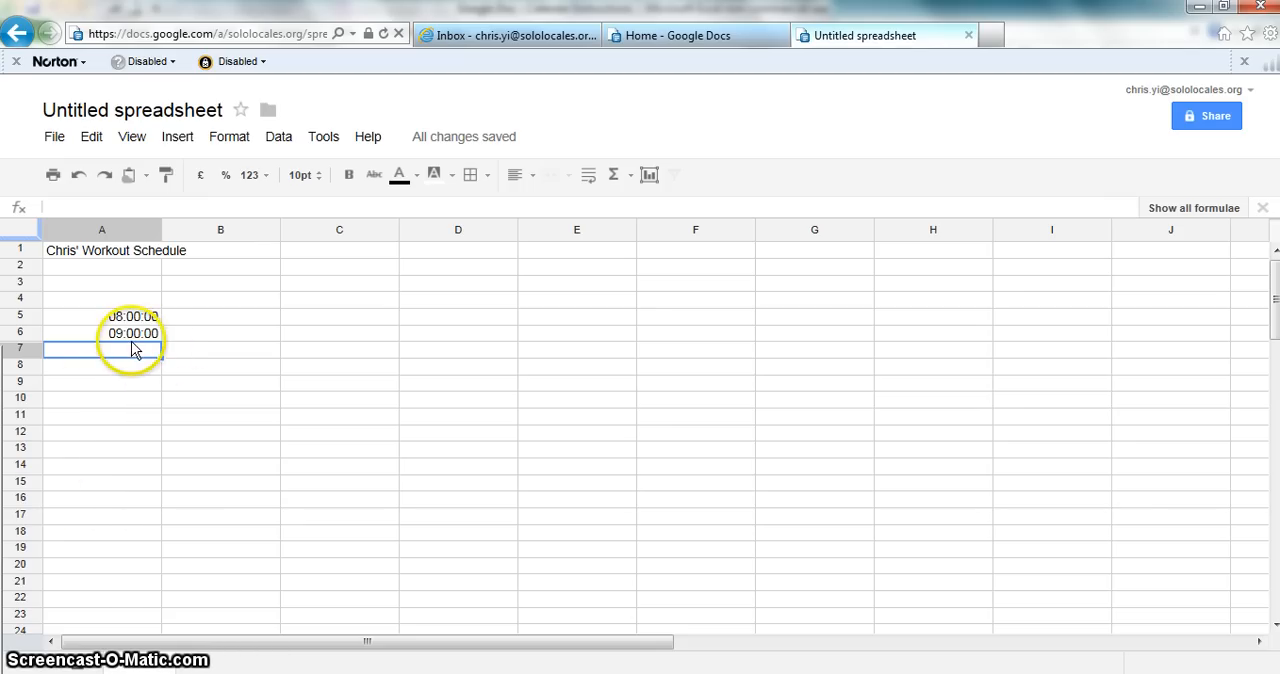
left_click(136, 336)
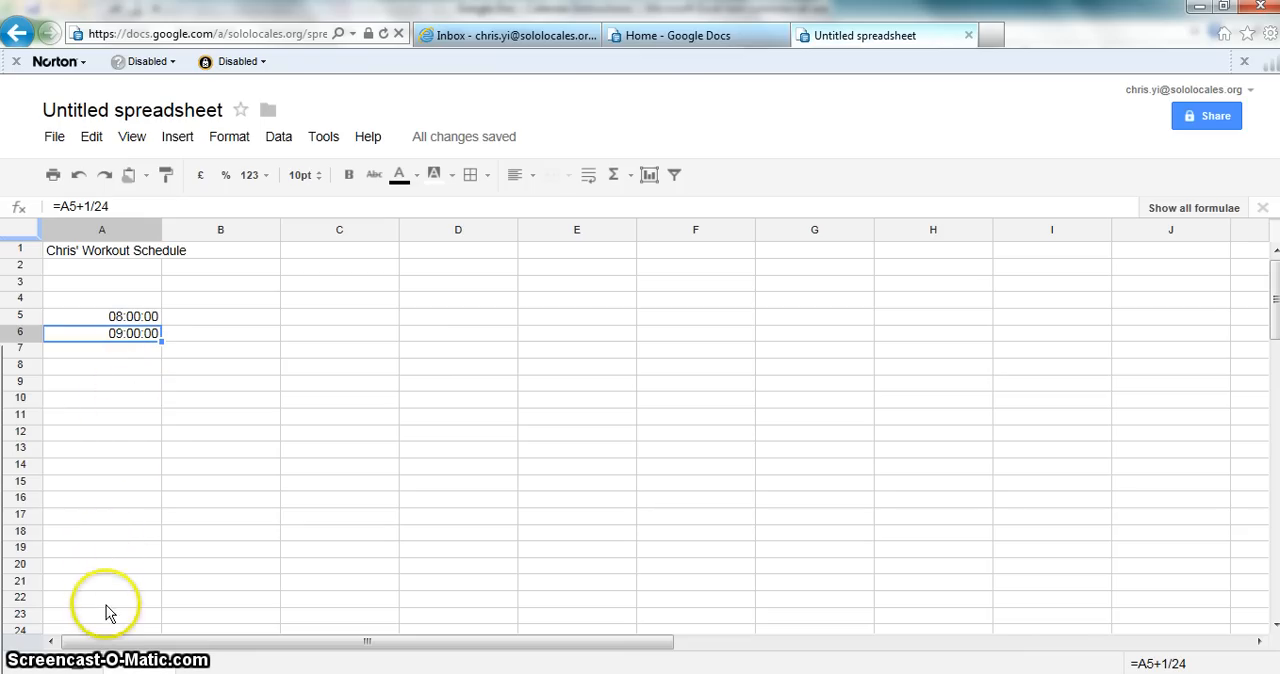
key("Up")
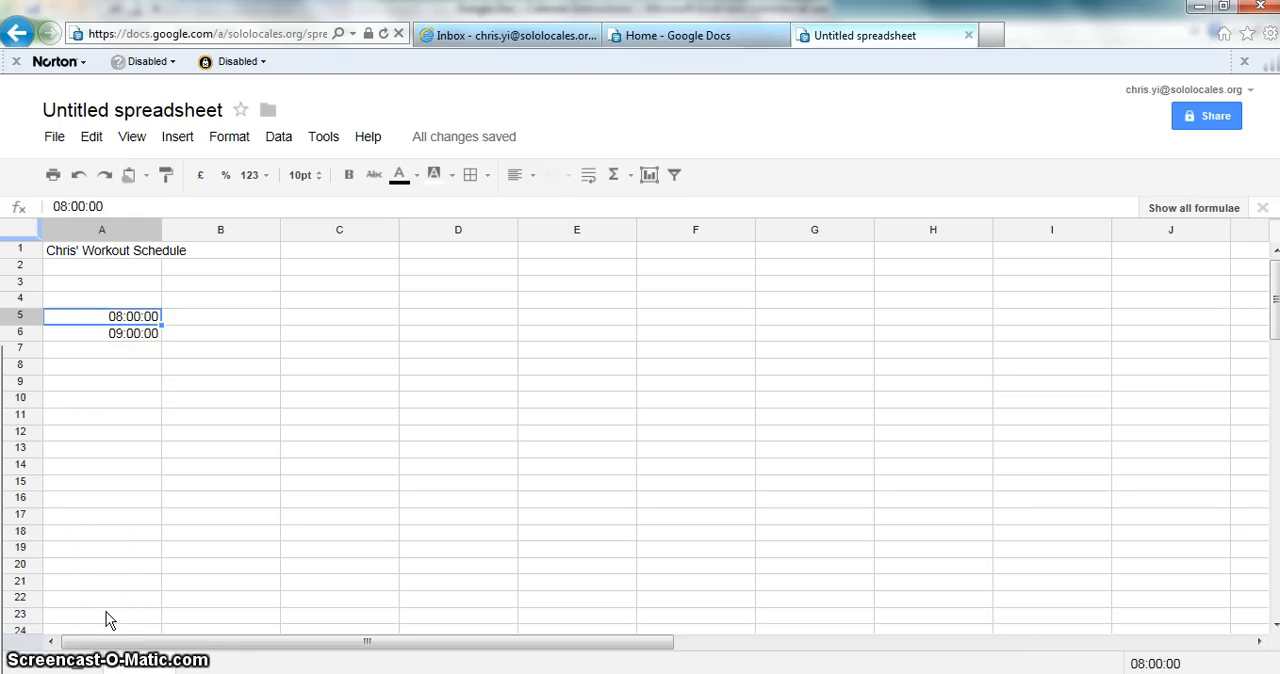
key("Down")
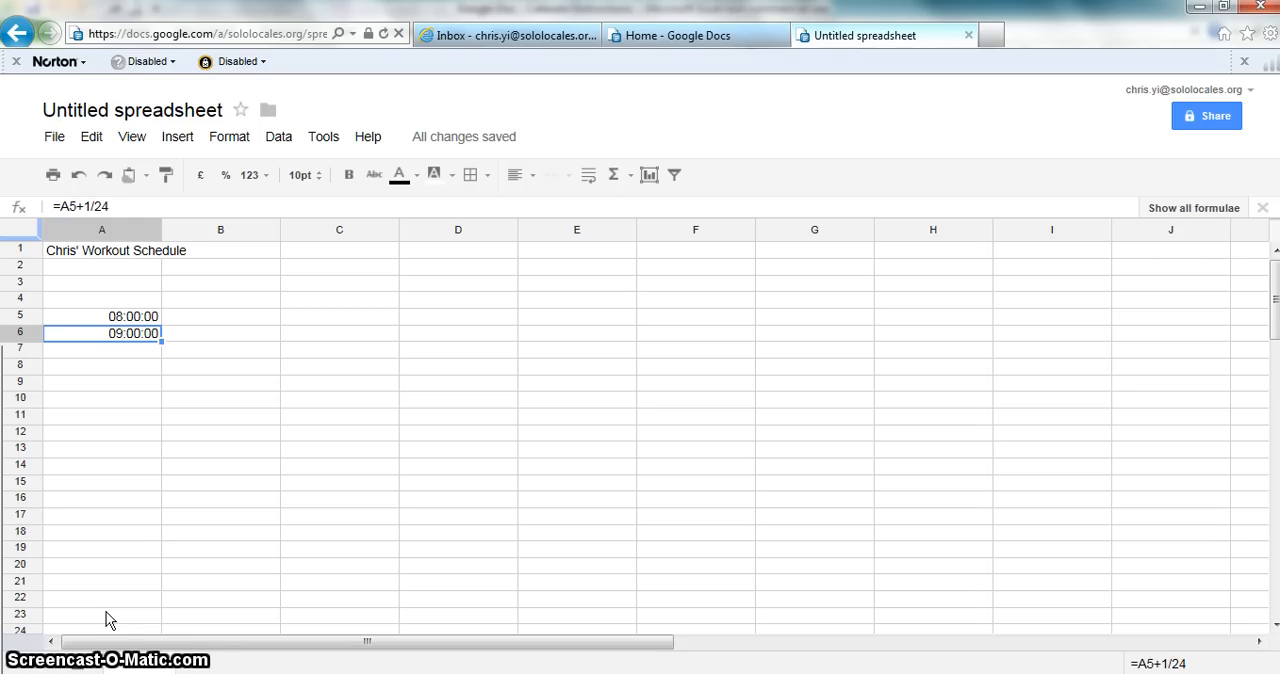
key("Up")
key("Down")
key("Right")
key("Left")
key("Up")
key("Up")
key("Right")
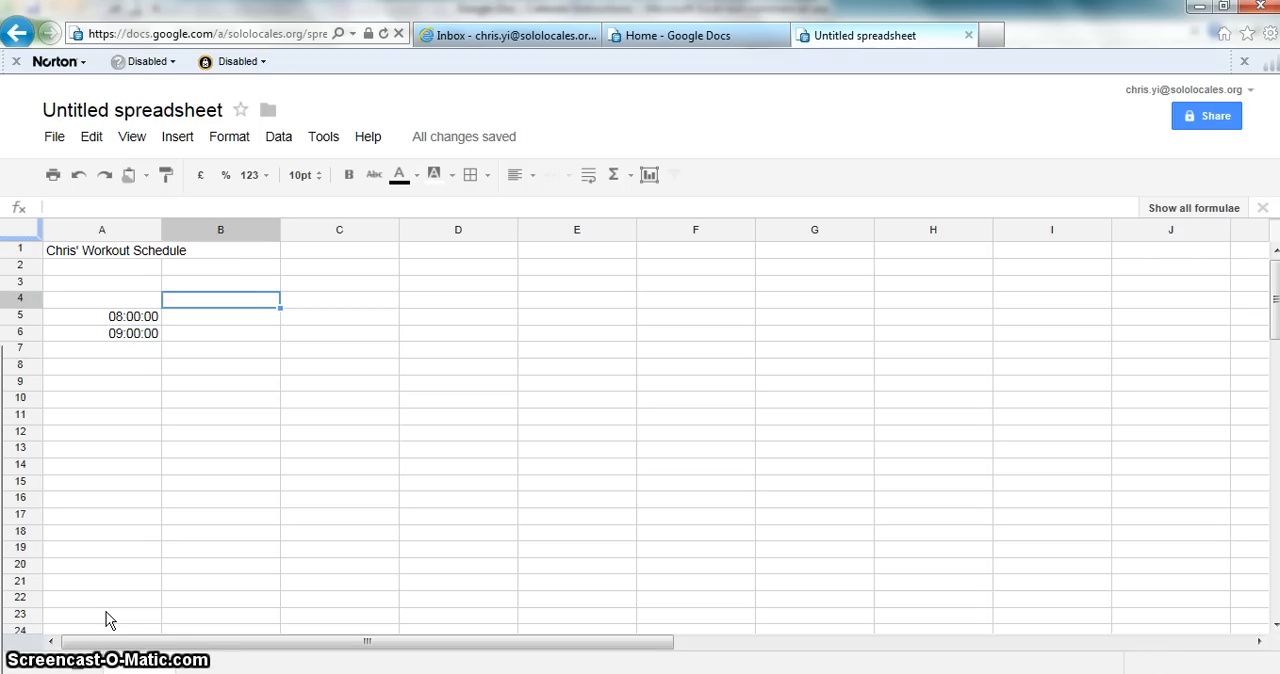
key("Right")
key("Down")
key("Down")
Step: Copy the one-hour increment formula from cell A6 and paste it into cells A7 through A22
key("Left")
key("Left")
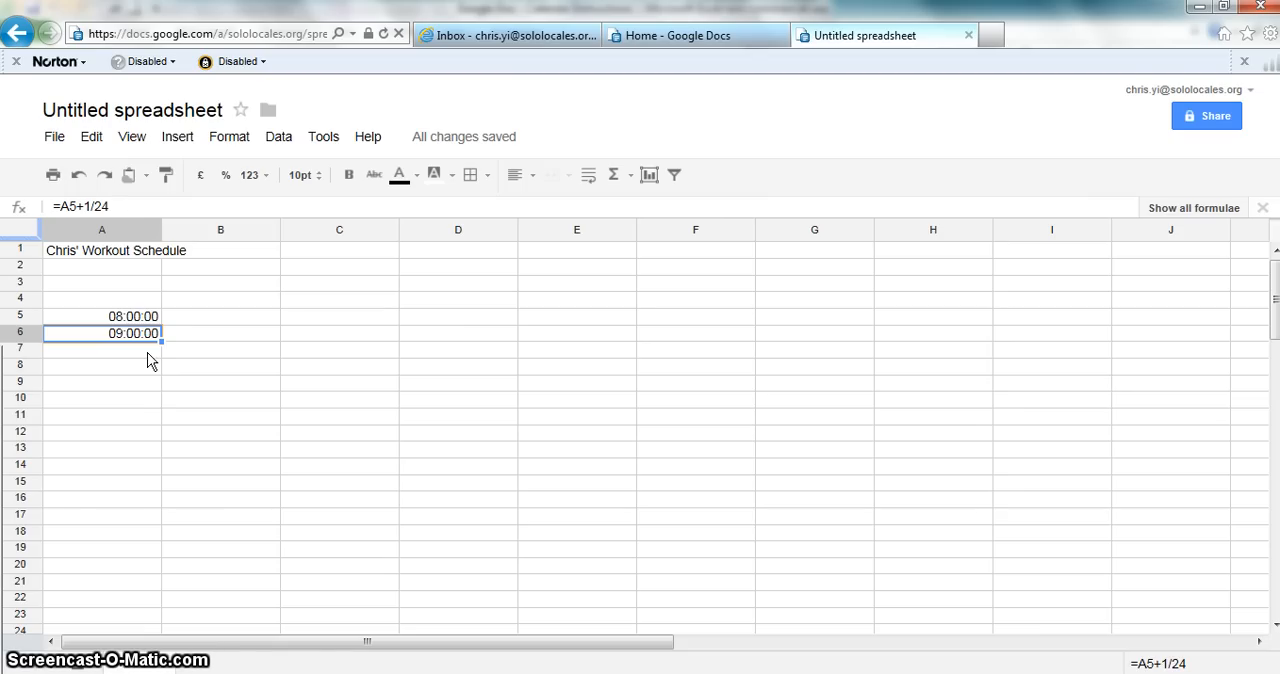
key("Down")
key("Down")
key("Right")
key("Right")
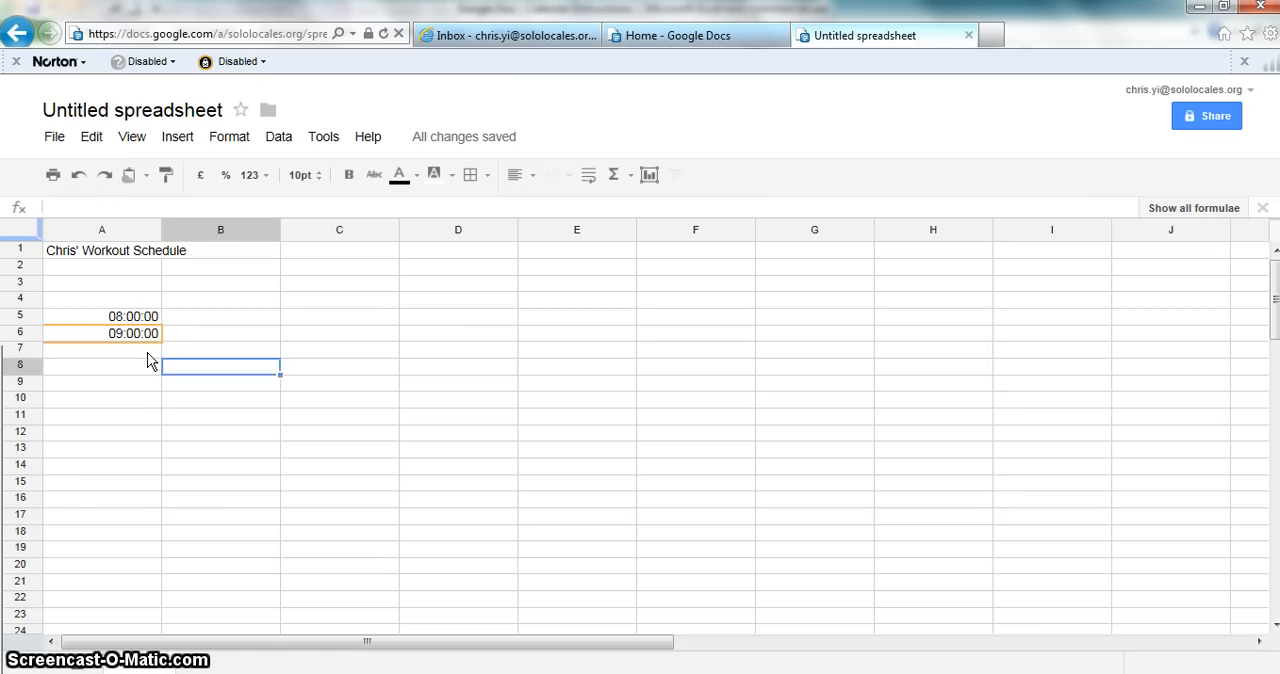
key("Up")
key("Up")
key("Up")
key("Left")
key("Down")
key("Down")
key("Left")
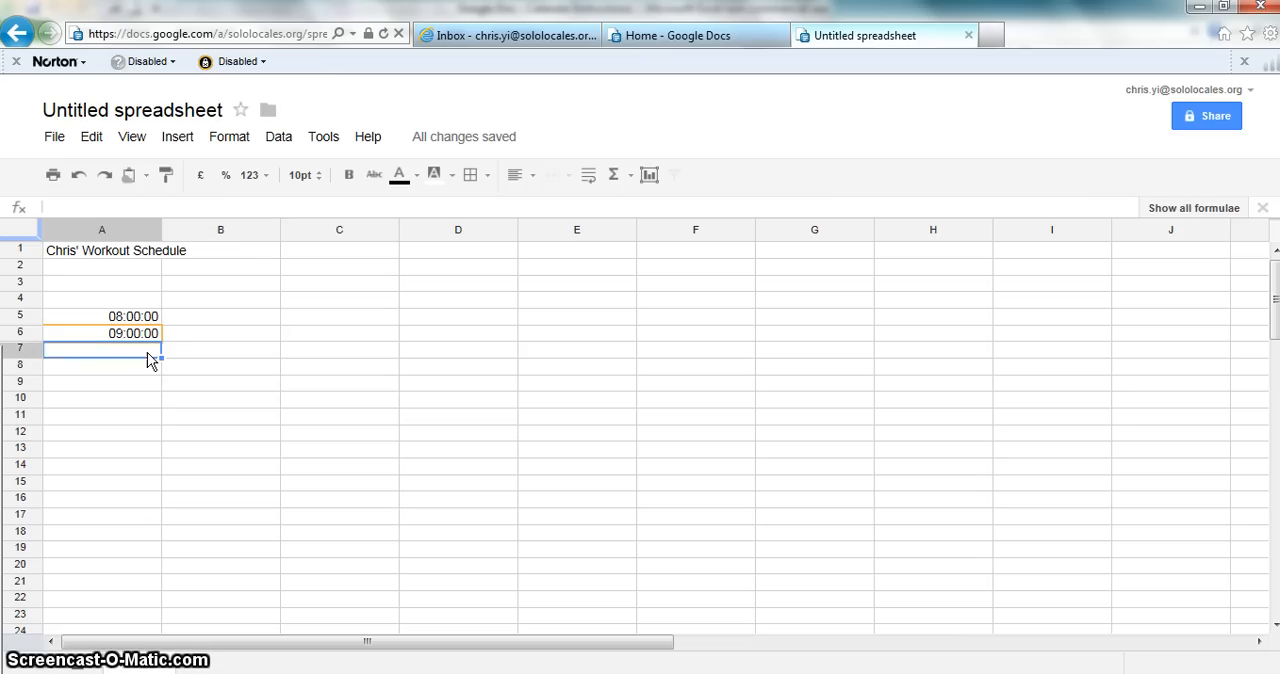
key("Up")
key("Right")
key("Down")
key("Left")
key("shift+Down")
key("shift+Down")
key("shift+Down")
key("shift+Down")
key("shift+Down")
key("shift+Down")
key("shift+Down")
key("shift+Down")
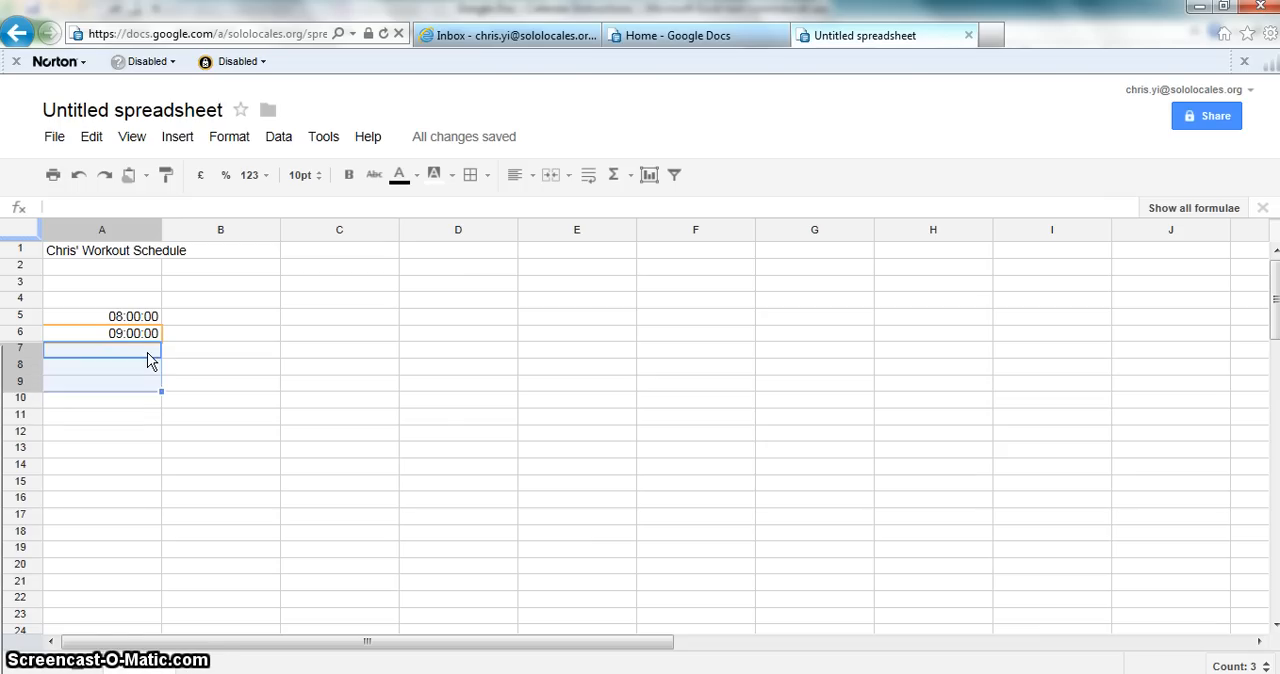
key("shift+Down")
key("shift+Down")
key("shift+Down")
key("shift+Down")
key("shift+Down")
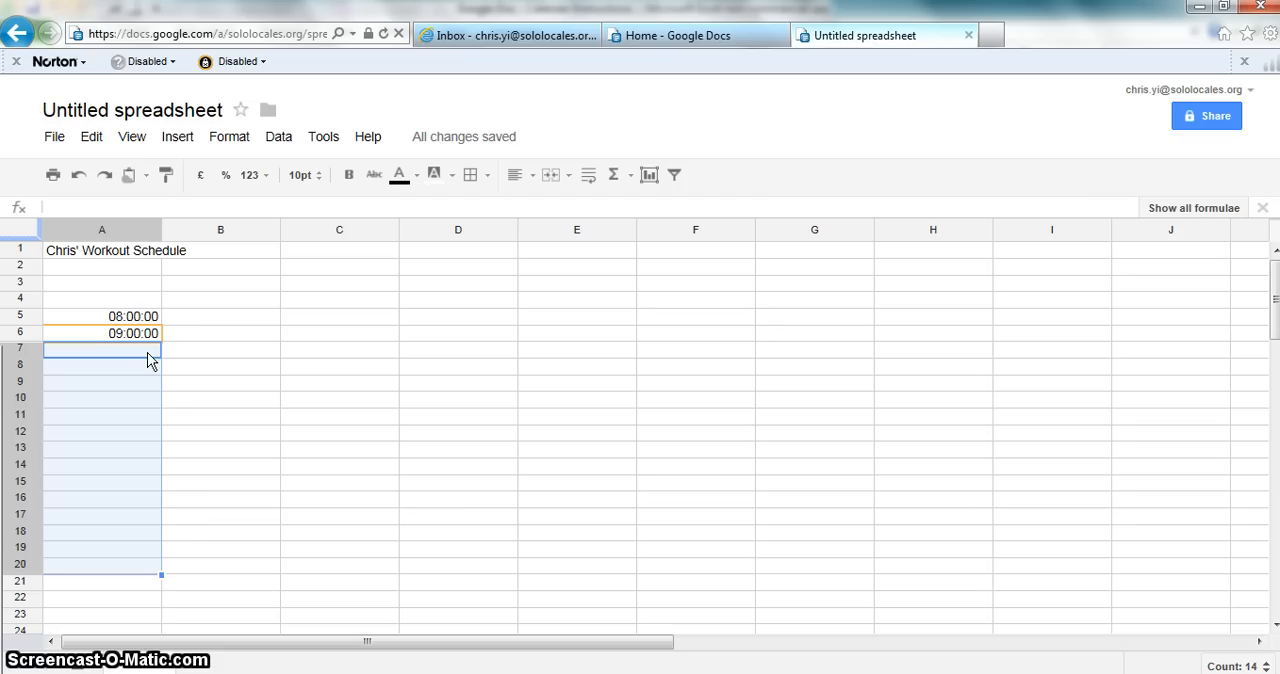
key("shift+Down")
key("shift+Down")
key("shift+Down")
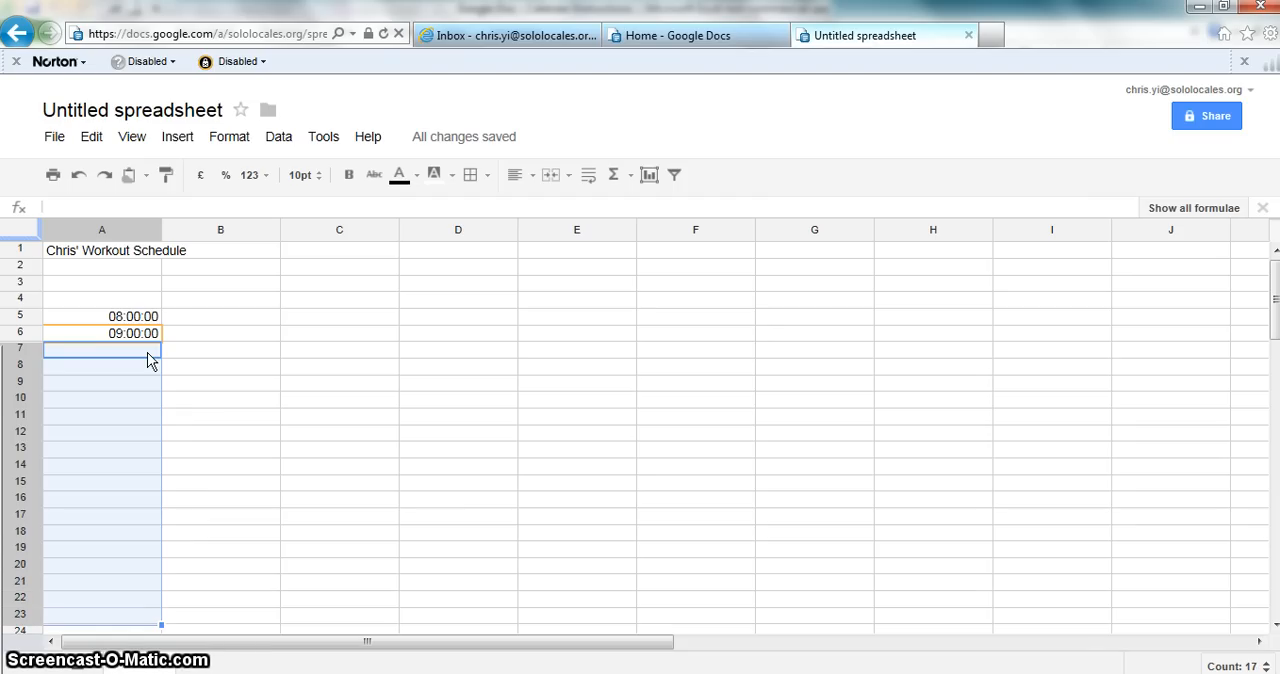
key("shift+Up")
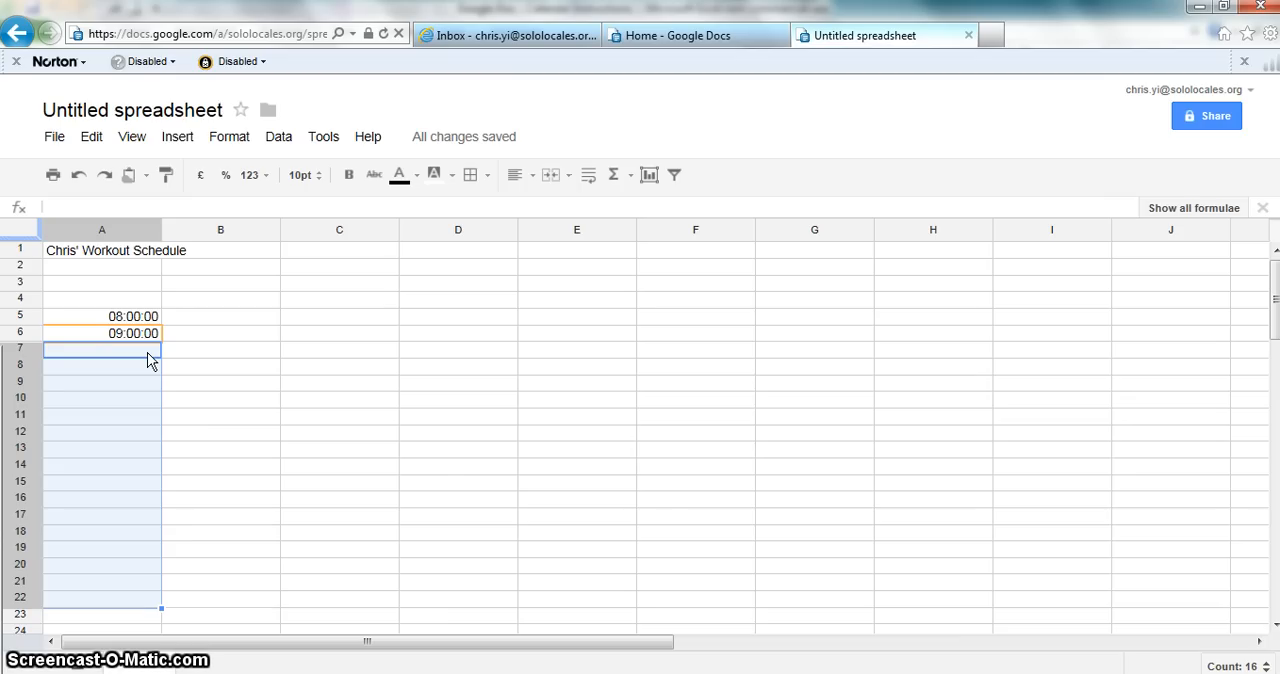
key("shift+Up")
key("shift+Up")
key("shift+Up")
key("shift+Up")
key("shift+Up")
key("shift+Up")
key("shift+Up")
key("shift+Up")
key("shift+Up")
key("shift+Up")
key("shift+Up")
key("shift+Up")
key("shift+Up")
key("shift+Up")
key("shift+Up")
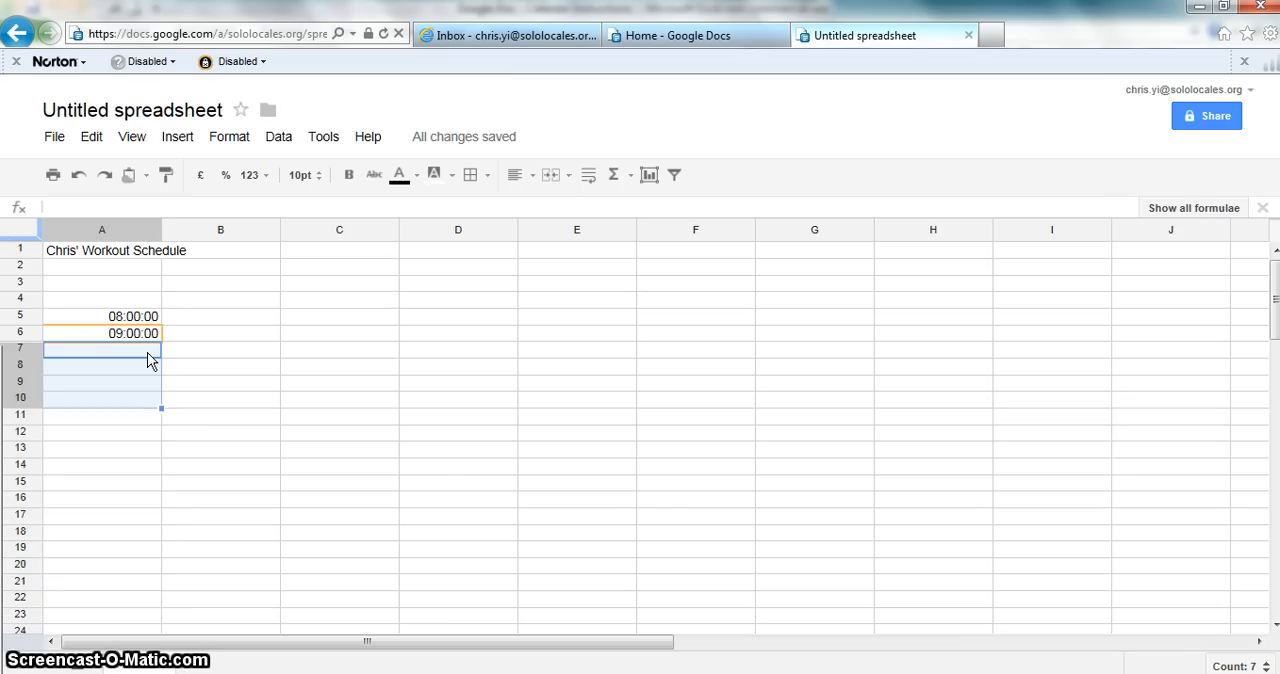
key("shift+Down")
key("shift+Down")
key("shift+Down")
key("shift+Down")
key("shift+Down")
key("shift+Down")
key("shift+Down")
key("shift+Down")
key("shift+Down")
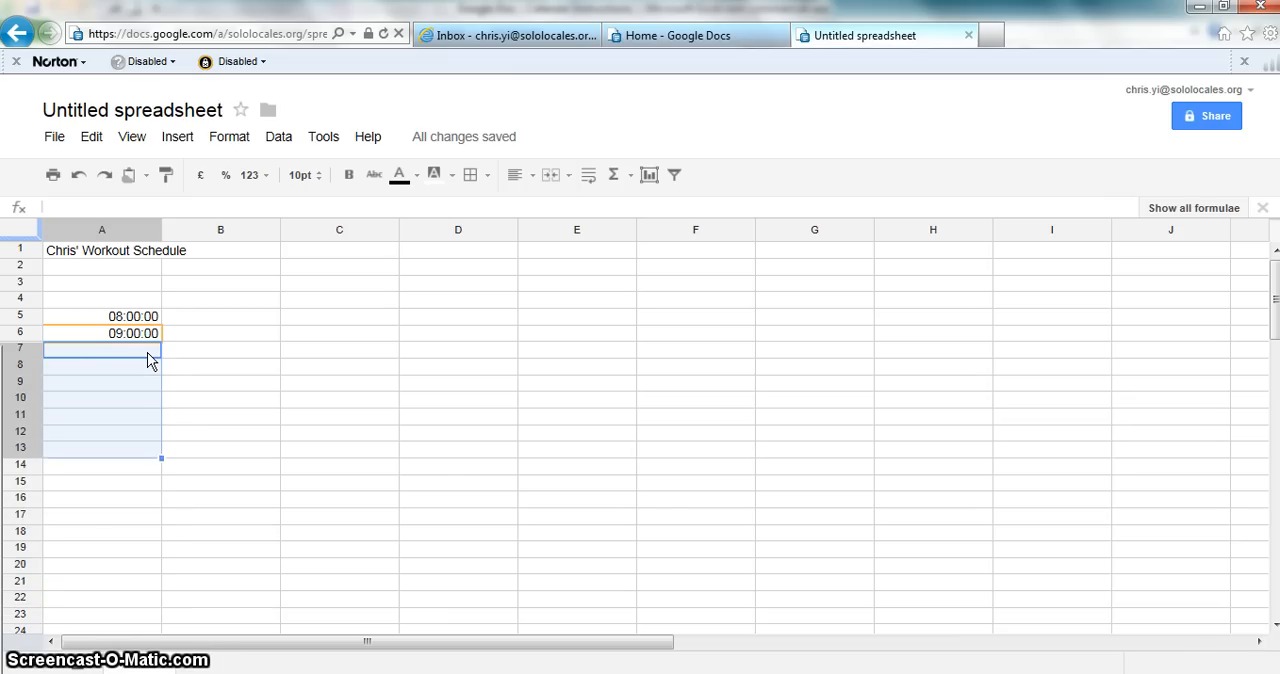
key("shift+Down")
key("shift+Down")
key("shift+Down")
key("shift+Down")
key("shift+Down")
key("shift+Down")
key("shift+Up")
key("shift+Up")
key("shift+Up")
key("shift+Up")
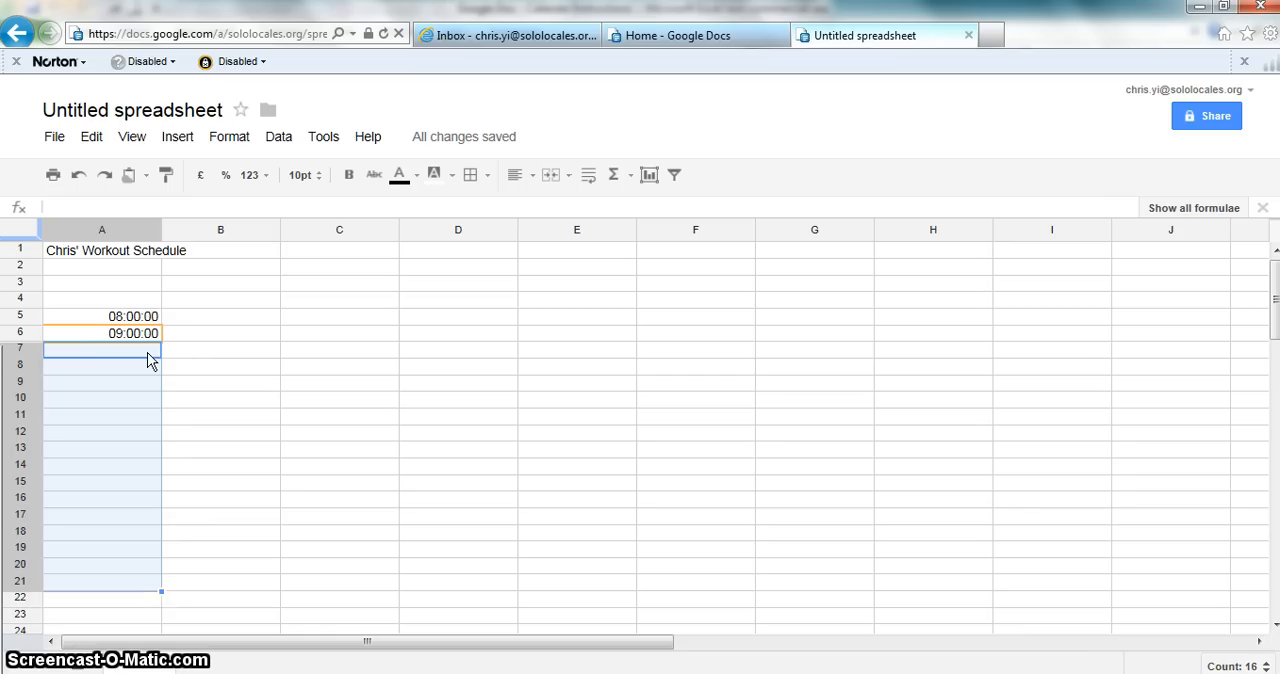
key("shift+Down")
key("shift+Down")
key("shift+Right")
key("shift+Right")
key("shift+Right")
key("shift+Right")
key("shift+Right")
key("shift+Right")
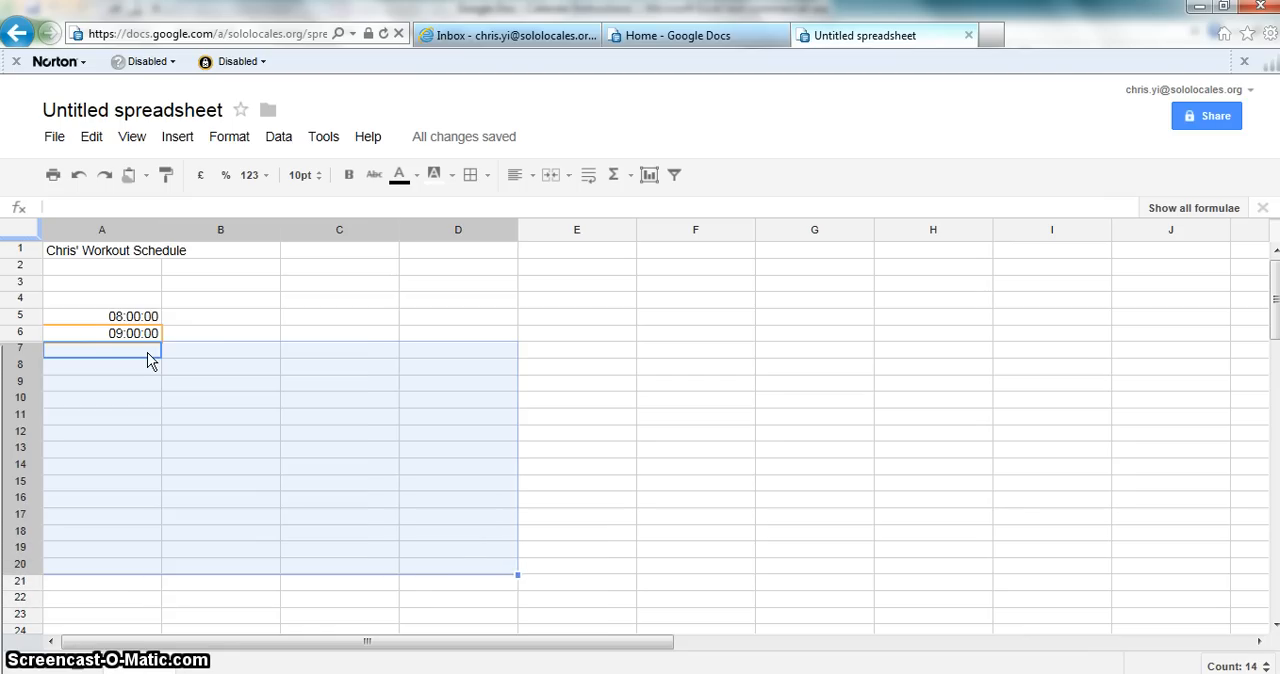
key("shift+Right")
key("shift+Left")
key("shift+Left")
key("shift+Left")
key("shift+Left")
key("shift+Left")
key("shift+Left")
key("shift+Left")
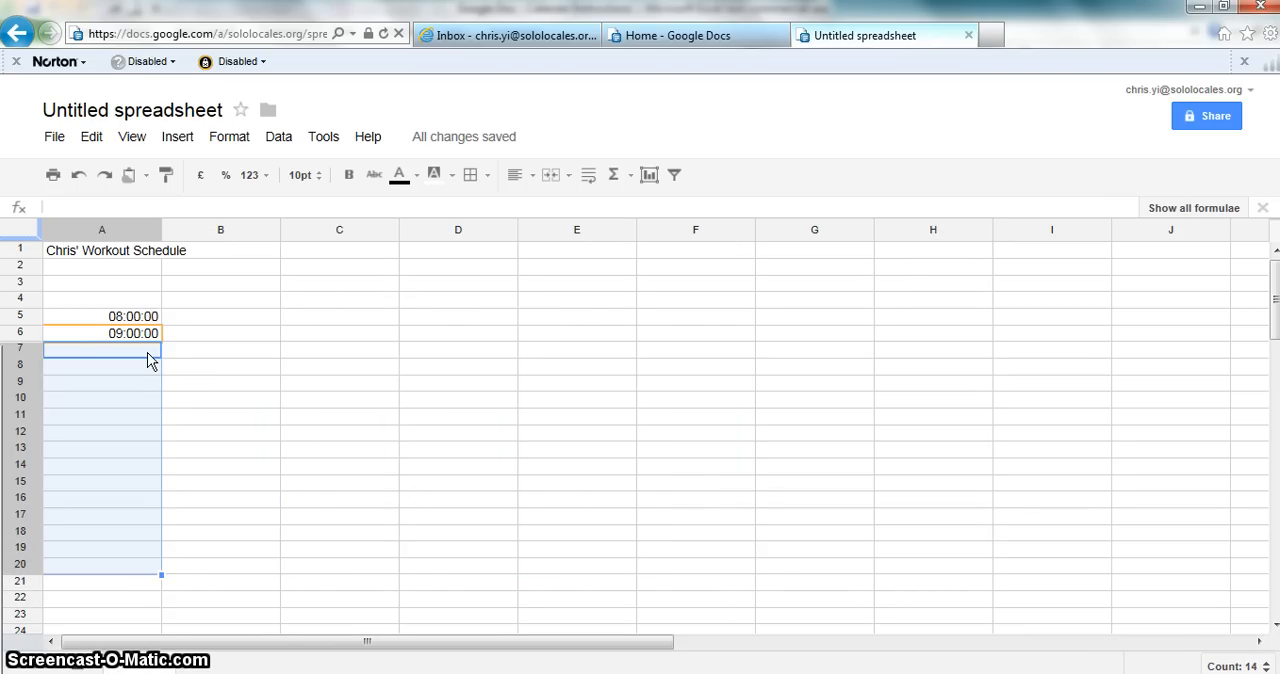
key("shift+Down")
key("shift+Down")
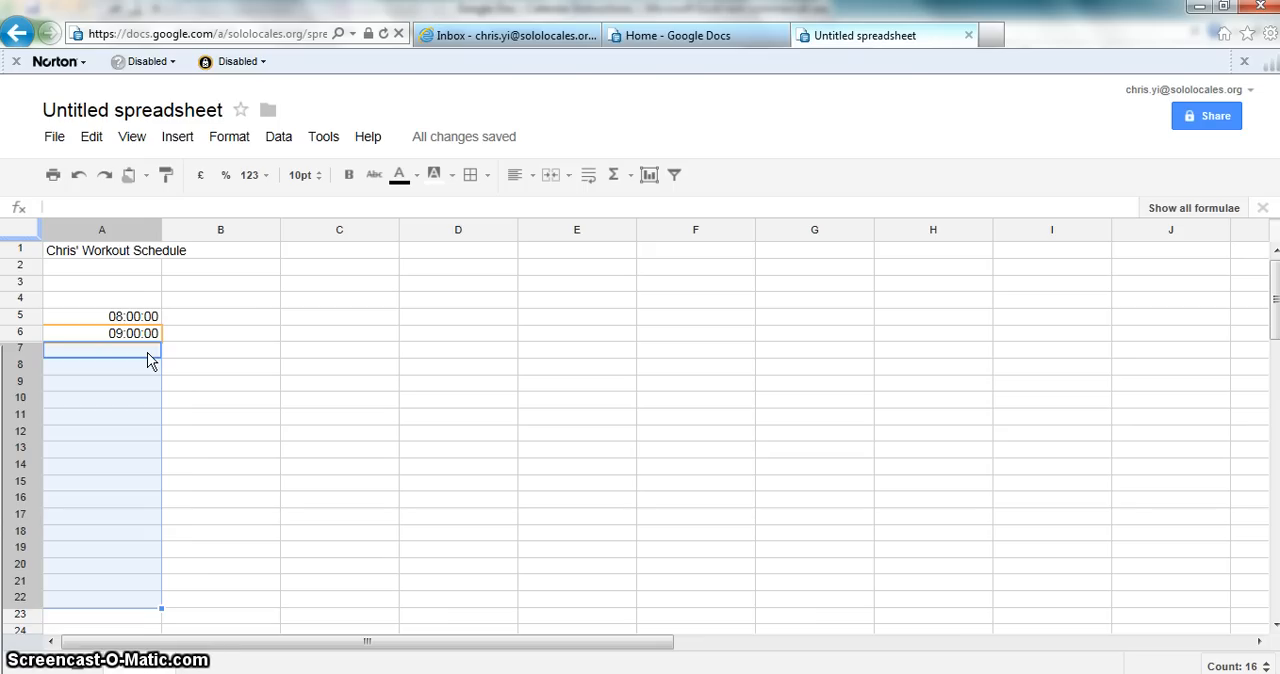
type("10:00:00 11:00:00 12:00:00 13:00:00 14:00:00 15:00:00 16:00:00 17:00:00 18:00:00 19:00:00 20:00:00 21:00:00 22:00:00 23:00:00 24:00:00 25:00:00")
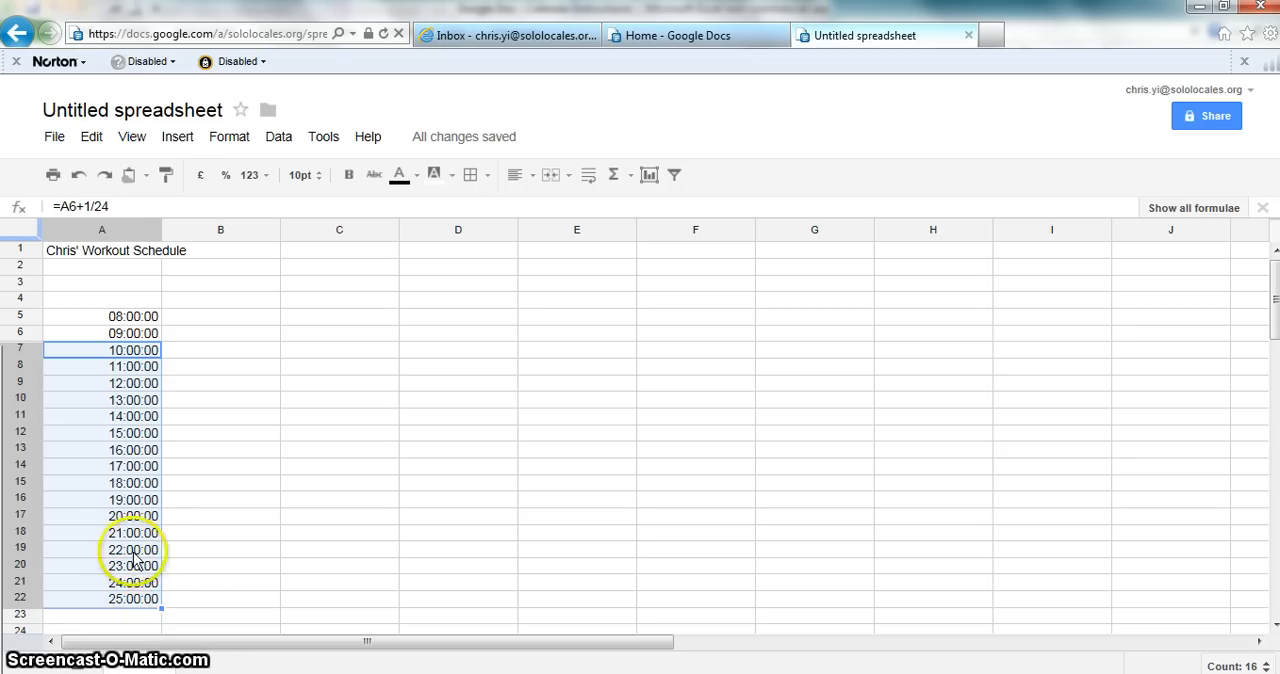
left_click(122, 605)
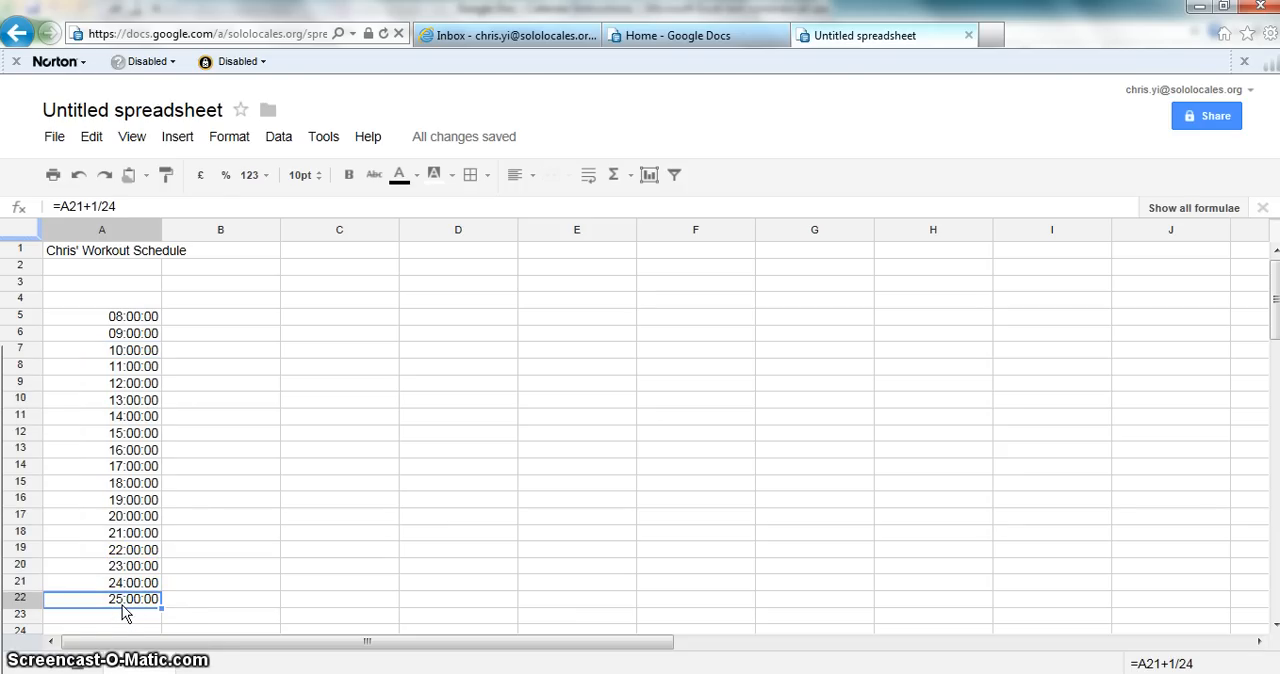
Step: Move between the first and last time slots in column A to check both ends of the range
key("ctrl+Up")
key("ctrl+Down")
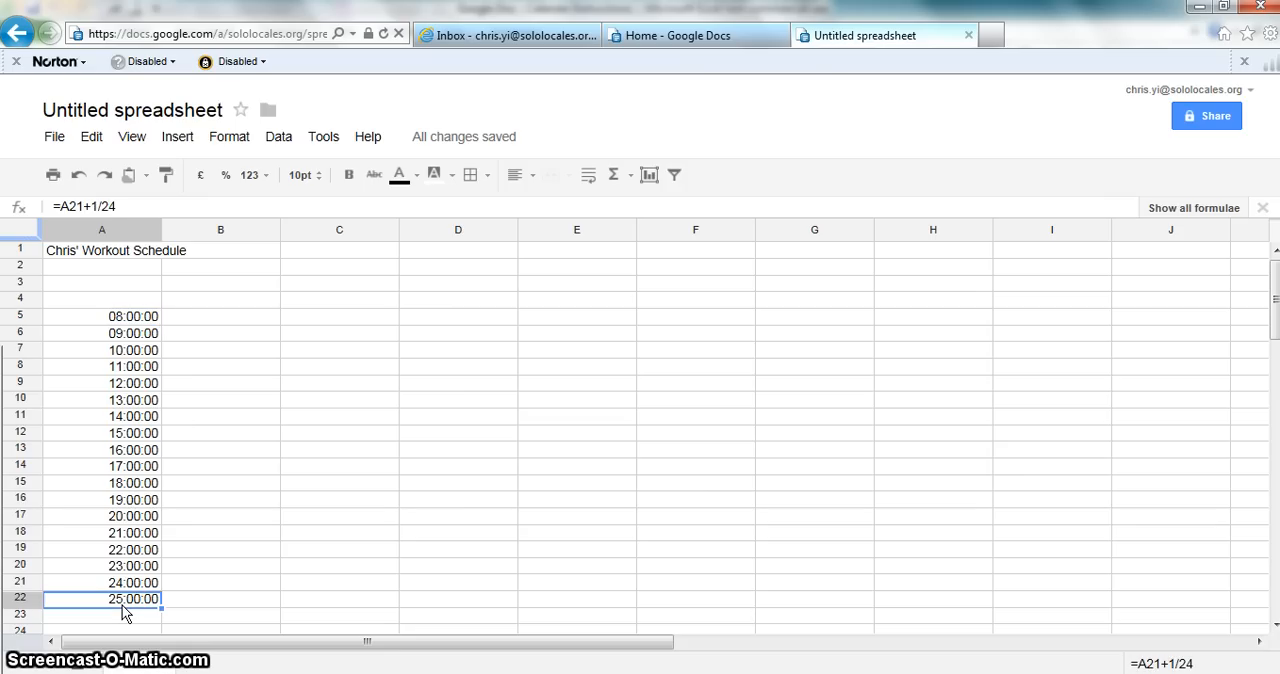
key("ctrl+Up")
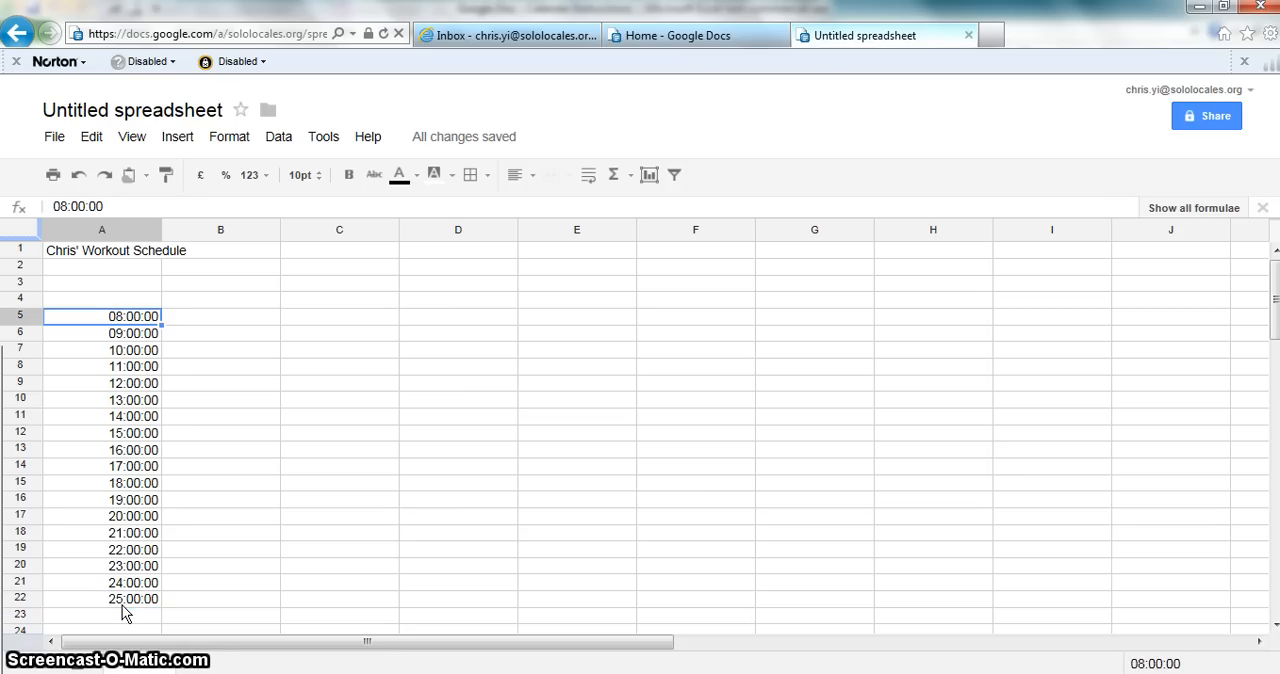
key("ctrl+Down")
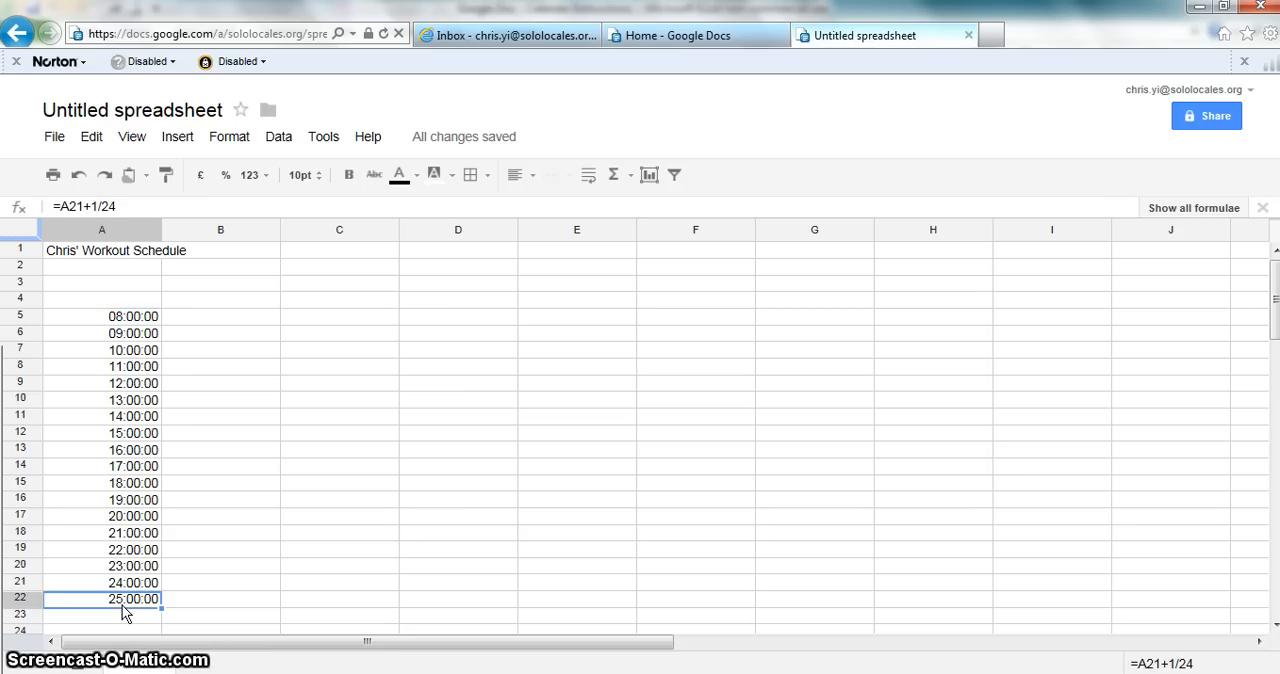
key("ctrl+Up")
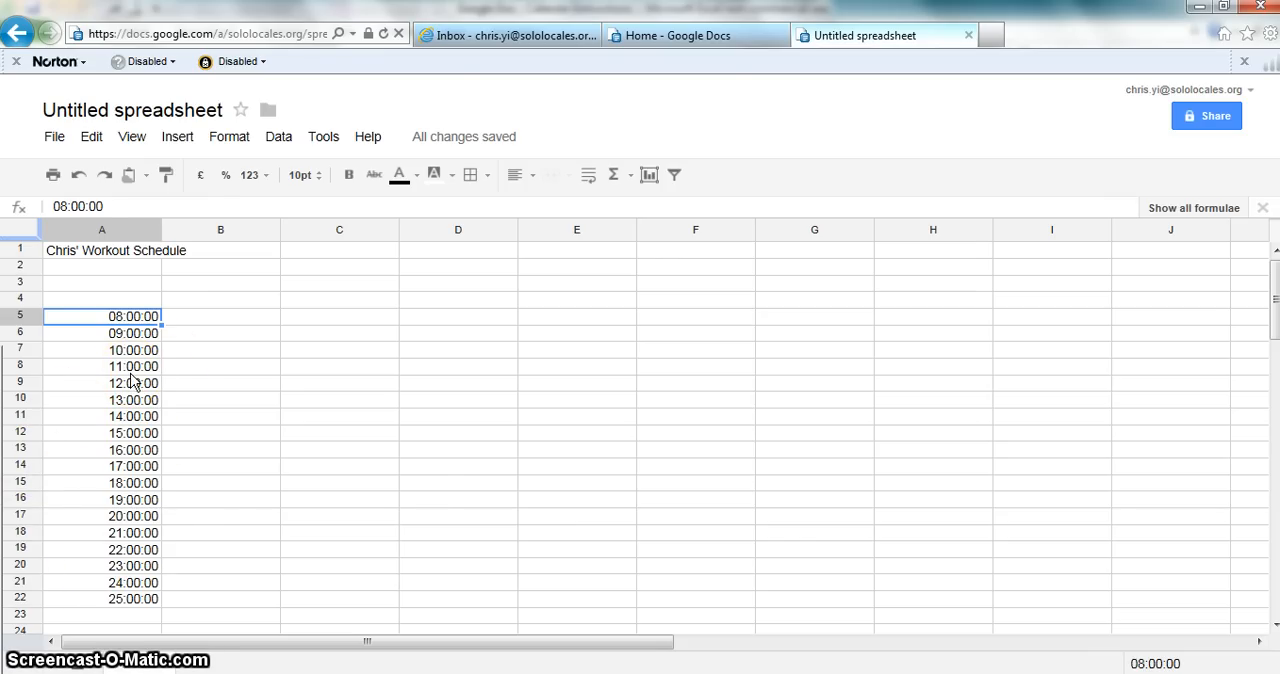
key("ctrl+Down")
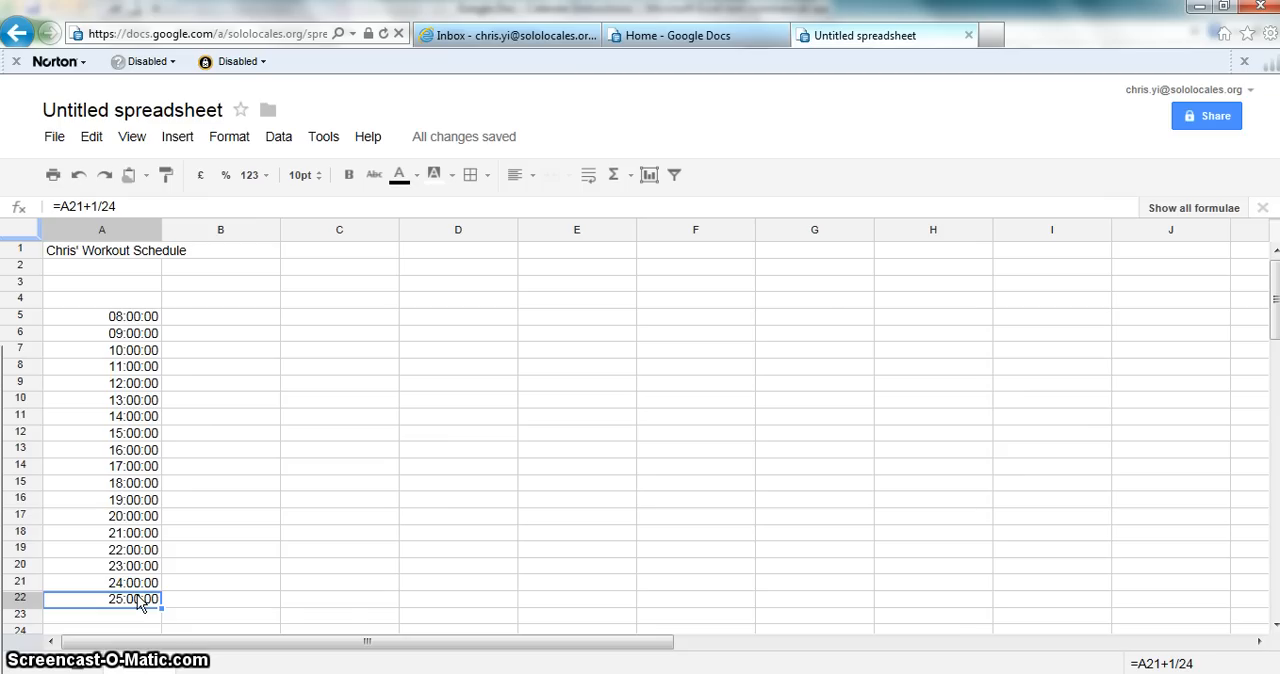
key("ctrl+Up")
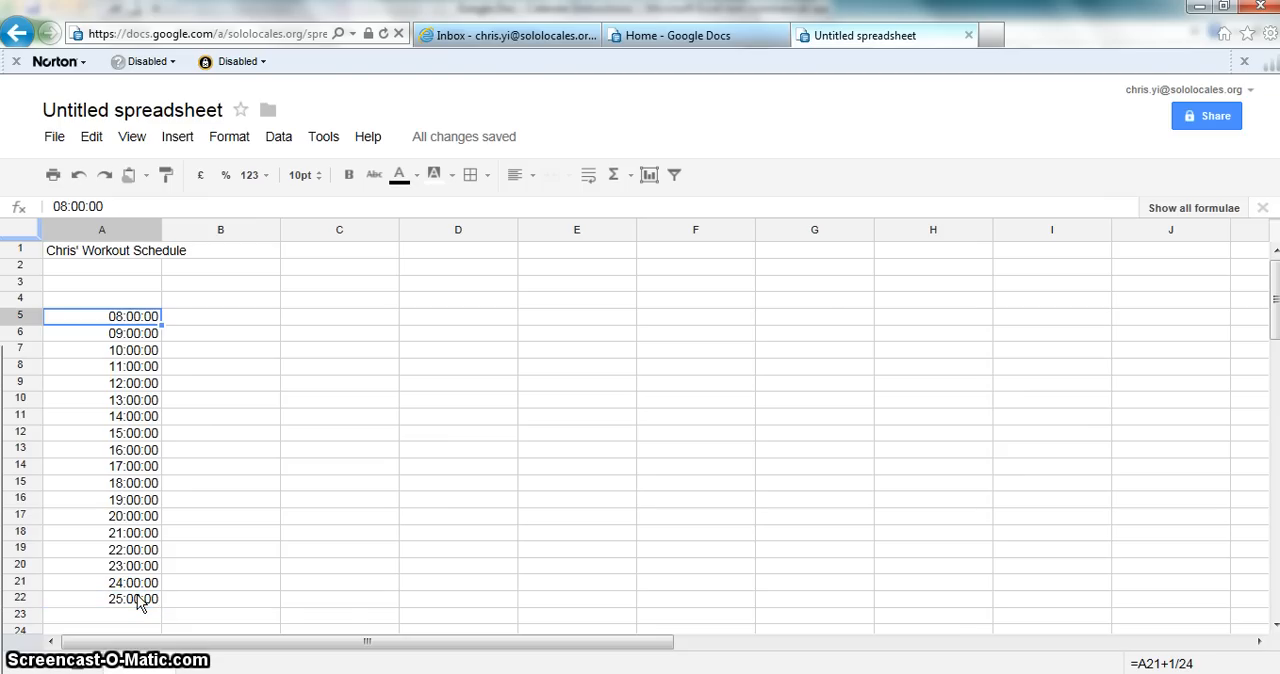
Step: Delete the surplus time slot in cell A22 at the end of the column
left_click(110, 316)
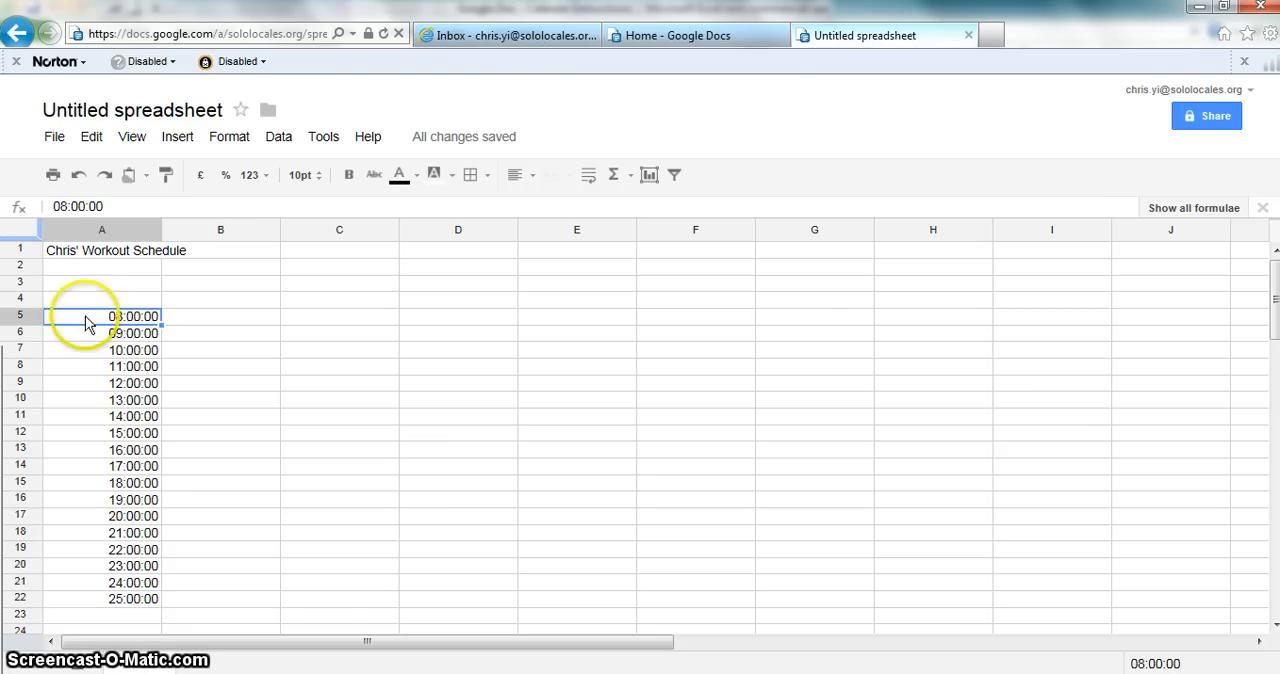
key("ctrl+Down")
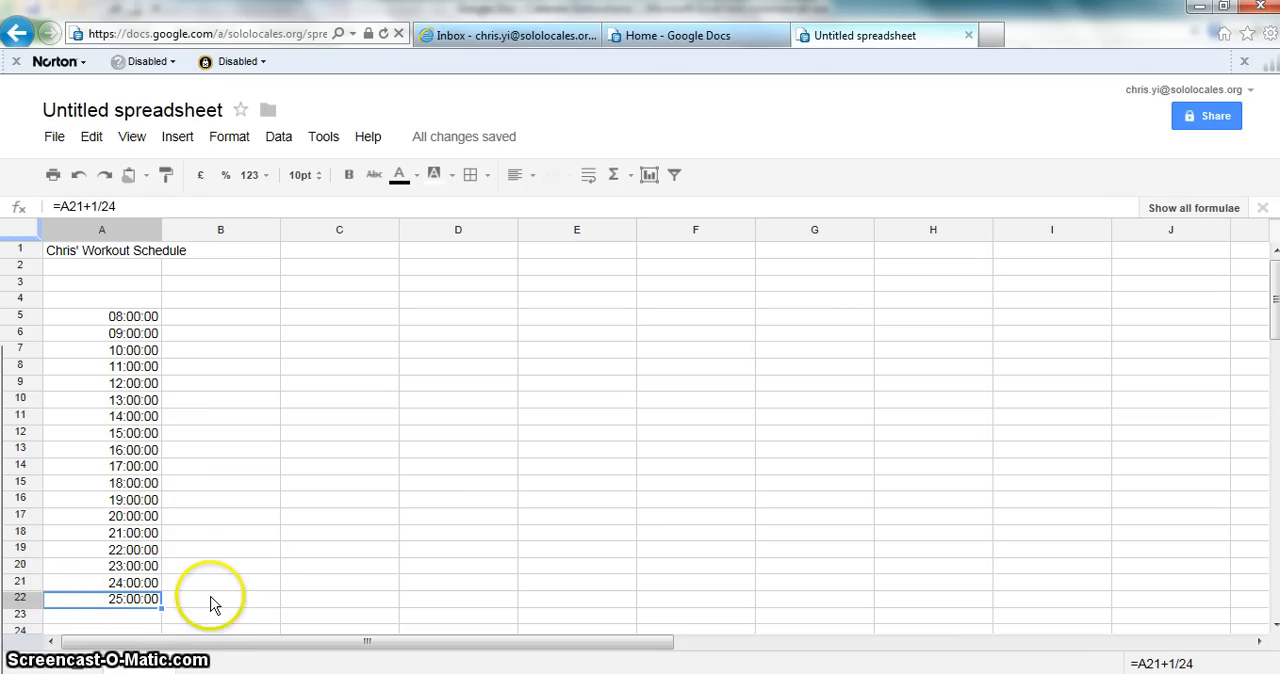
key("Delete")
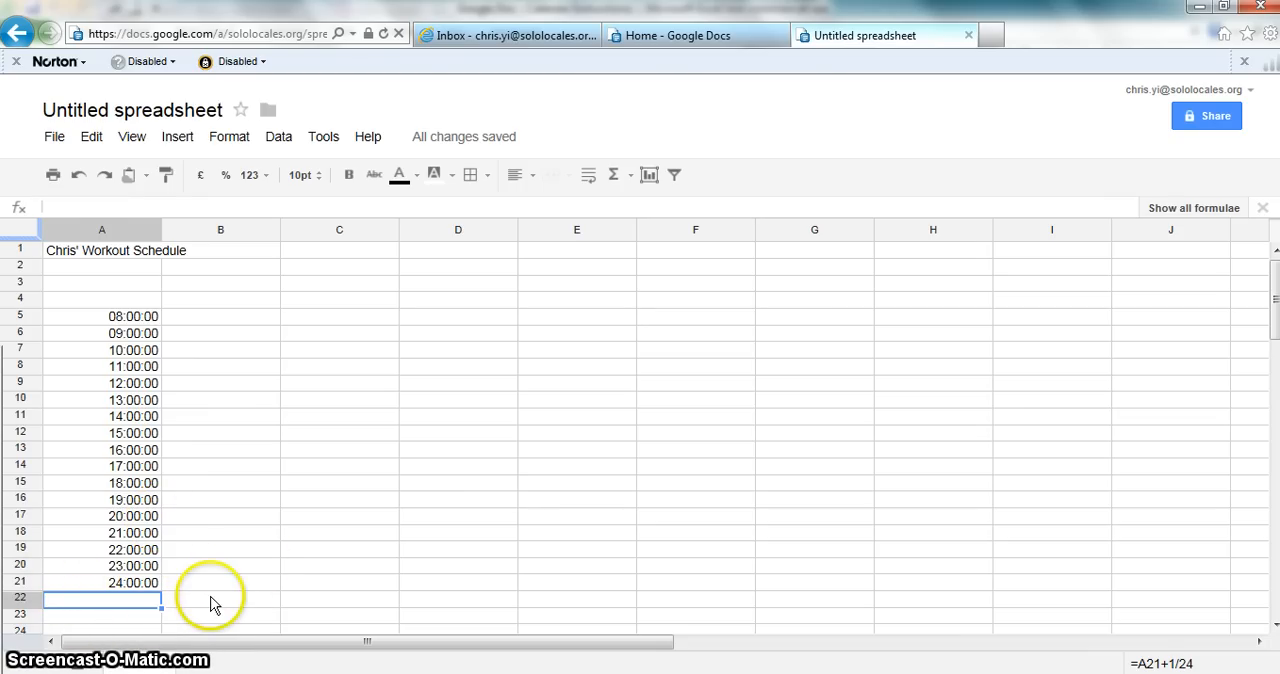
Step: Format the time slots in cells A5 through A21 with the 3:59 PM time format
key("Up")
key("Up")
key("Down")
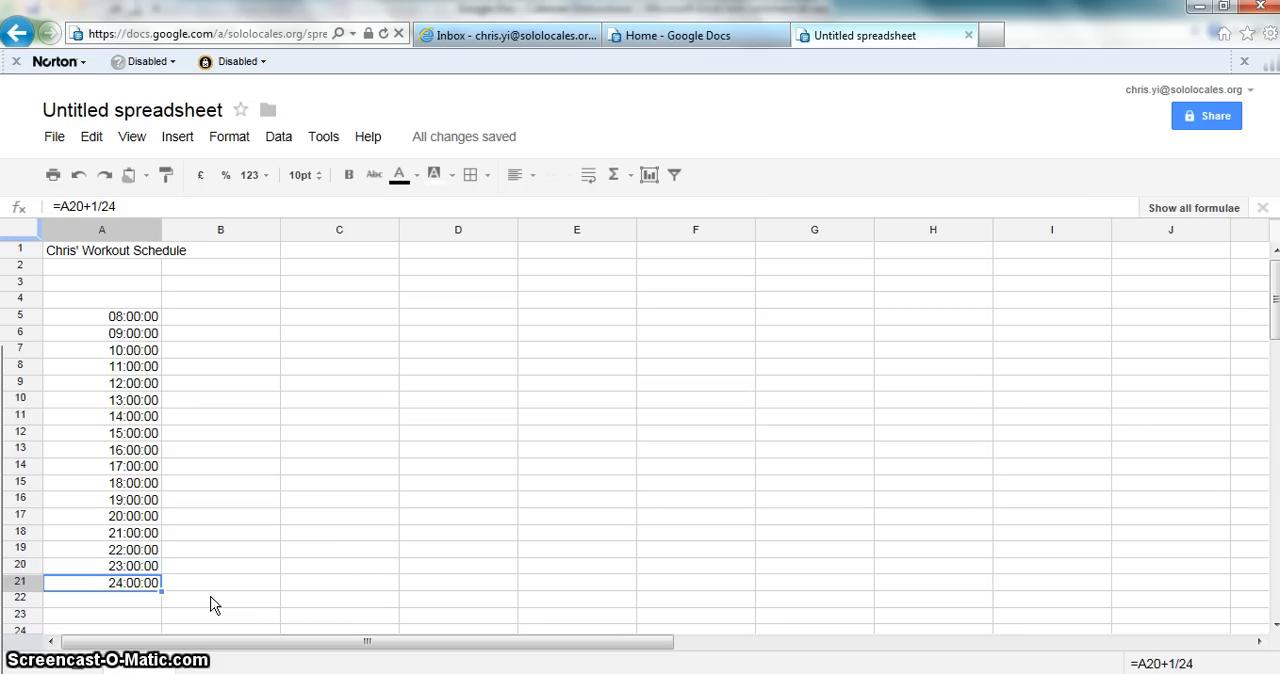
key("ctrl+shift+Up")
key("Right")
key("Left")
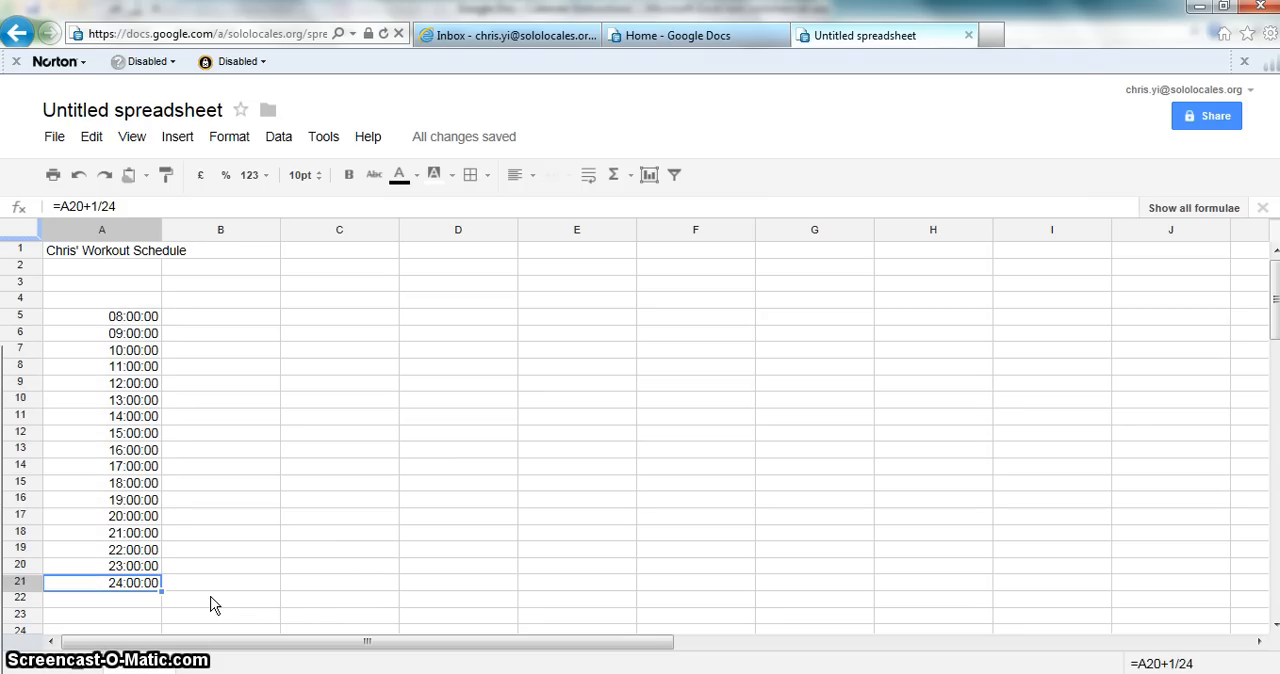
key("ctrl+shift+Up")
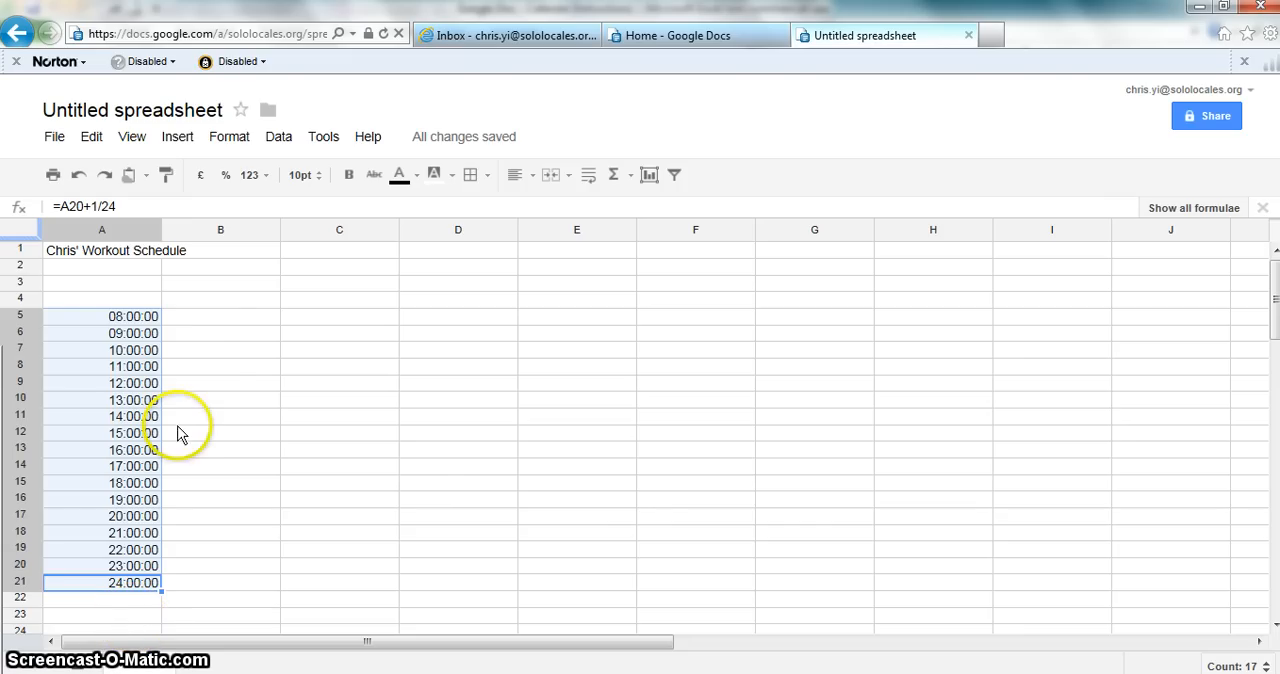
left_click(231, 150)
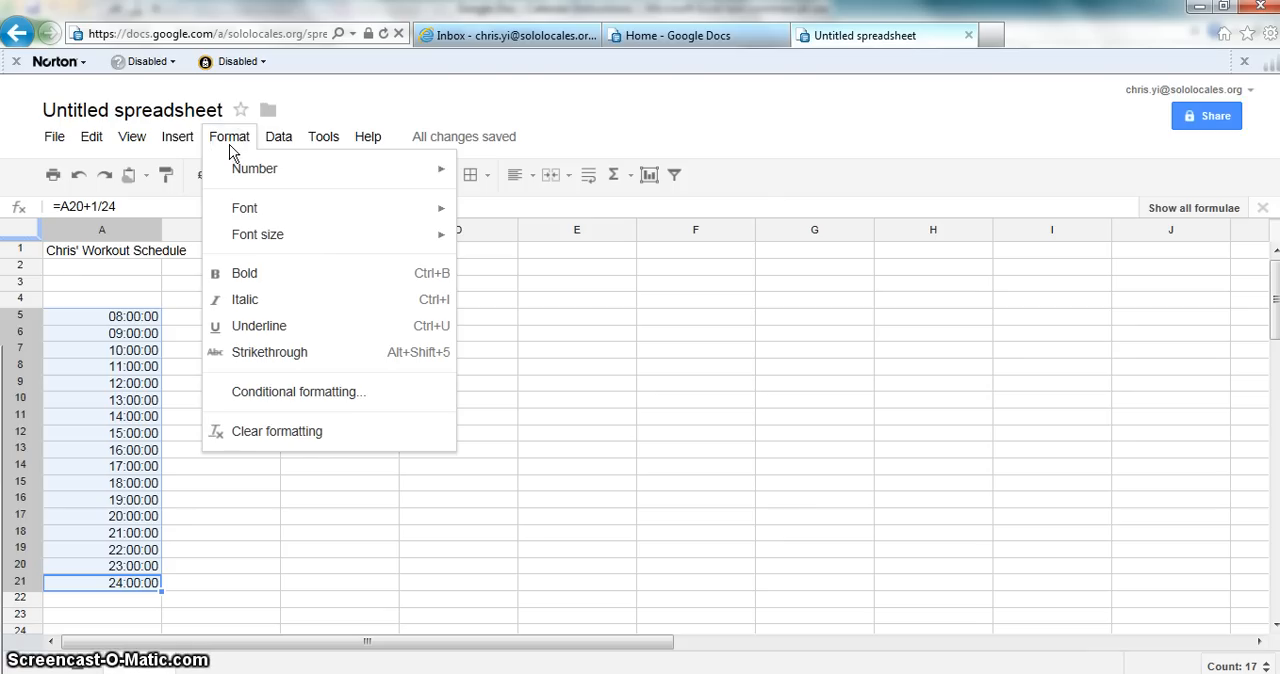
mouse_move(334, 177)
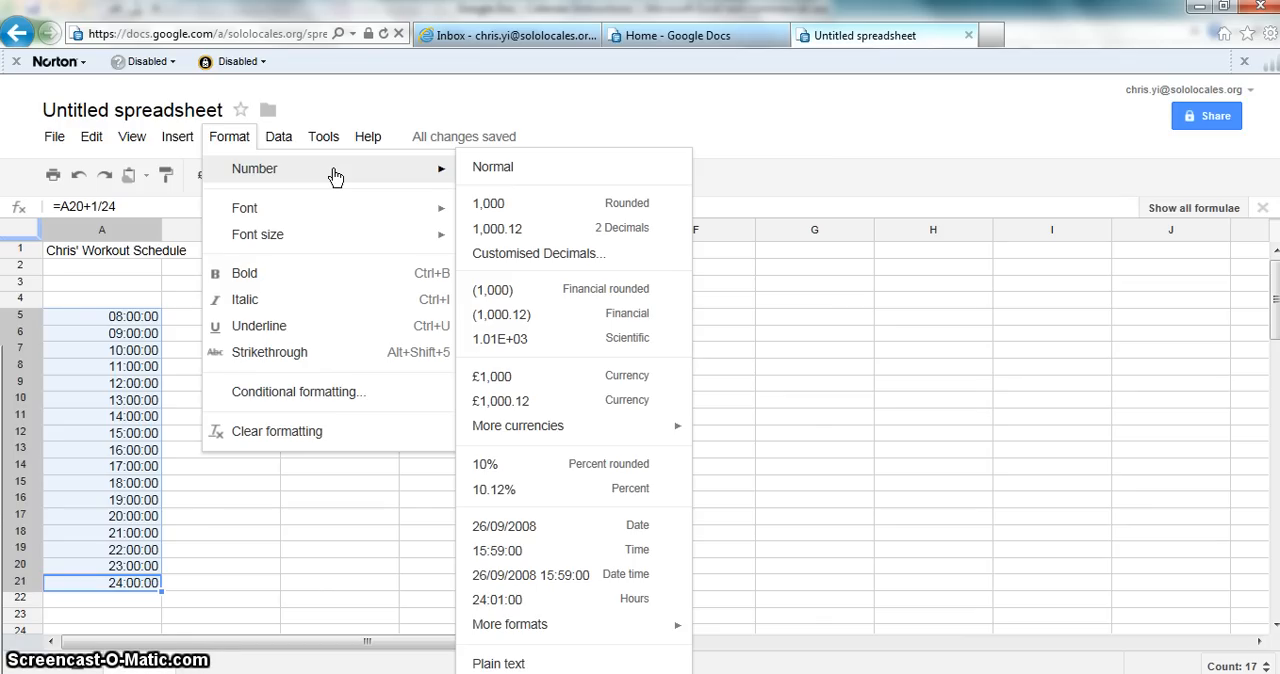
left_click(595, 639)
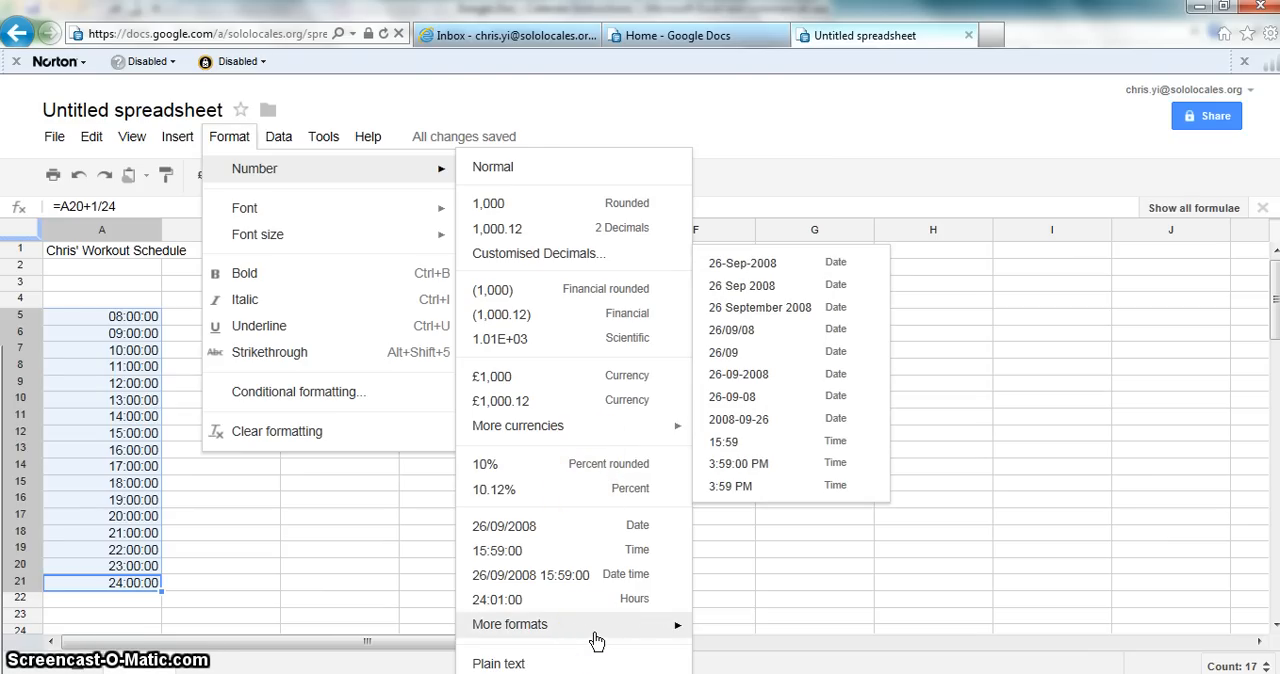
left_click(744, 490)
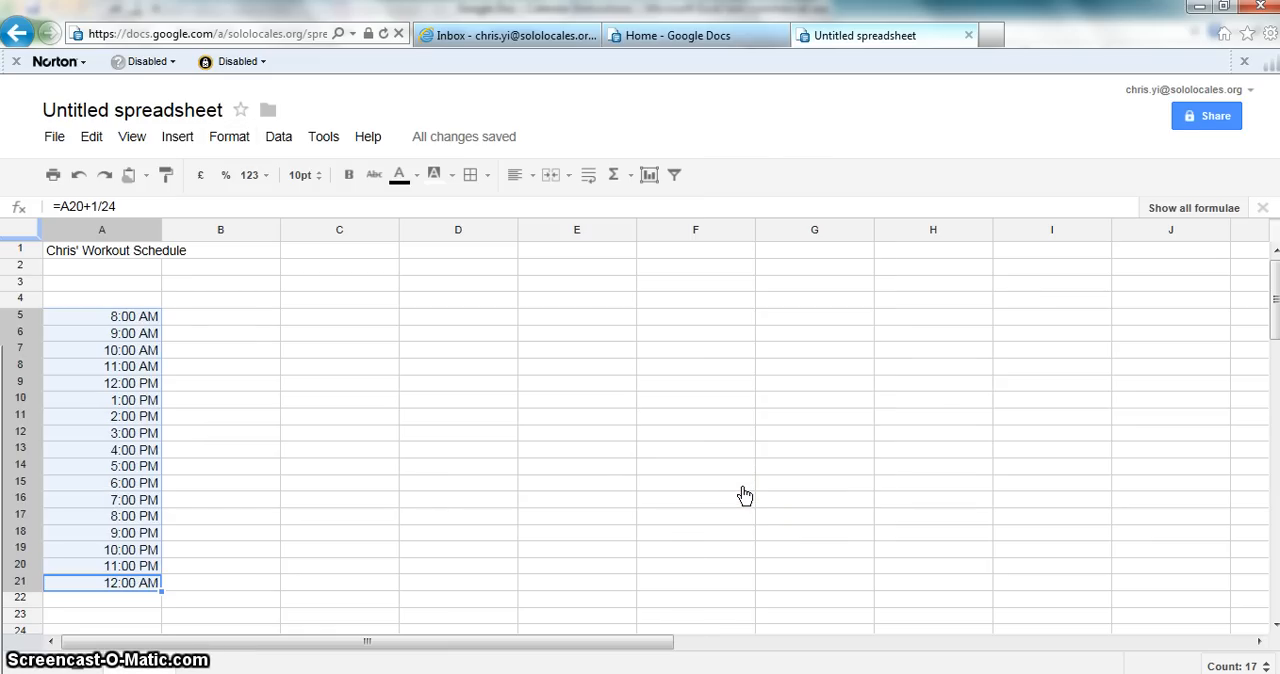
left_click(150, 370)
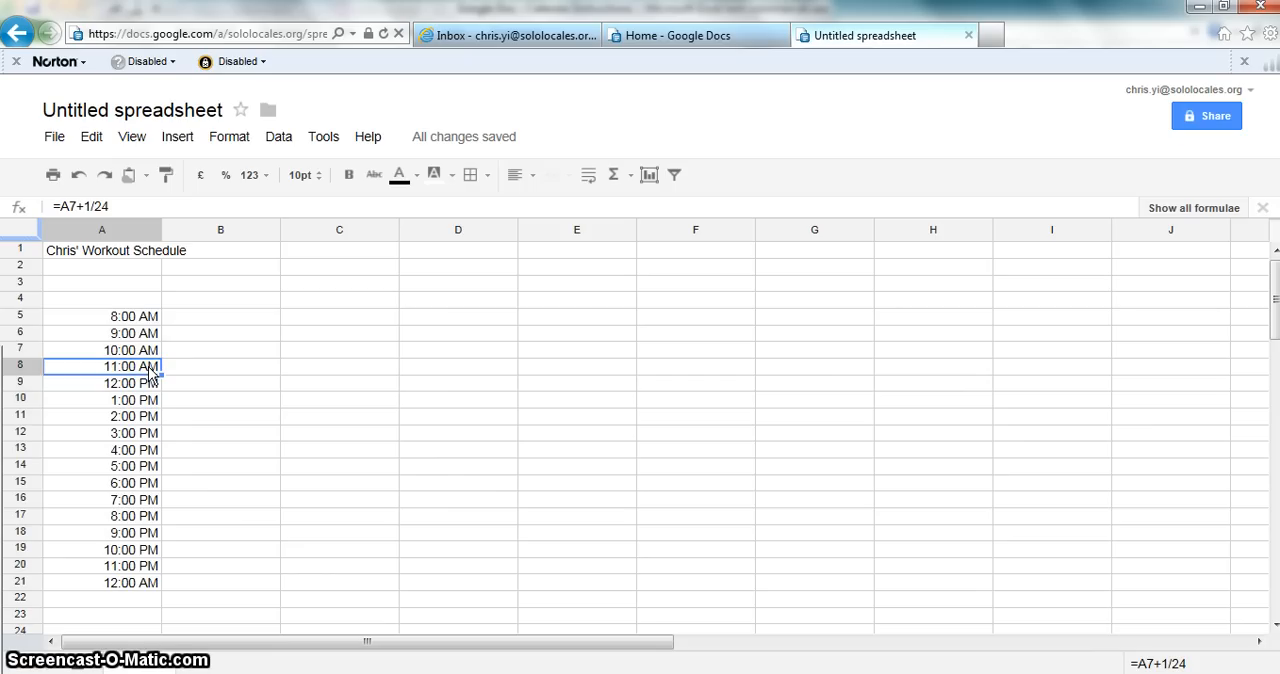
key("ctrl+Up")
key("ctrl+Down")
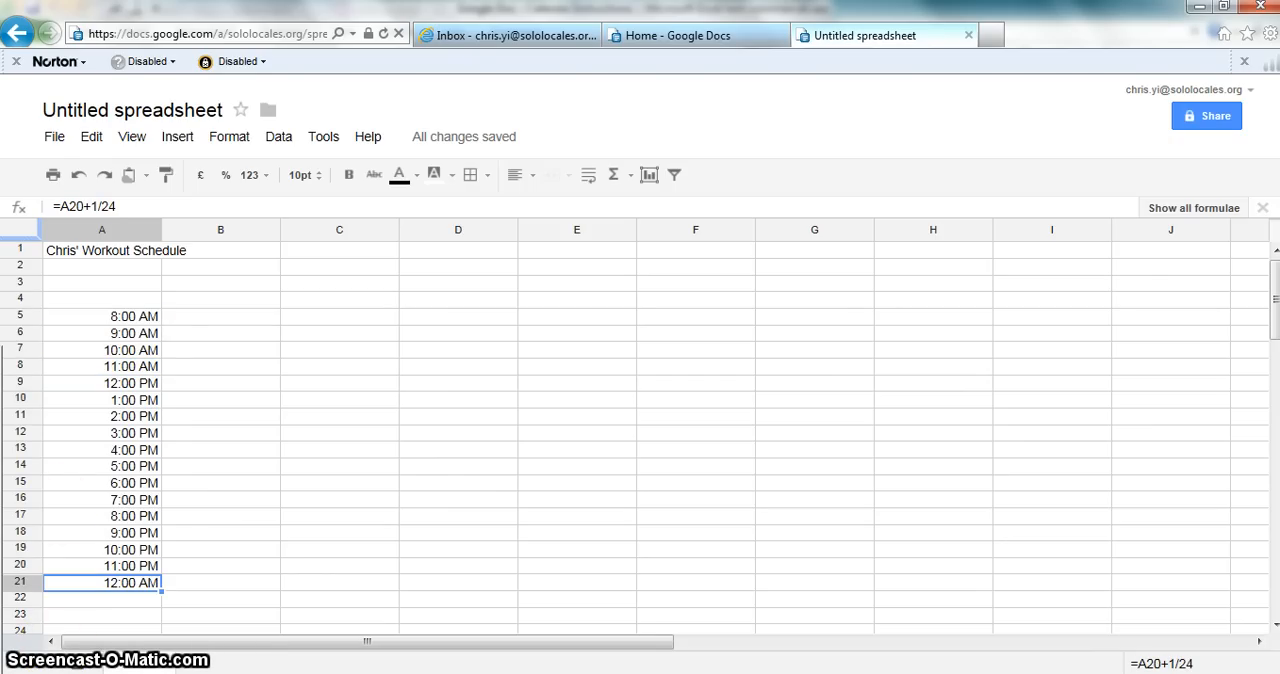
left_click(339, 299)
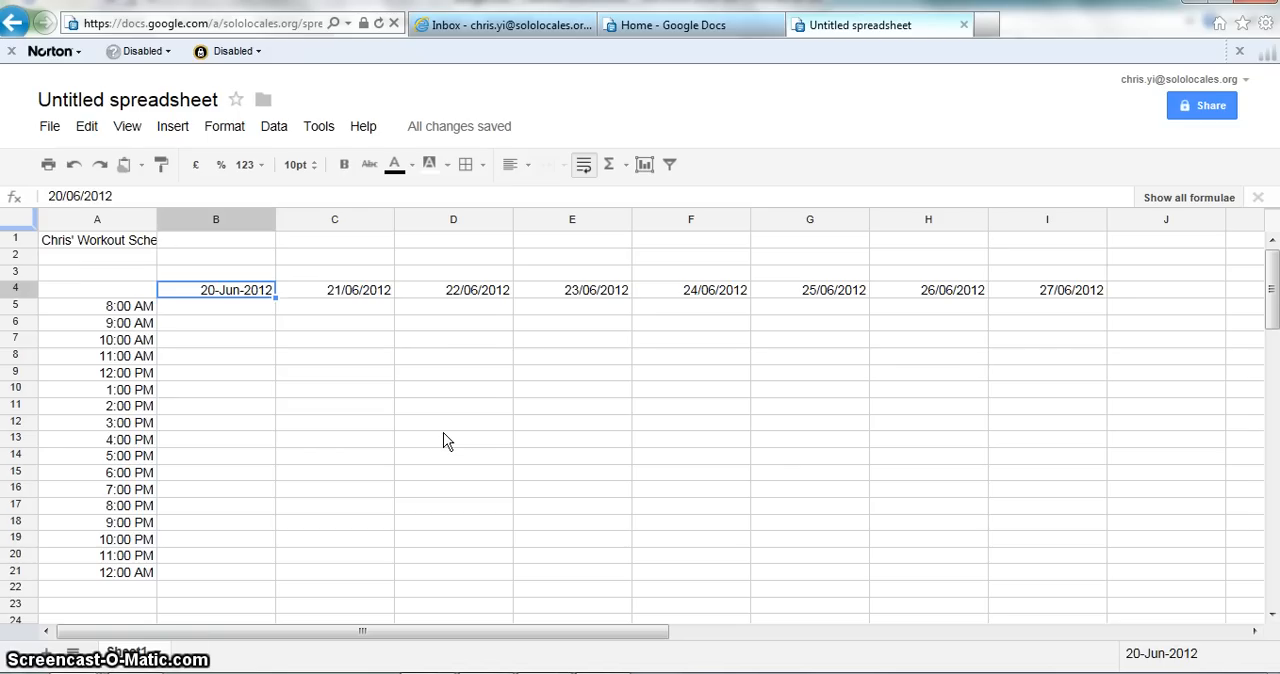
Step: Clear the existing dates from cells B4 through I4
key("Down")
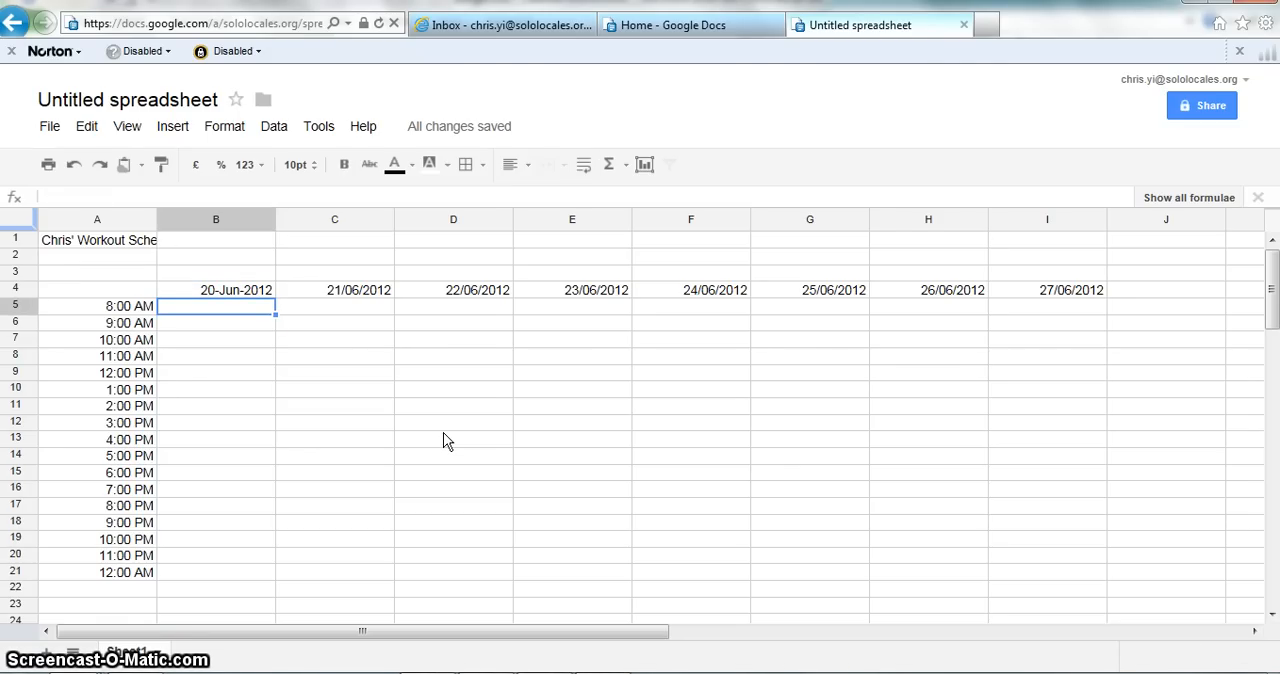
key("Up")
key("ctrl+shift+Right")
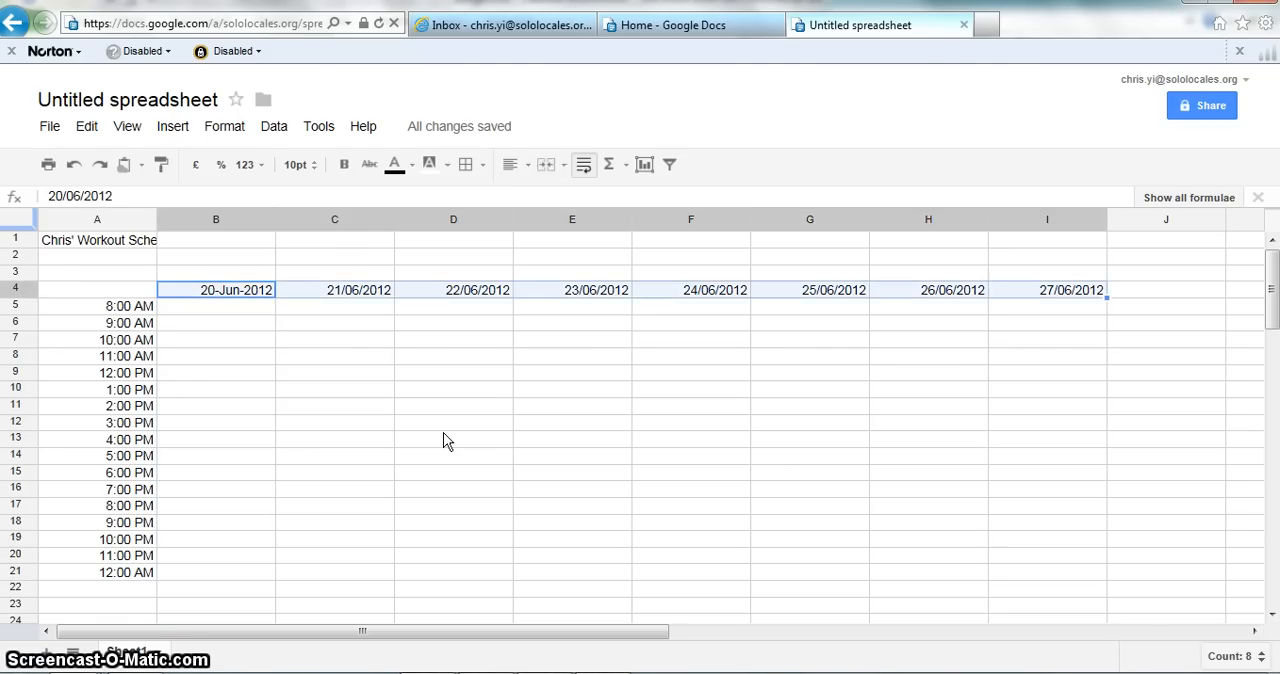
key("Delete")
key("Left")
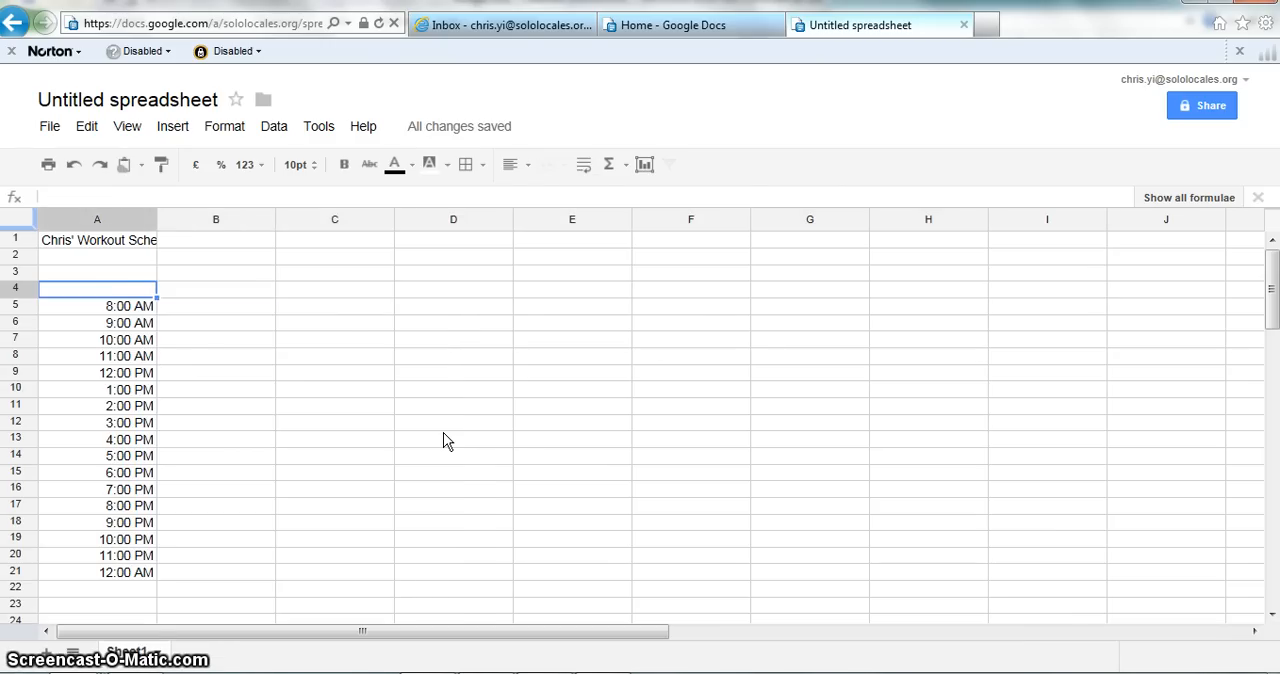
Step: Enter July 1, 2012 in cell B4 as the first date of the schedule
key("Right")
key("Right")
key("Left")
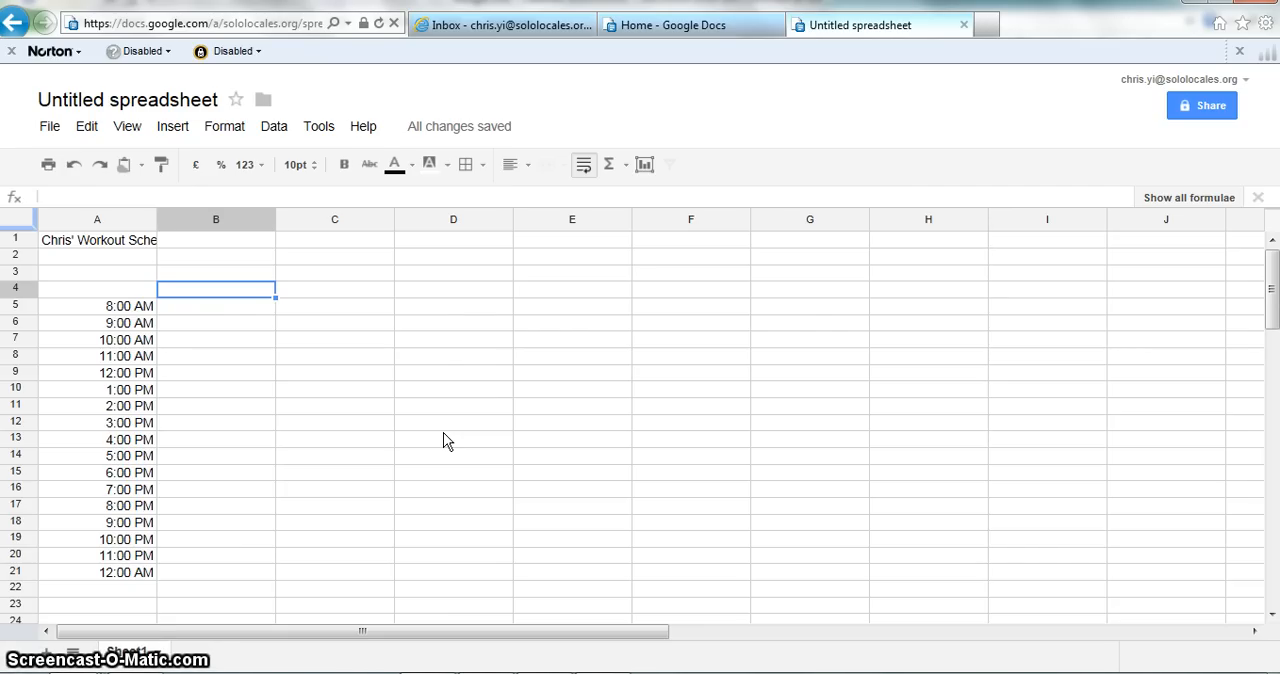
type("Ju")
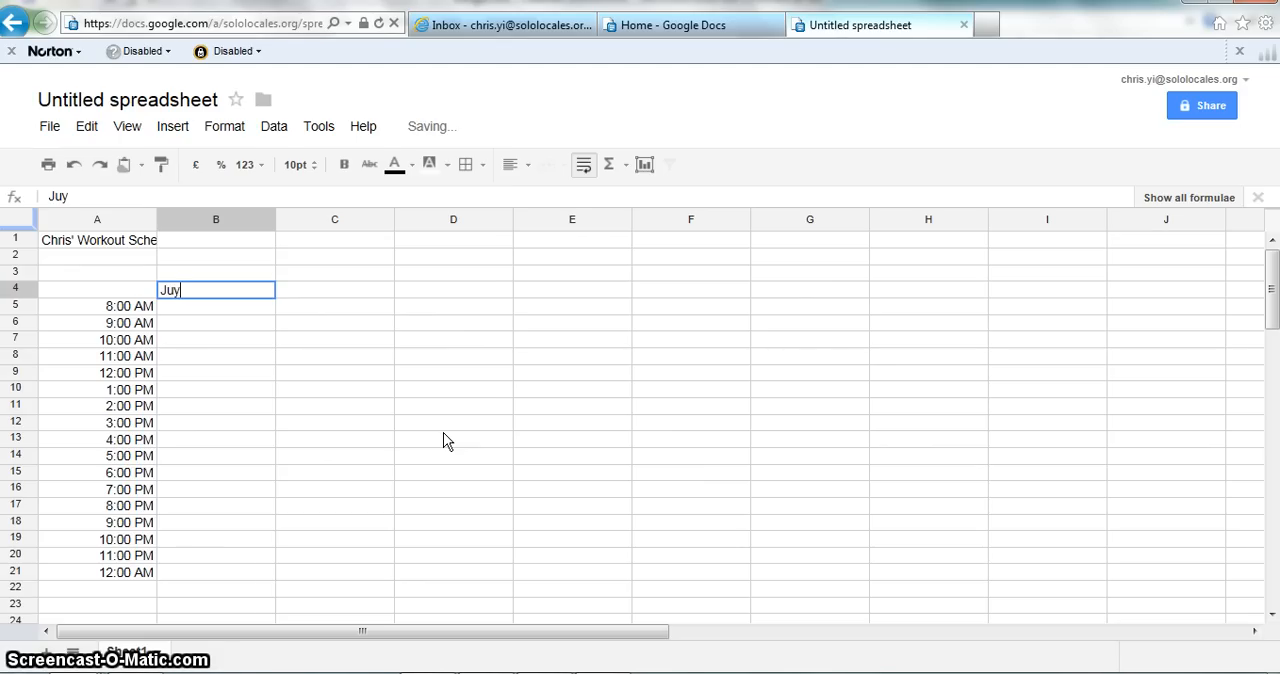
type("ly 1, 2012")
key("Return")
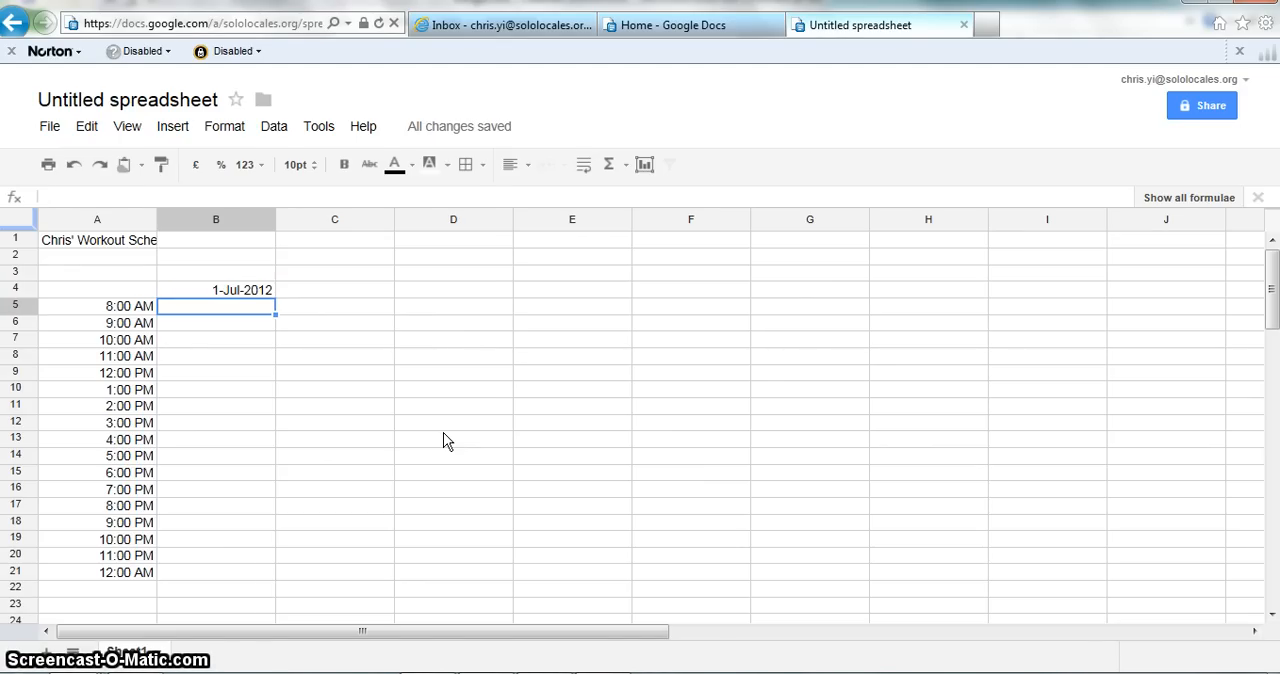
key("Up")
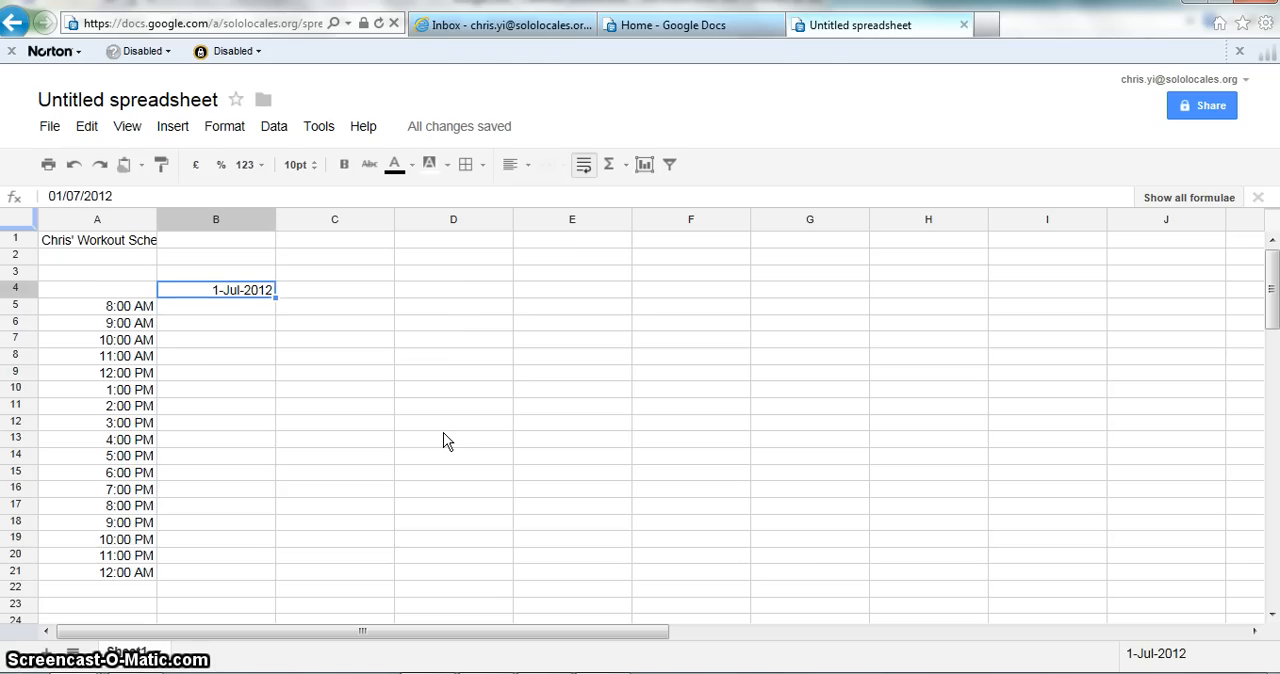
Step: Enter the formula =B4+1 in cell C4 to make the second date one day after the first
key("Right")
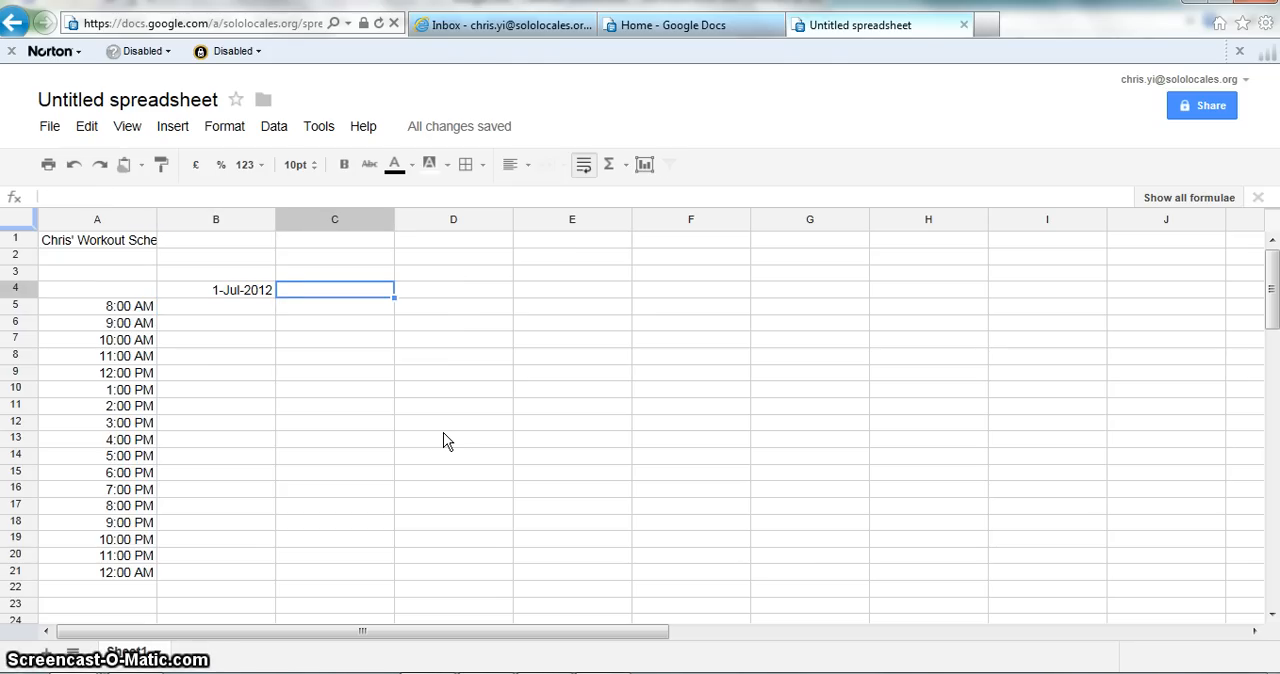
type("=B4")
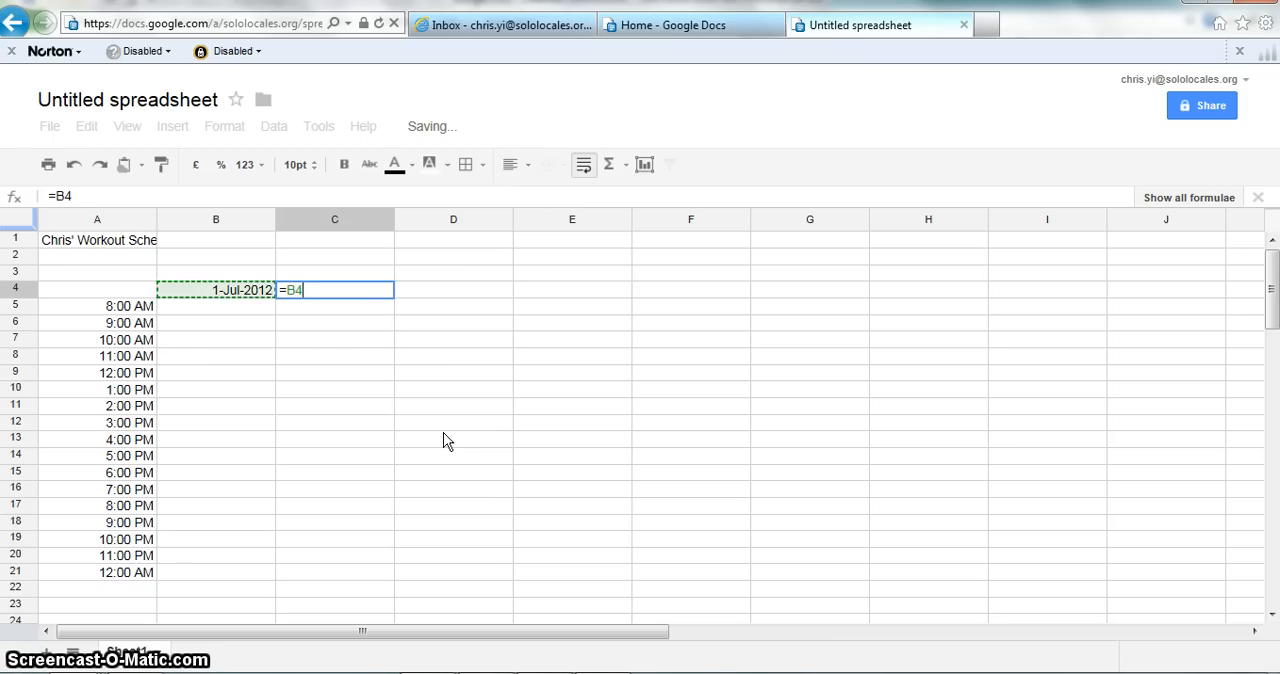
type("+1")
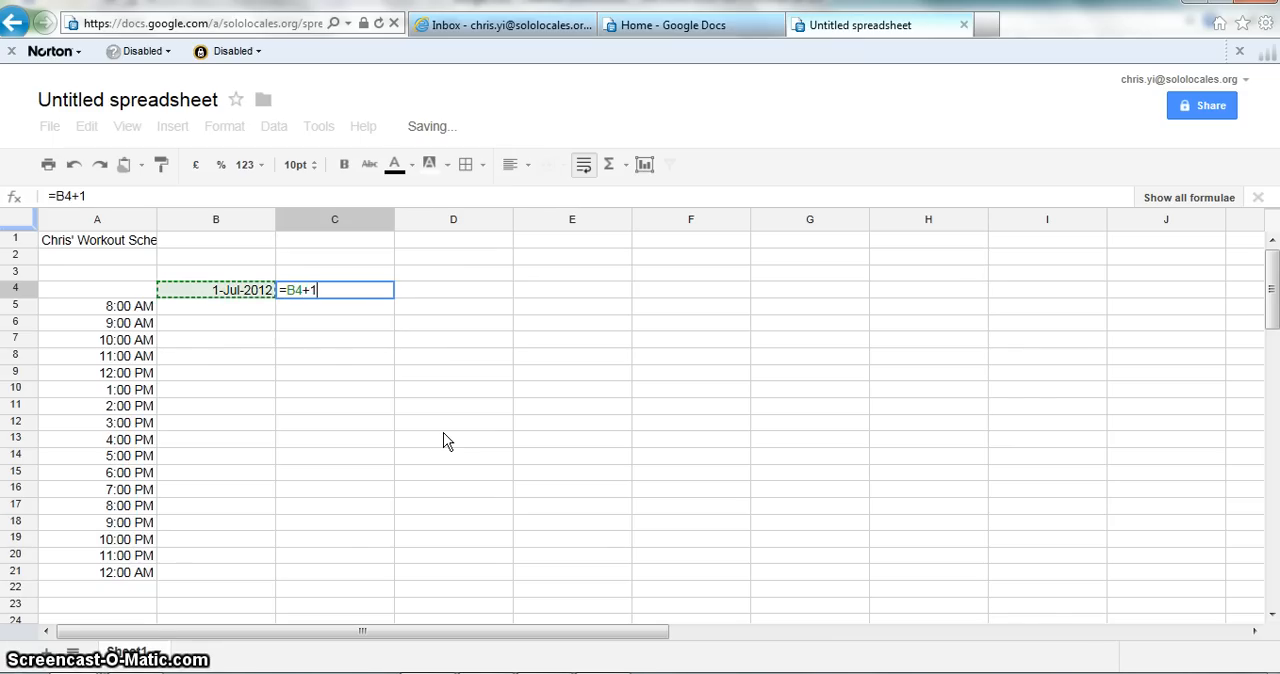
key("Return")
key("Up")
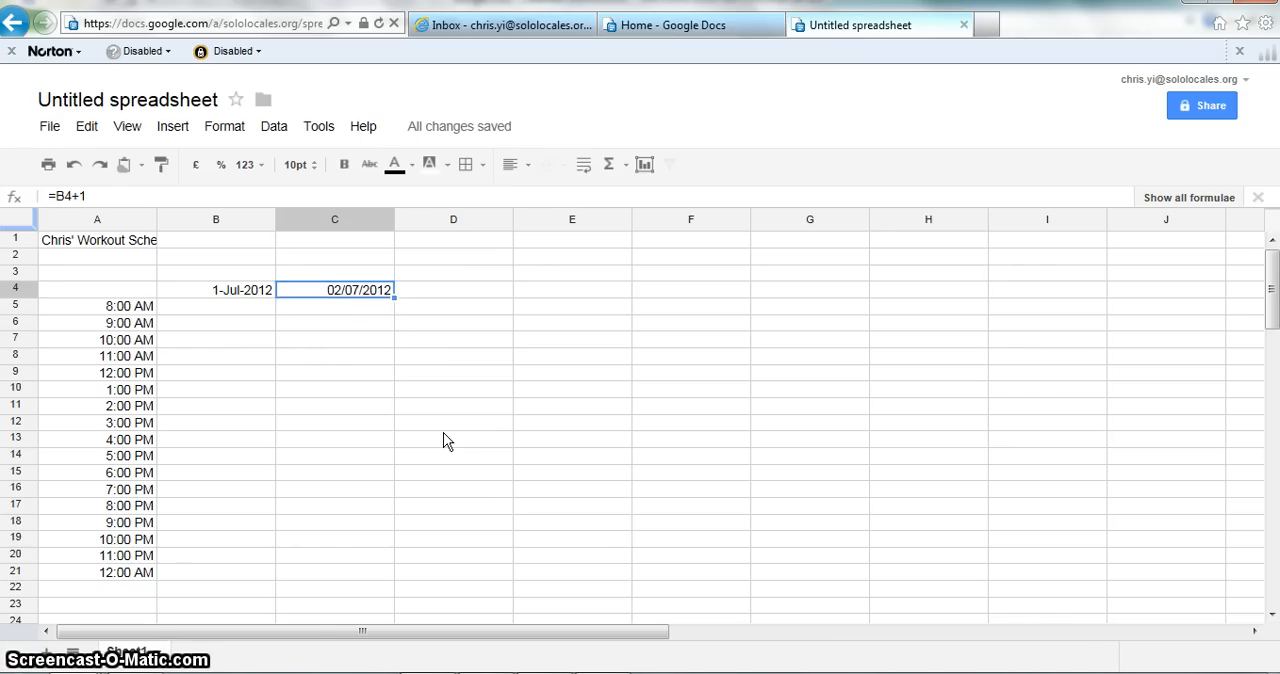
Step: Compare the starting date in cell B4 with the one-day increment formula in cell C4
key("Left")
key("Left")
key("Right")
key("Right")
key("Left")
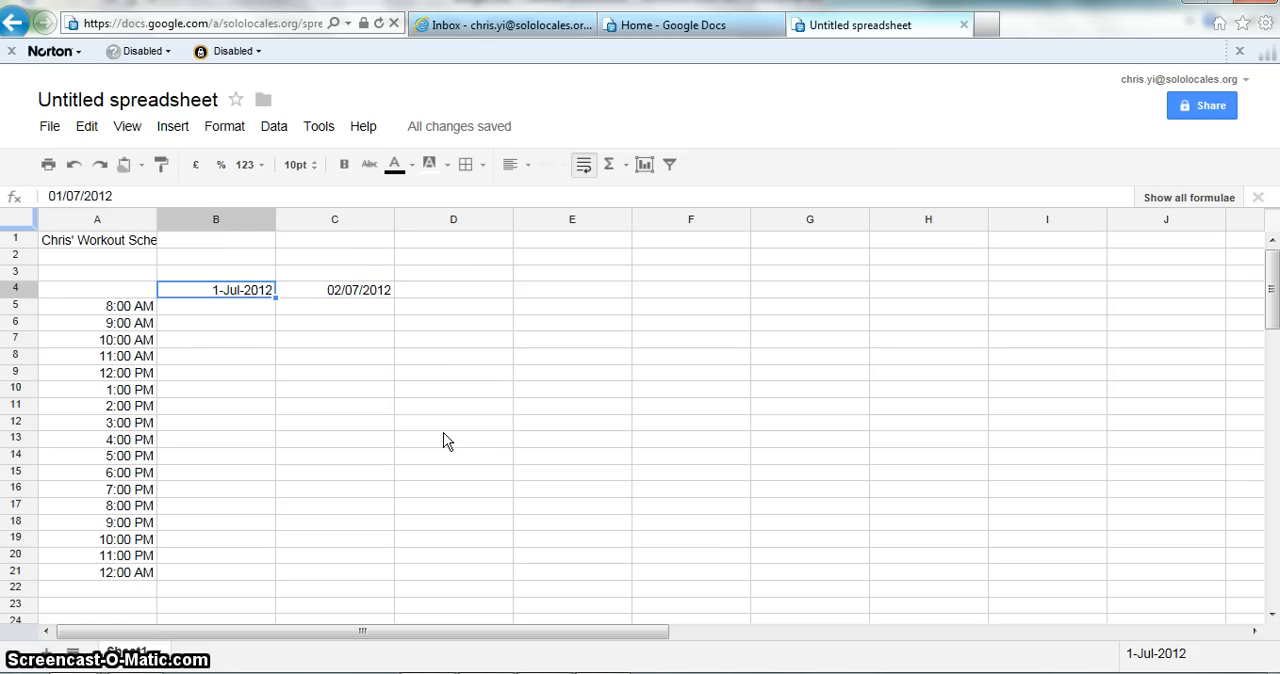
key("Right")
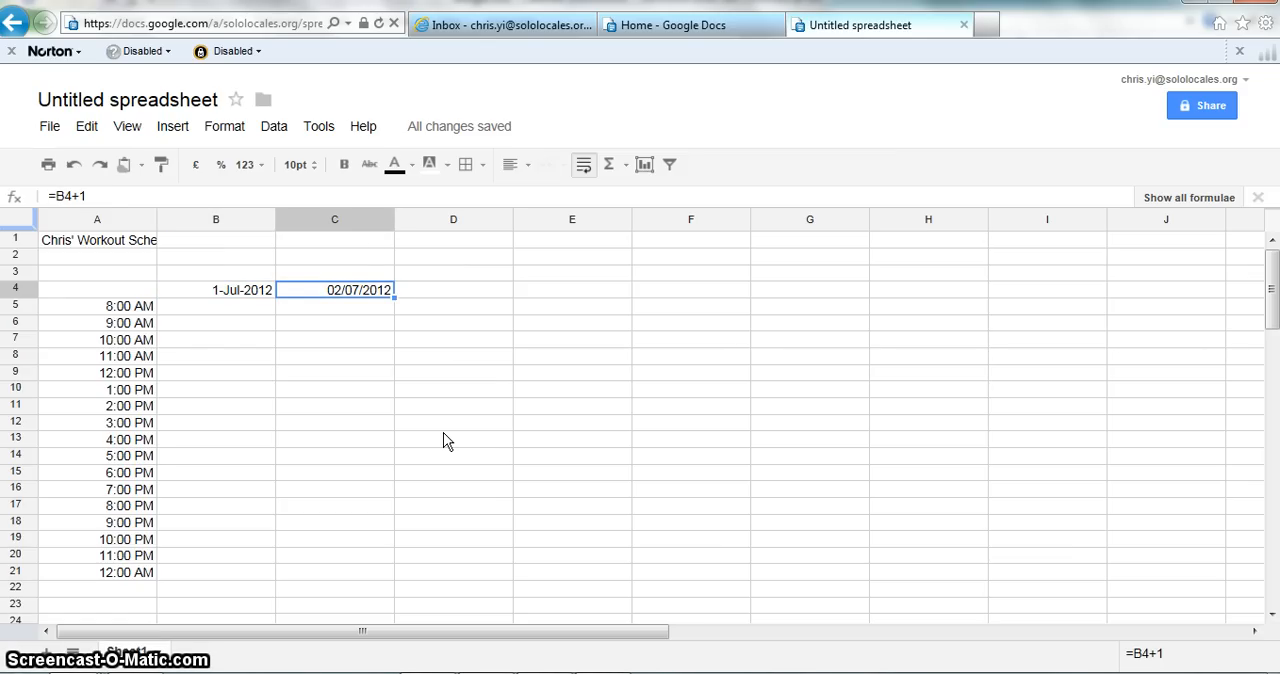
key("Left")
key("Right")
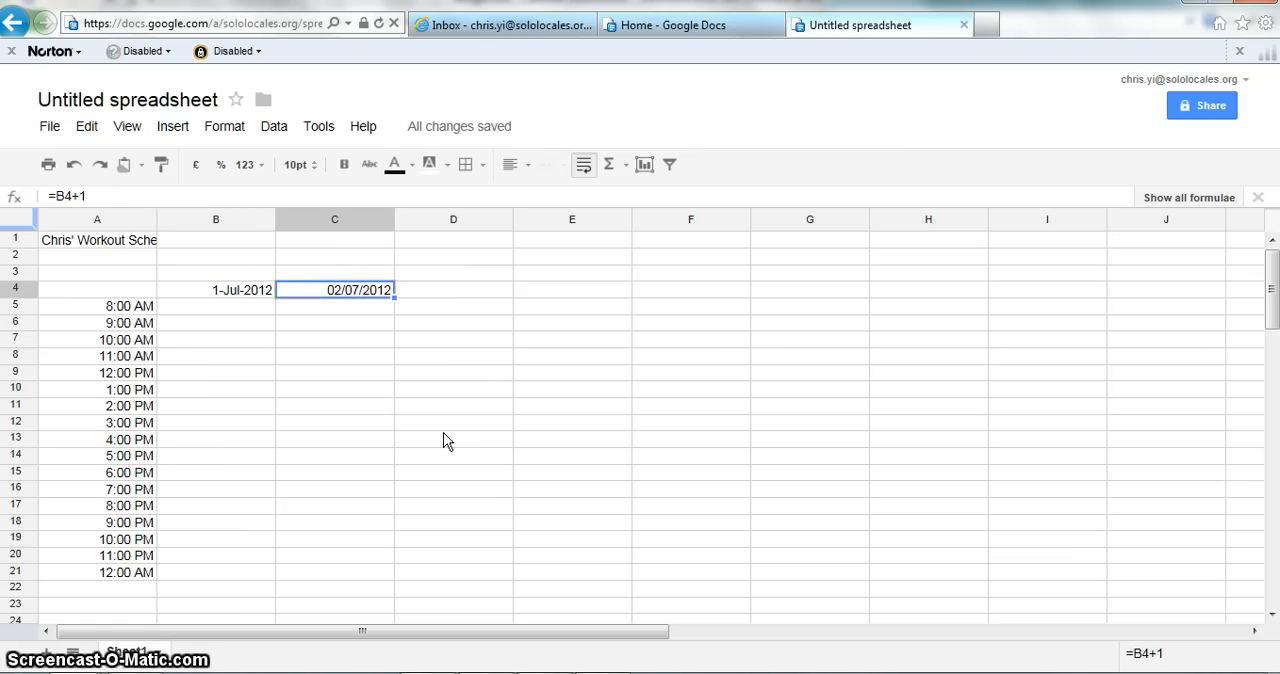
Step: Fill the one-day increment formula from cell C4 across row 4 through column T
key("shift+Right")
key("shift+Right")
key("shift+Right")
key("shift+Right")
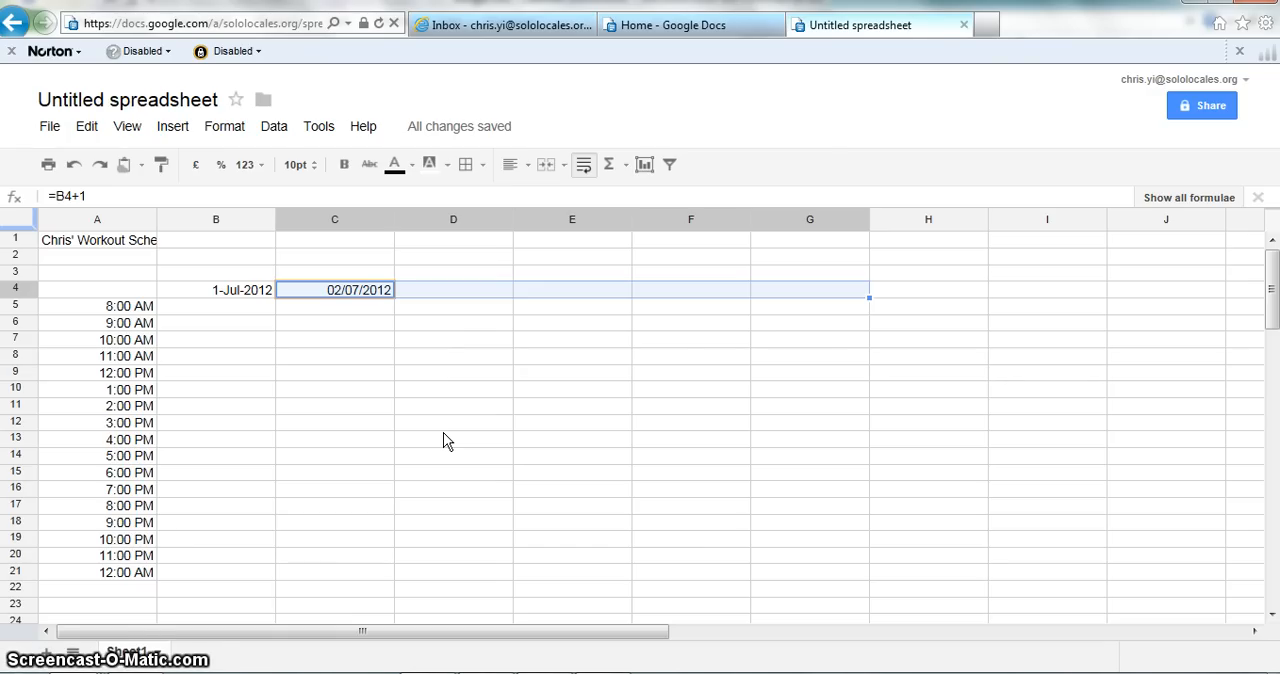
key("ctrl+shift+Right")
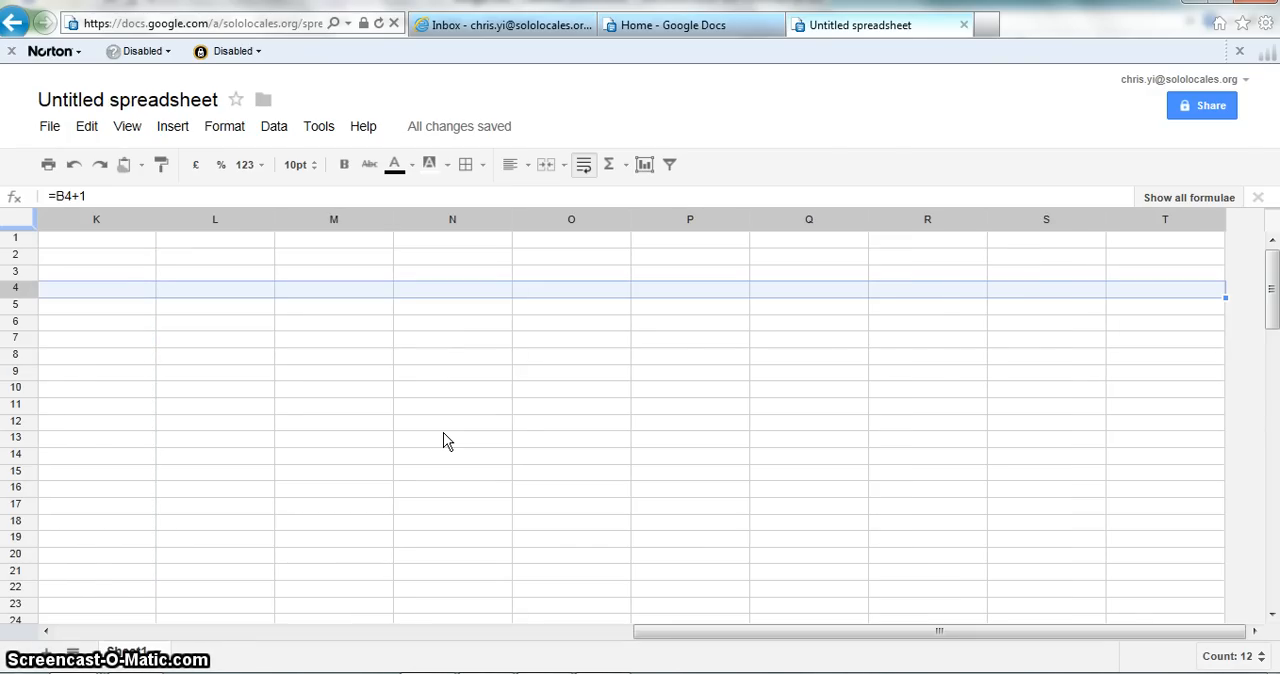
key("ctrl+r")
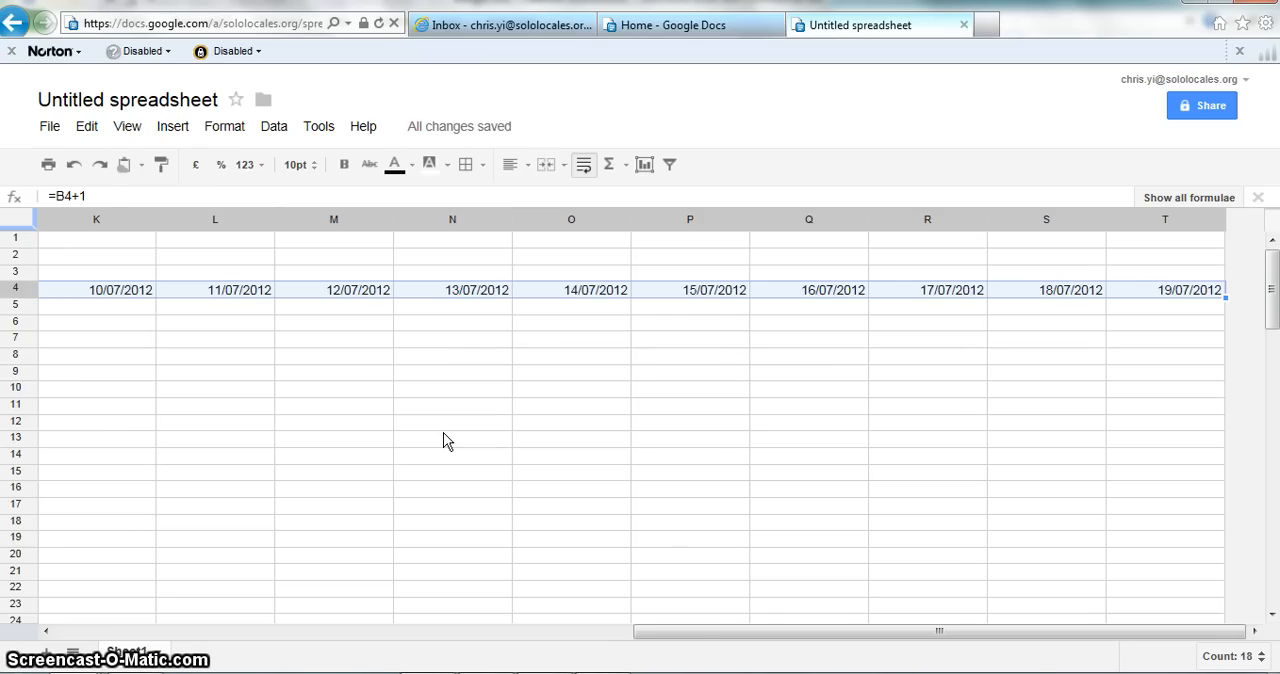
Step: Format the dates in cells B4 through T4 with the 26-Sep-2008 date style
key("ctrl+shift+Left")
key("Left")
key("Right")
key("Left")
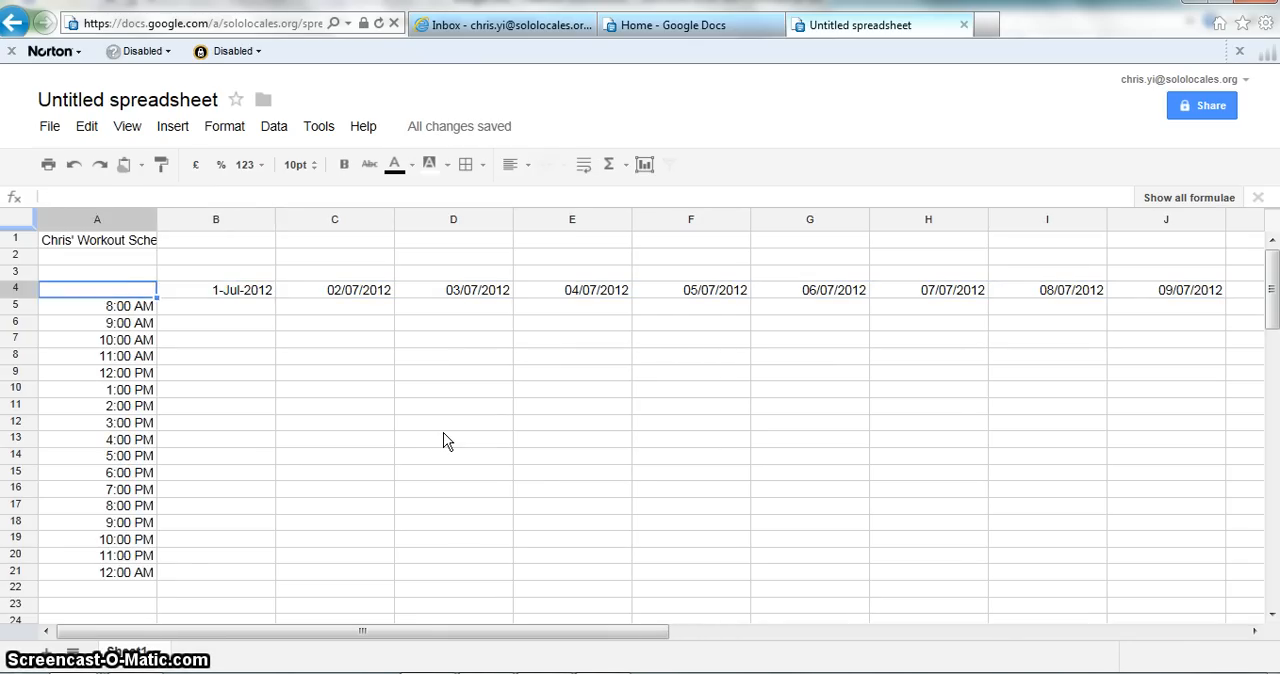
key("Right")
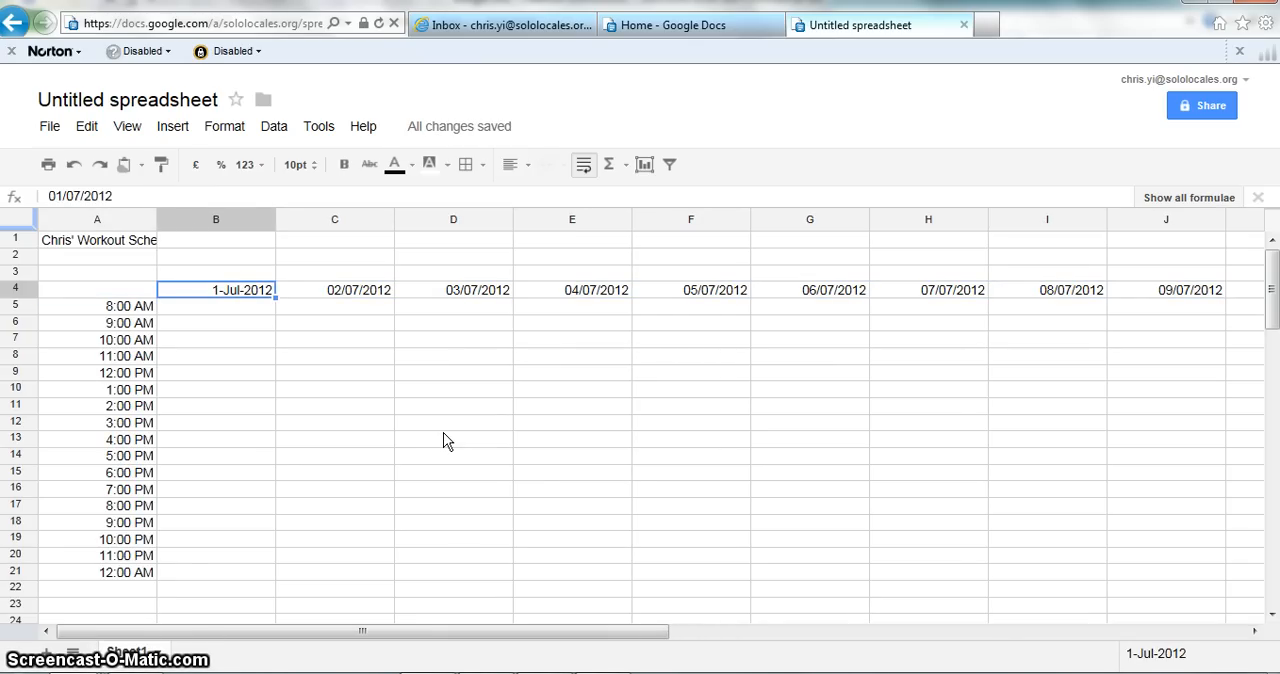
key("ctrl+shift+Right")
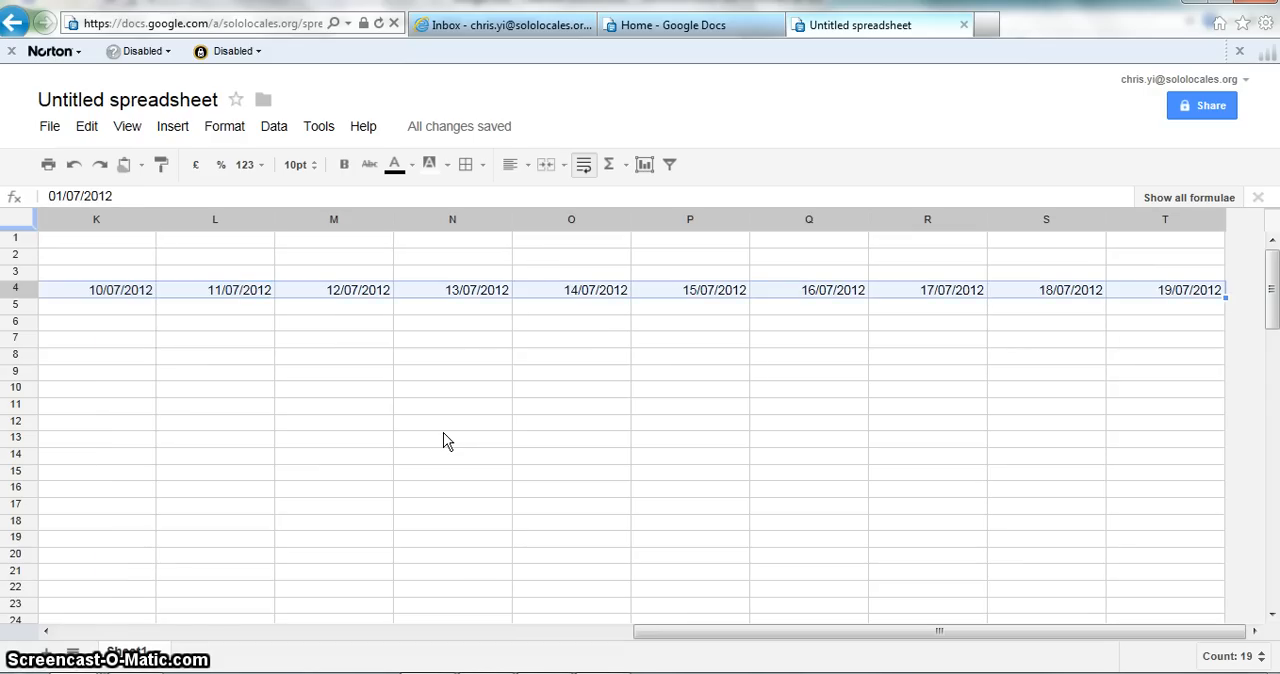
left_click(230, 130)
mouse_move(255, 160)
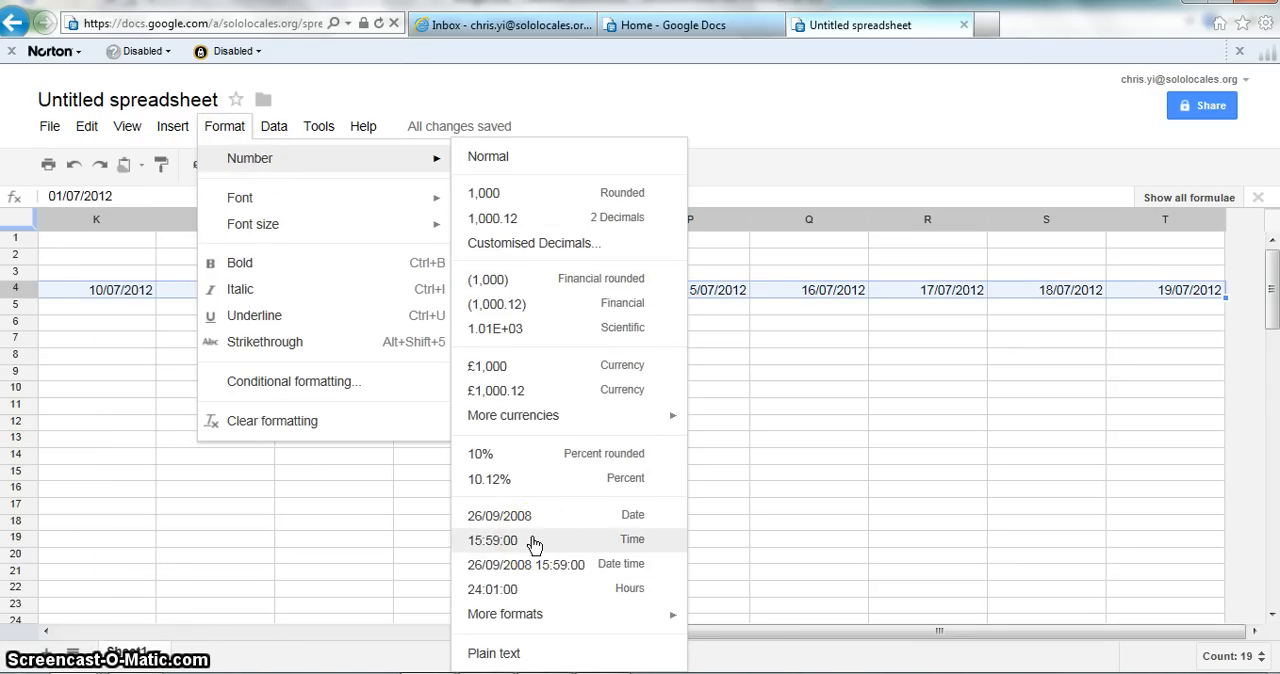
left_click(537, 614)
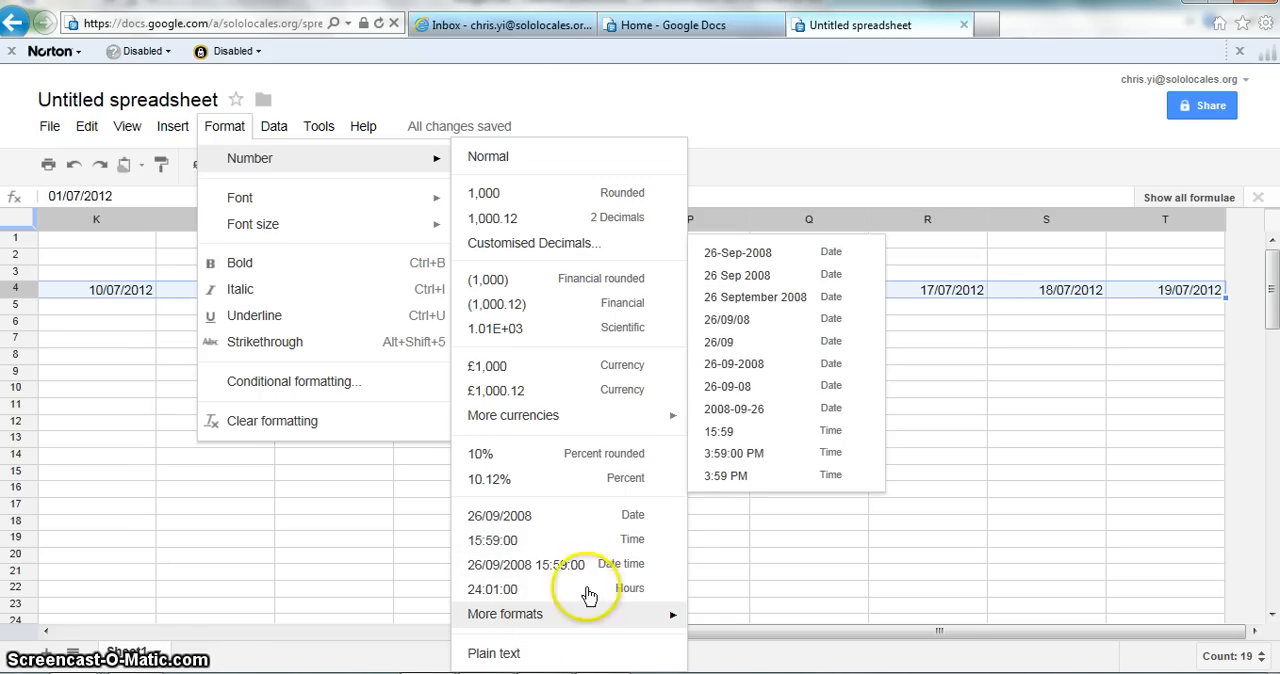
left_click(744, 258)
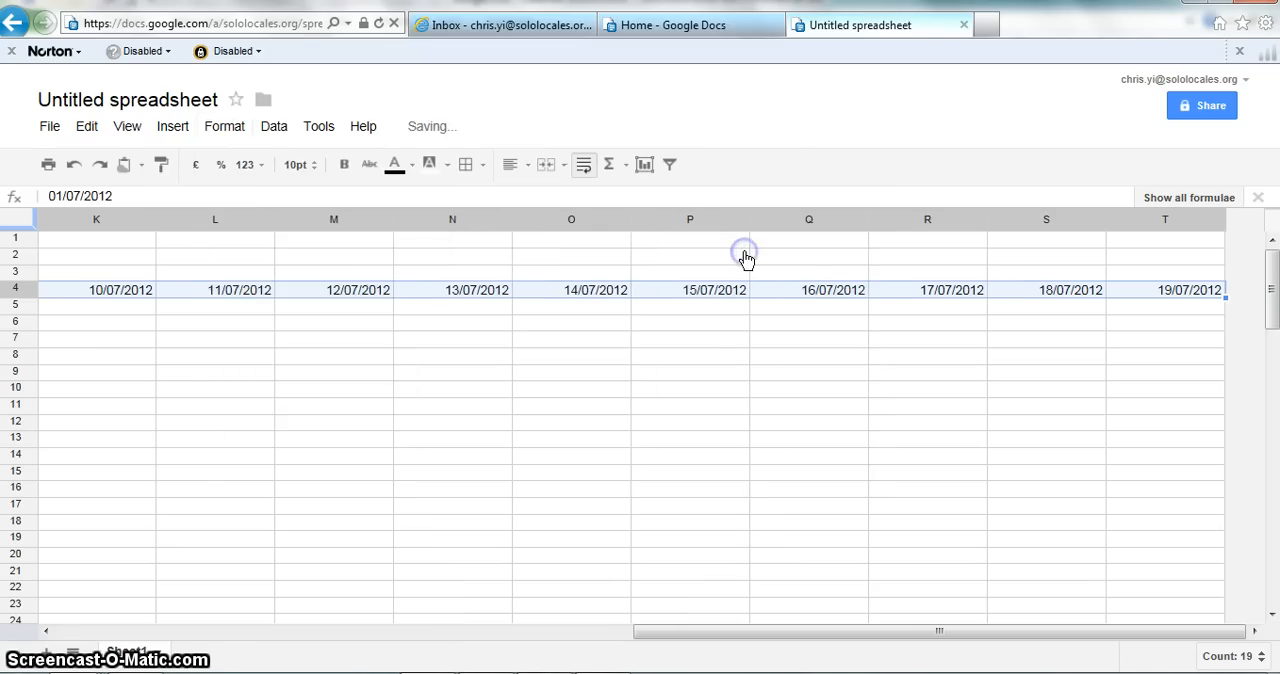
Step: Review the formatted dates and their formulas along row 4, from column P to T and back at column B
left_click(685, 334)
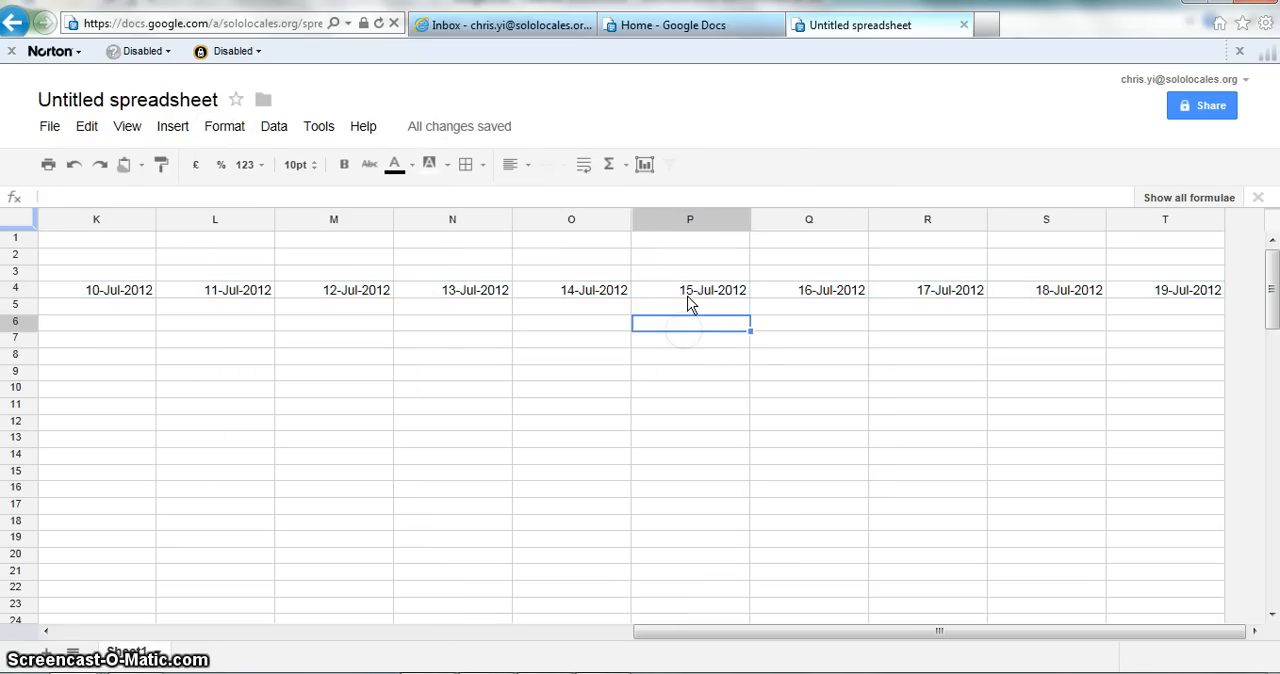
left_click(688, 293)
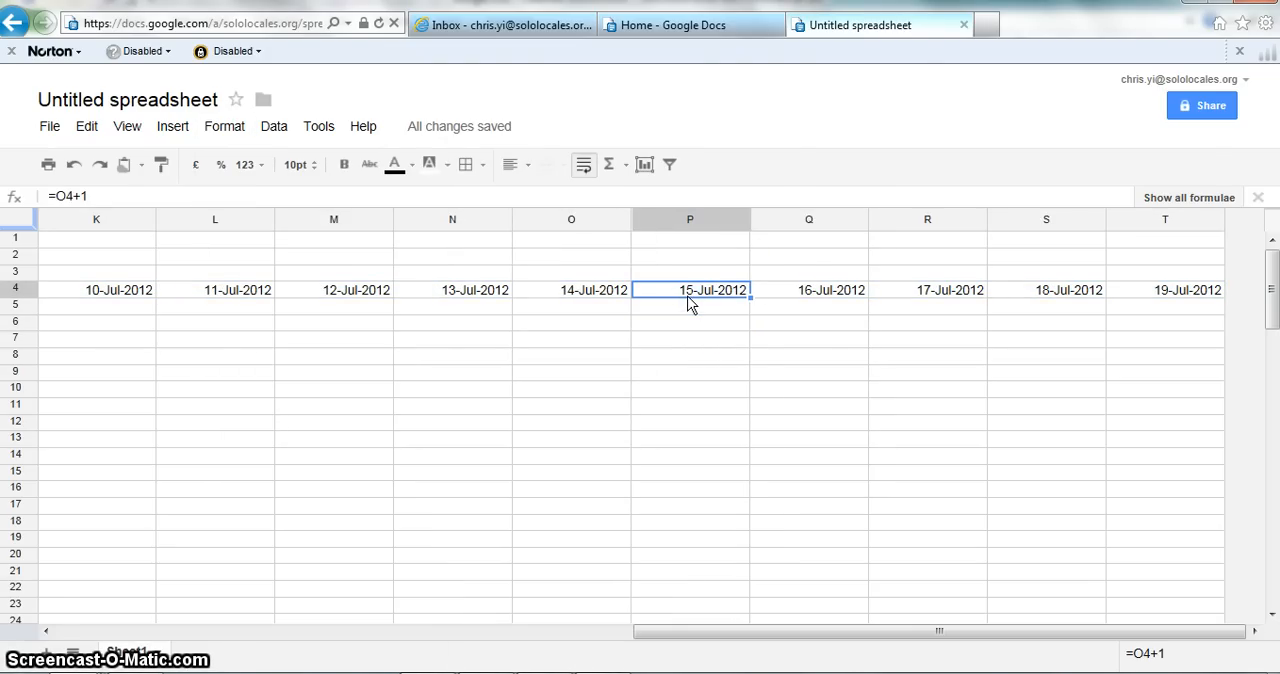
key("Right")
key("Right")
key("Right")
key("Right")
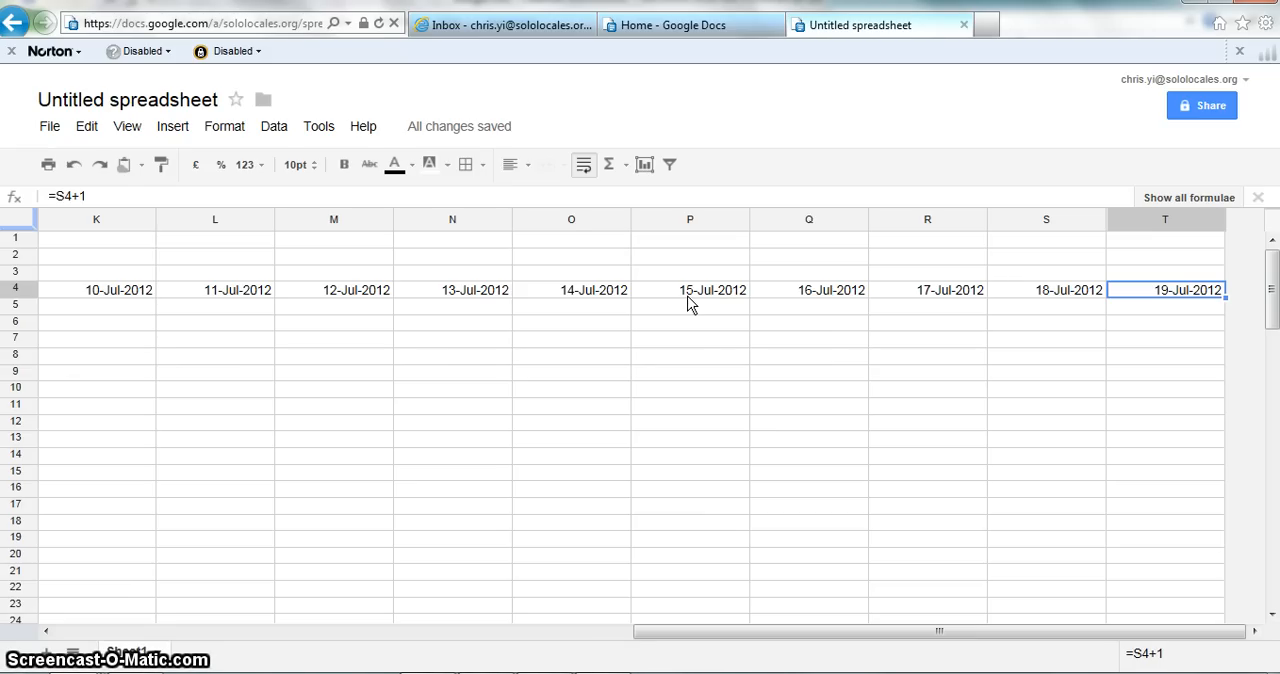
key("ctrl+Left")
key("Left")
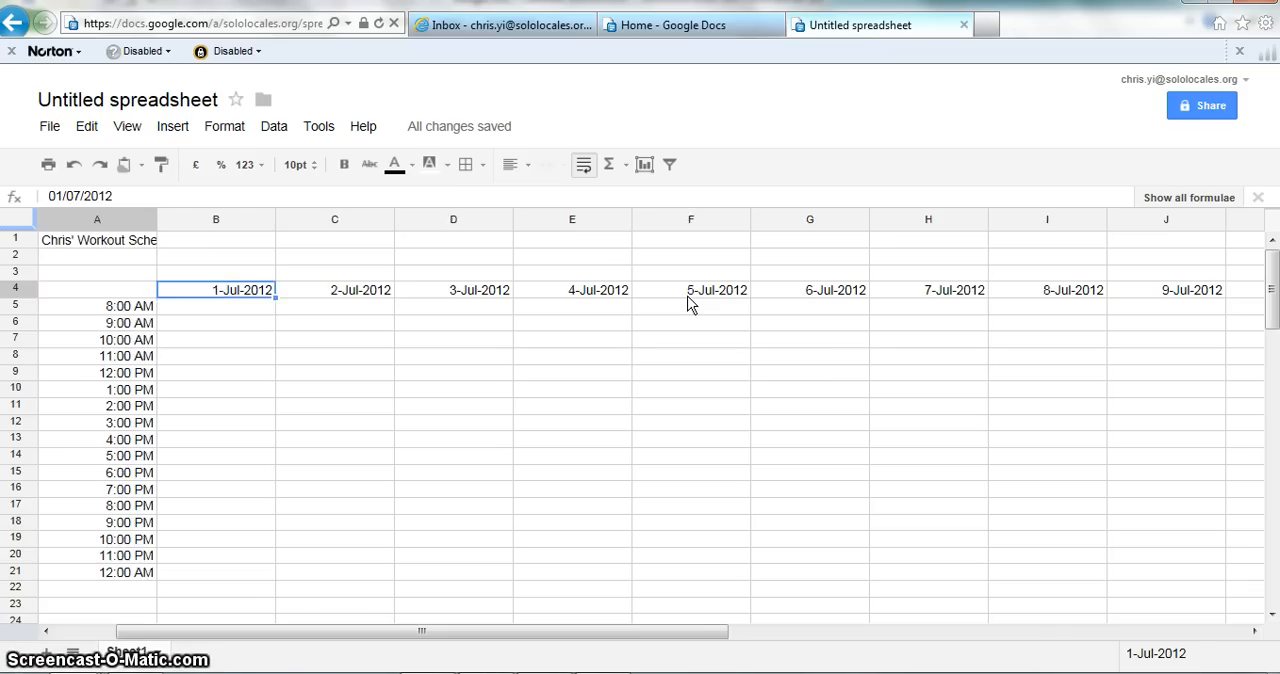
key("Right")
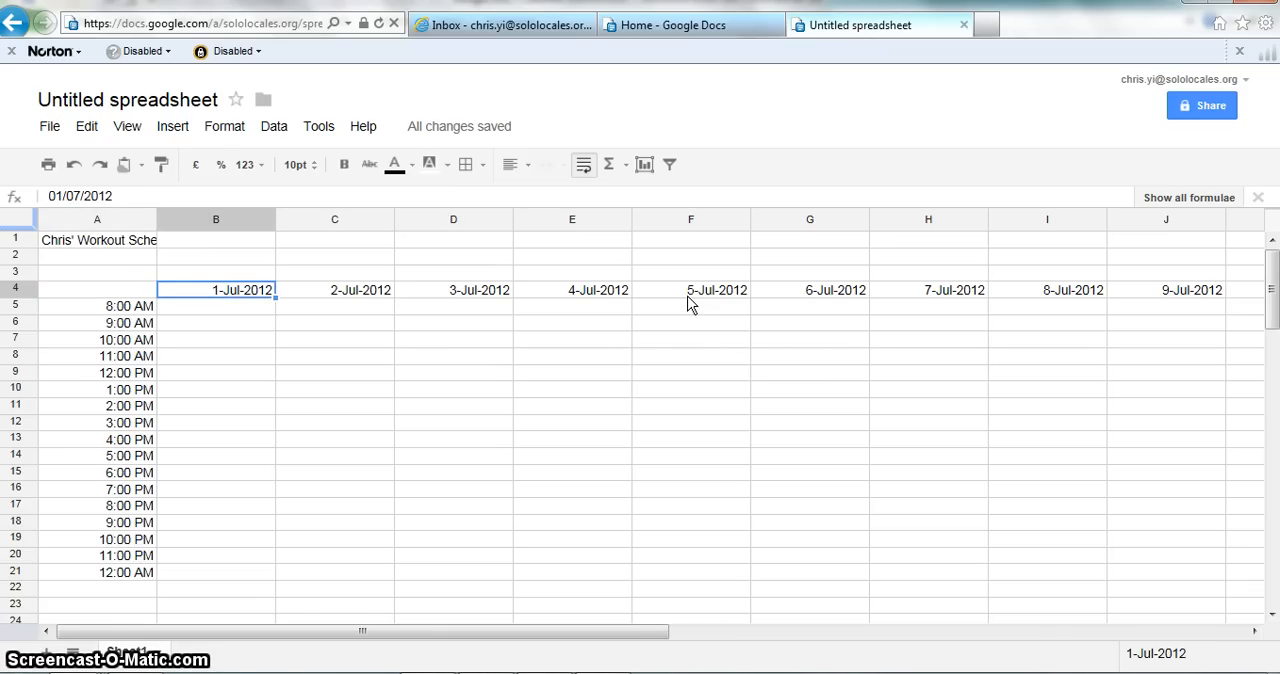
key("Left")
key("Right")
Step: Merge cells A1 and B1 so the schedule title fits in one cell
key("Up")
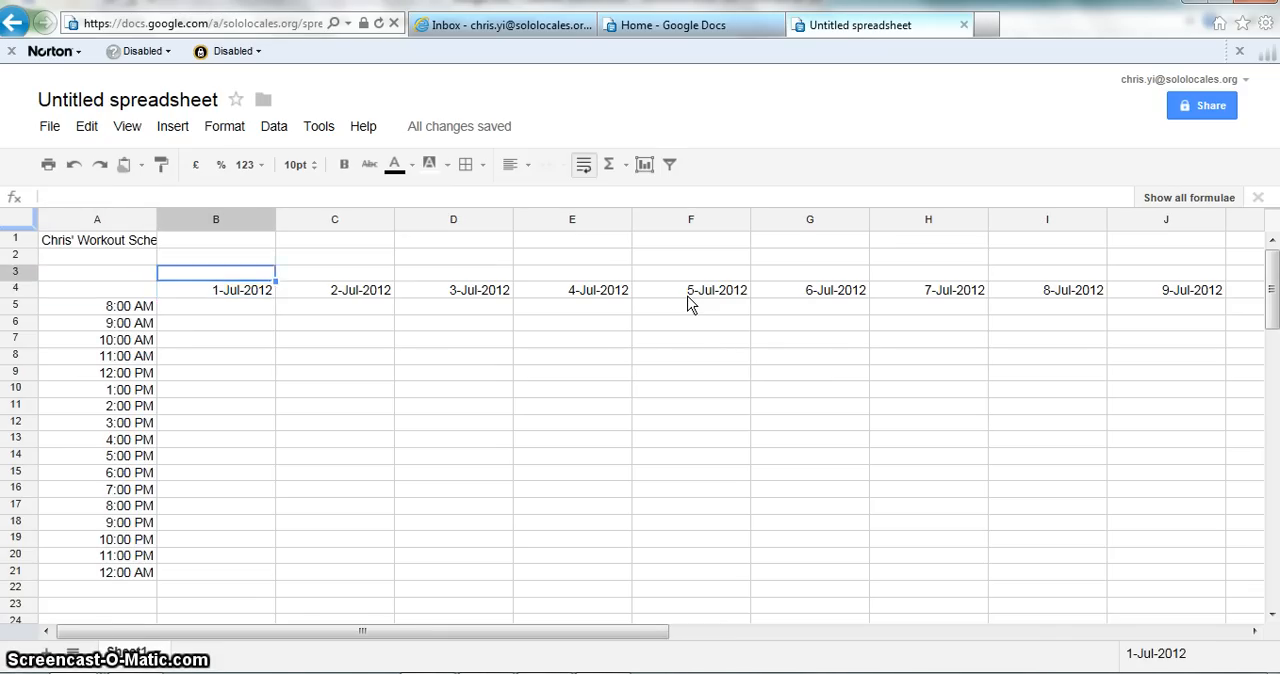
key("Up")
key("Up")
key("Left")
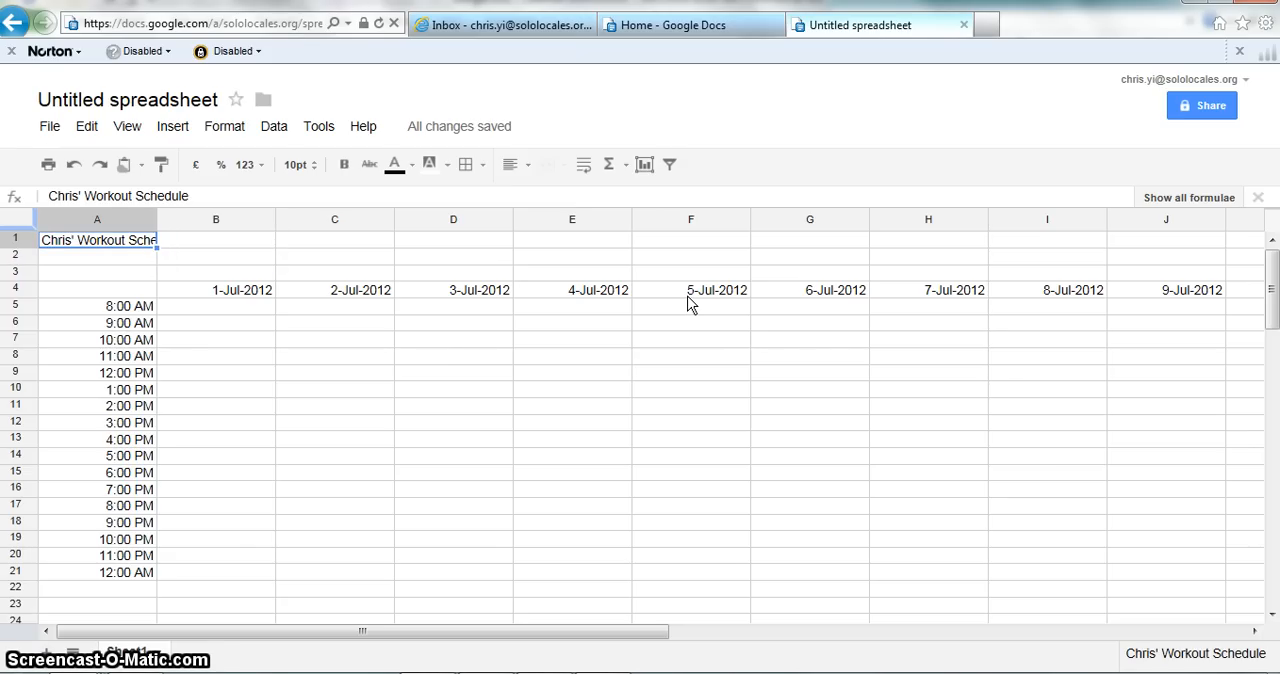
key("Right")
key("Left")
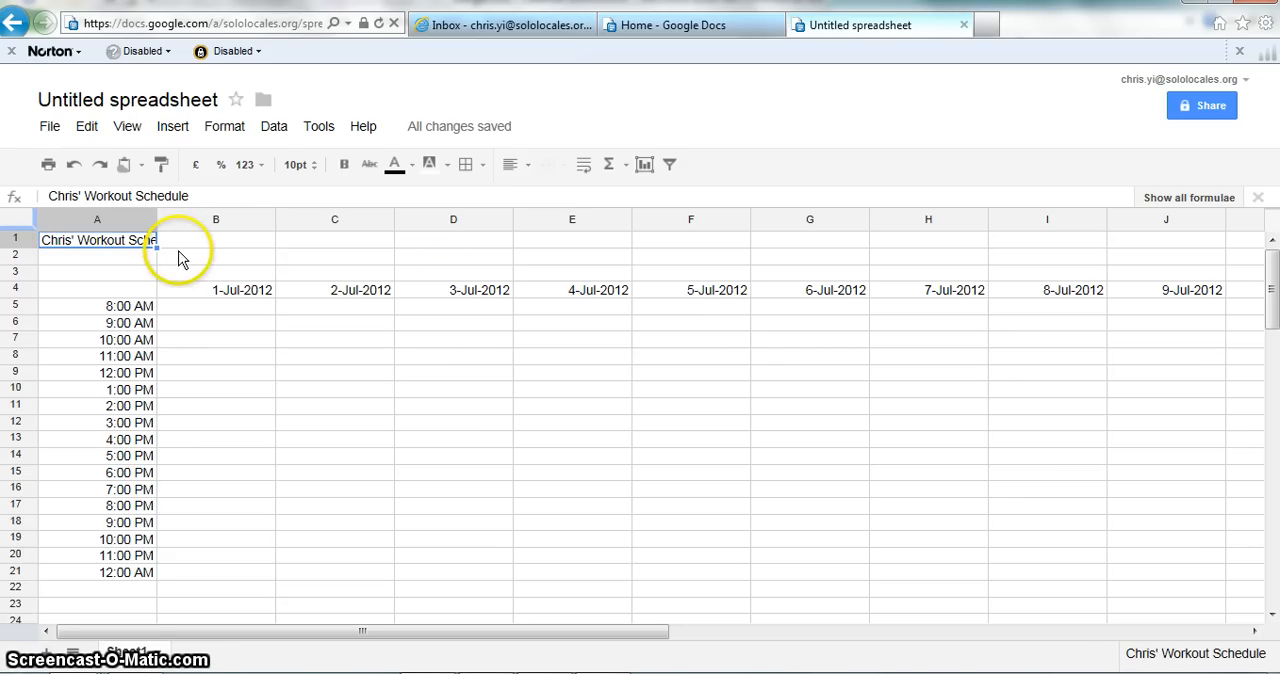
key("shift+Right")
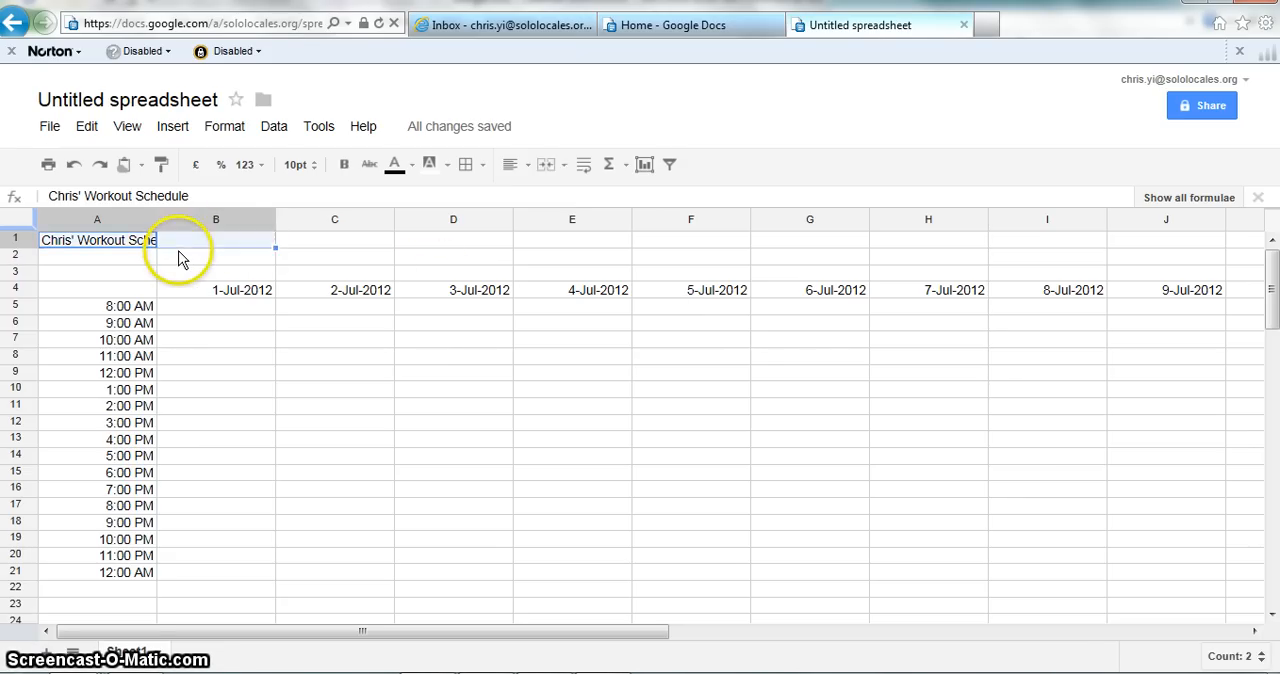
left_click(546, 168)
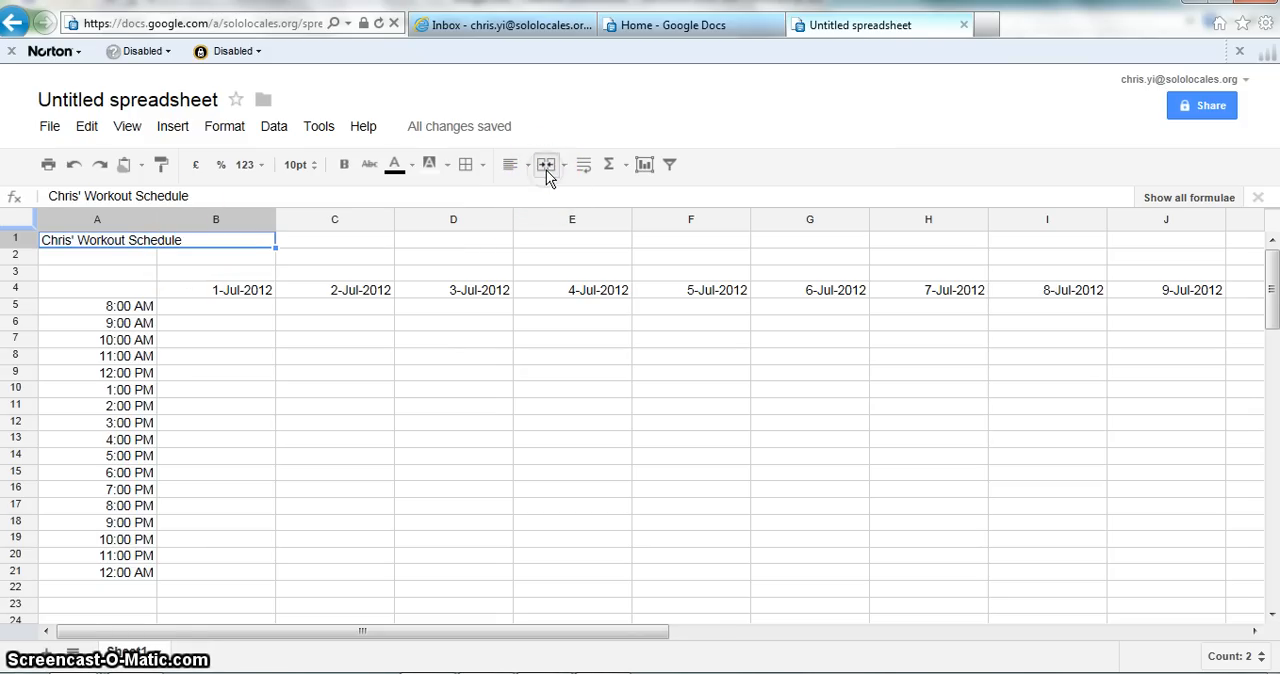
Step: Examine the date headings across row 4 against the time slots in column A
left_click(110, 288)
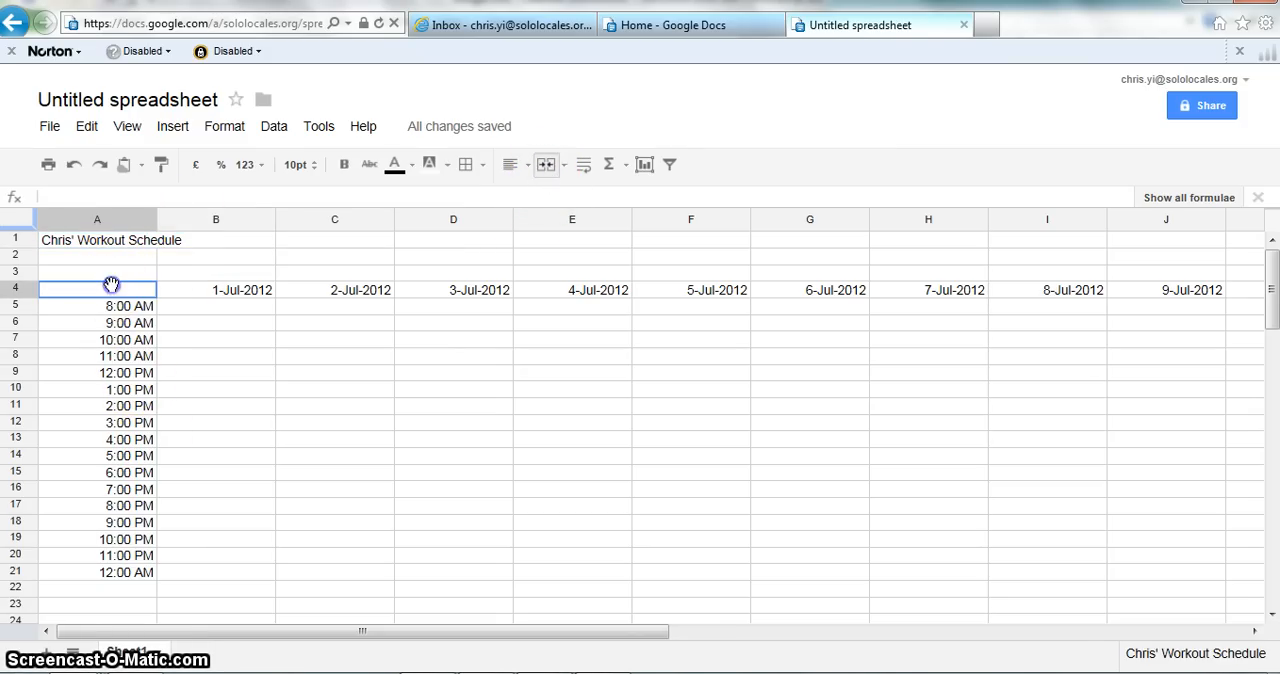
left_click(205, 312)
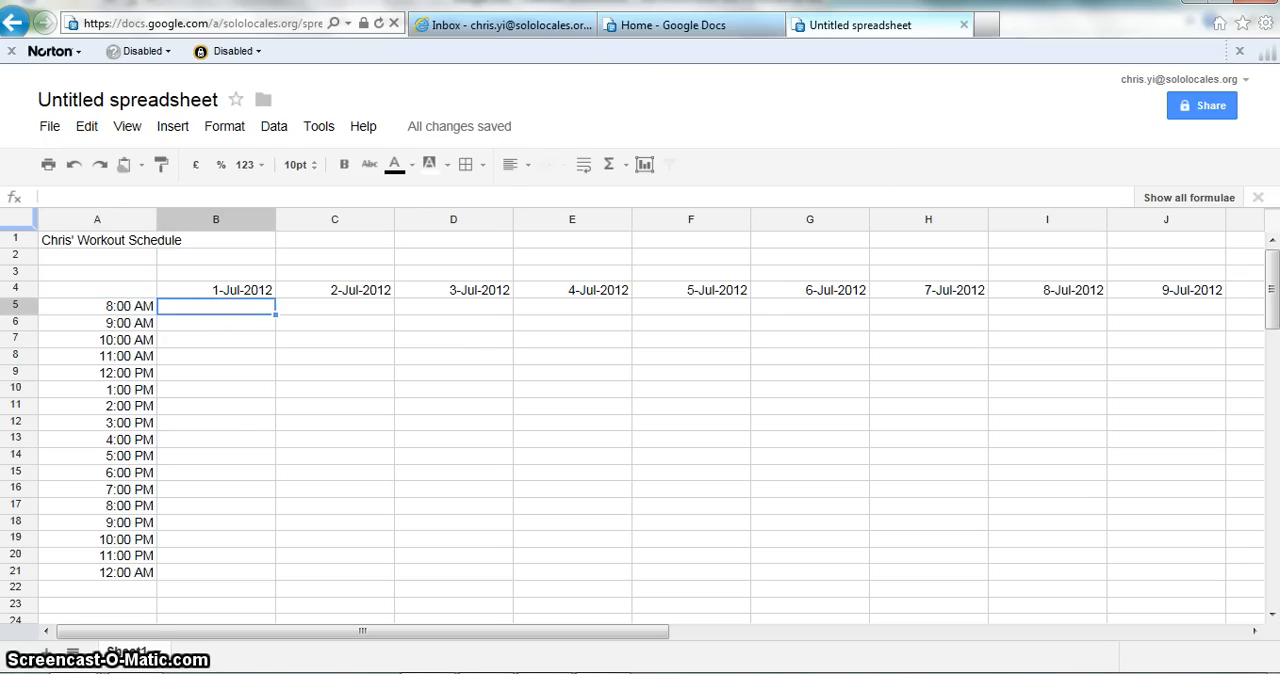
key("Up")
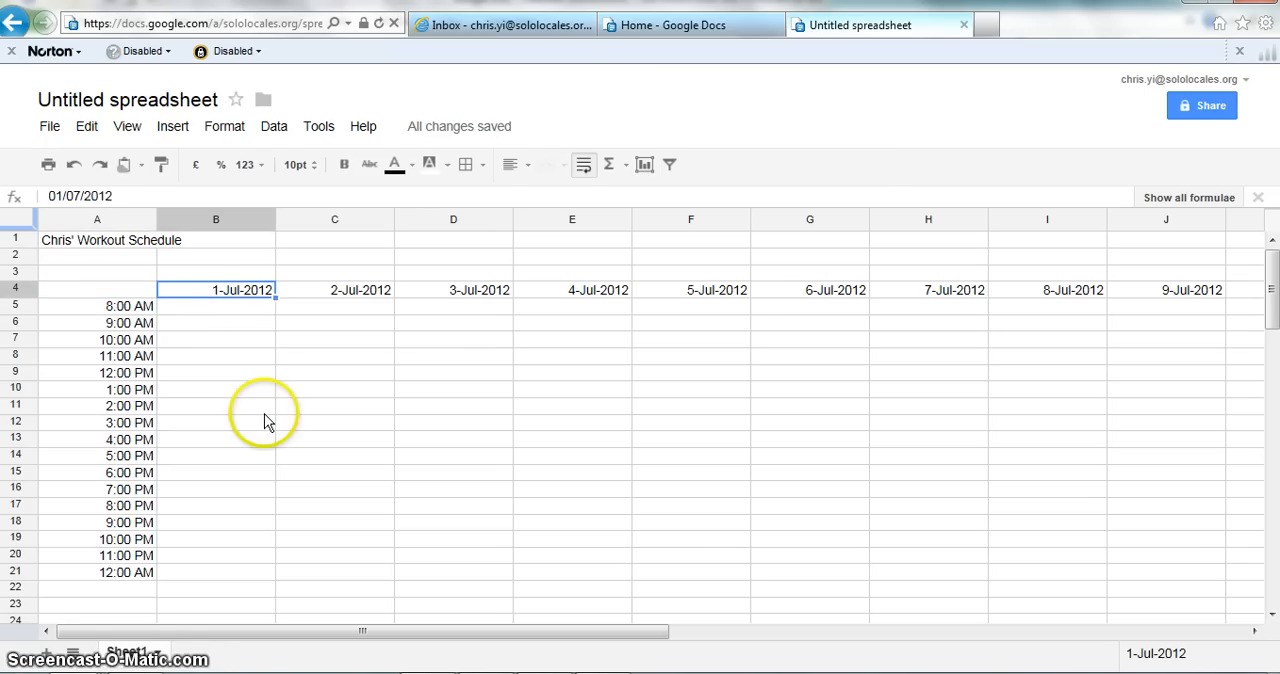
left_click(220, 306)
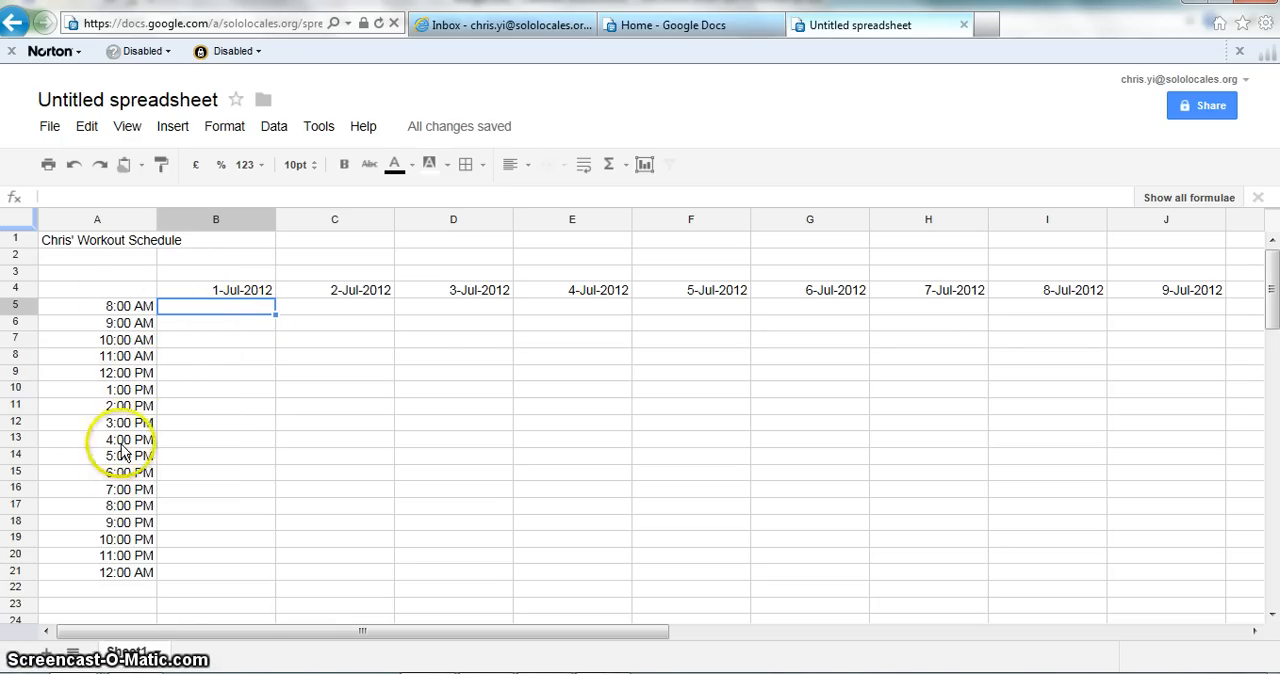
key("Right")
key("Right")
key("Right")
key("Right")
key("Right")
key("Right")
key("Right")
key("Right")
key("Right")
key("Right")
key("Right")
key("Right")
key("Right")
key("Right")
key("Right")
key("Right")
key("Right")
key("Right")
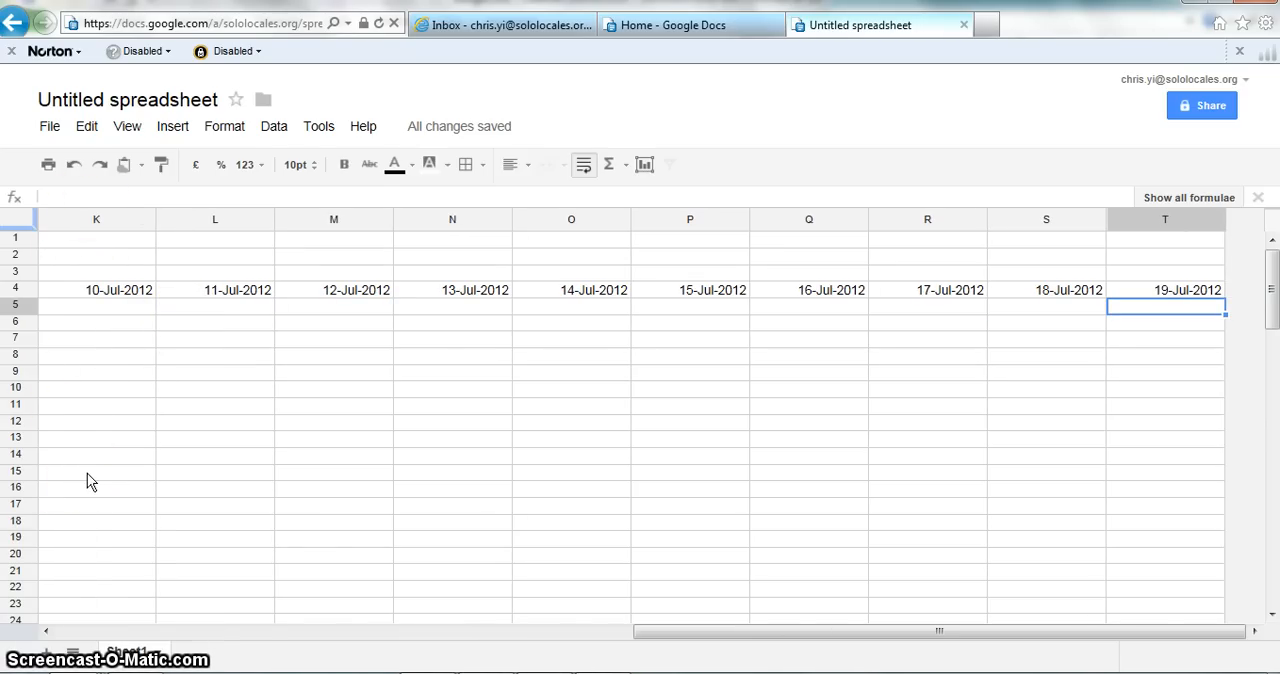
key("Home")
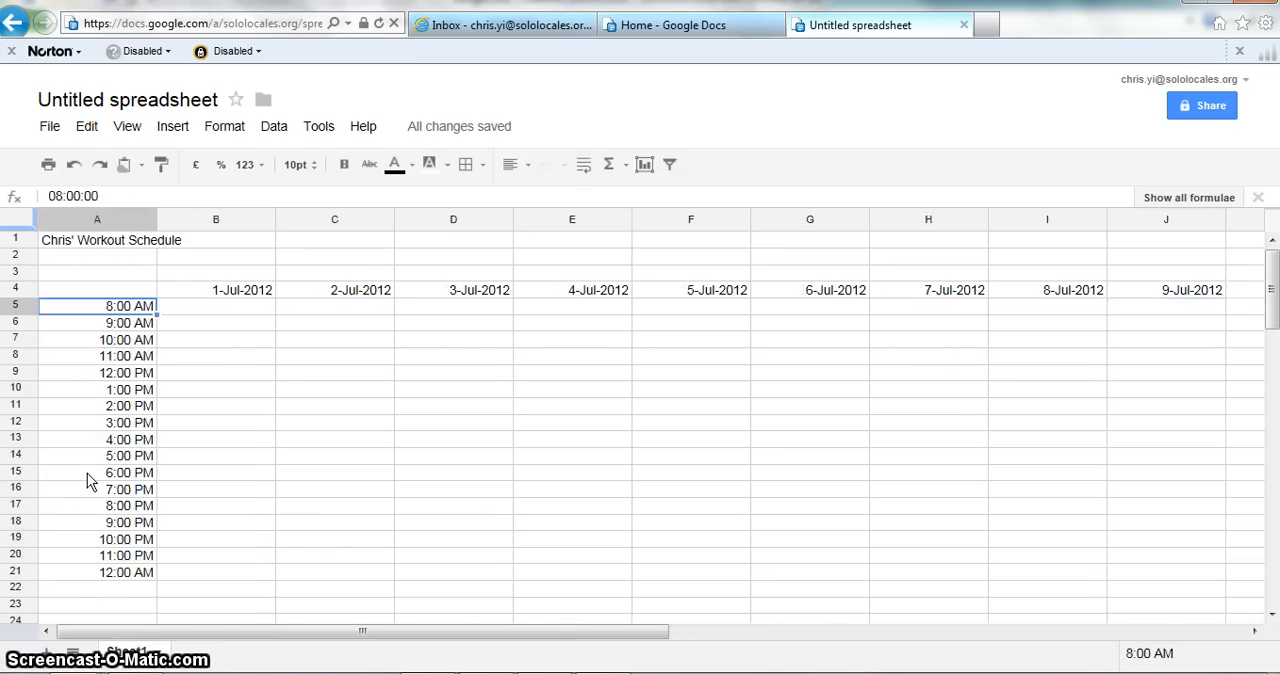
key("Right")
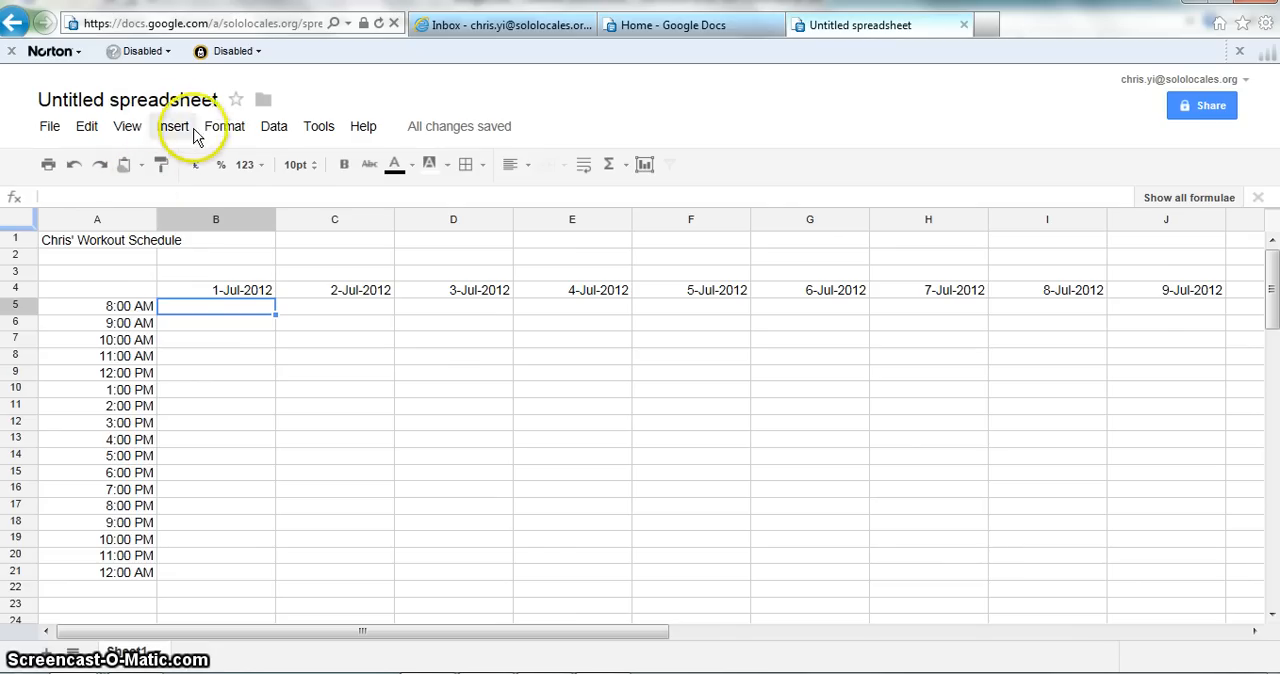
Step: Freeze the top five rows of the sheet
left_click(128, 128)
left_click(172, 226)
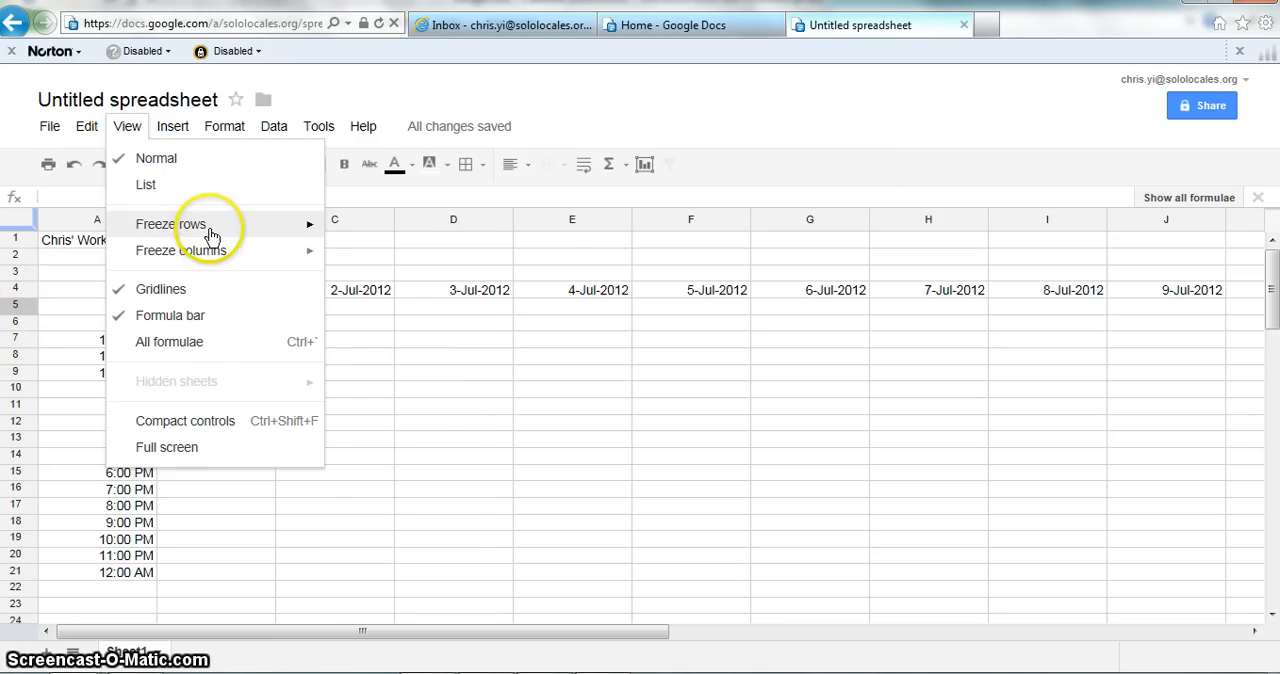
mouse_move(223, 228)
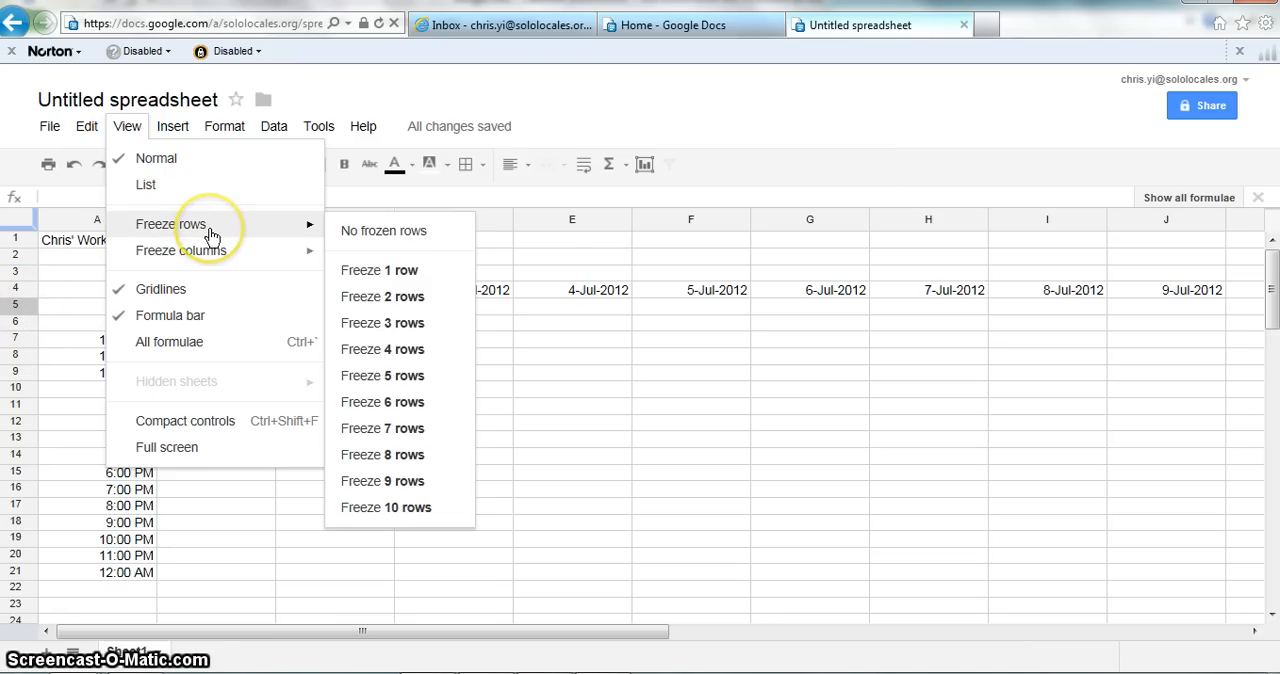
left_click(410, 375)
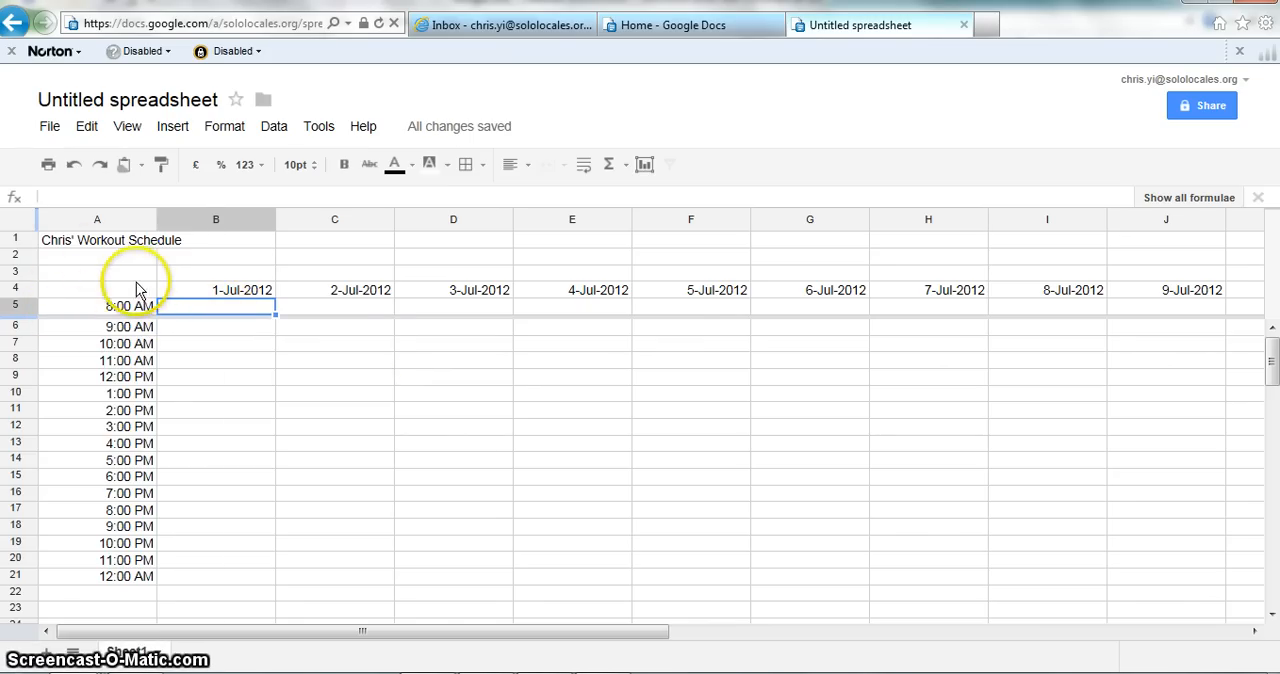
Step: Freeze the top four rows, down to the date headings, and check the frozen header against the sheet's lowest rows
left_click(122, 127)
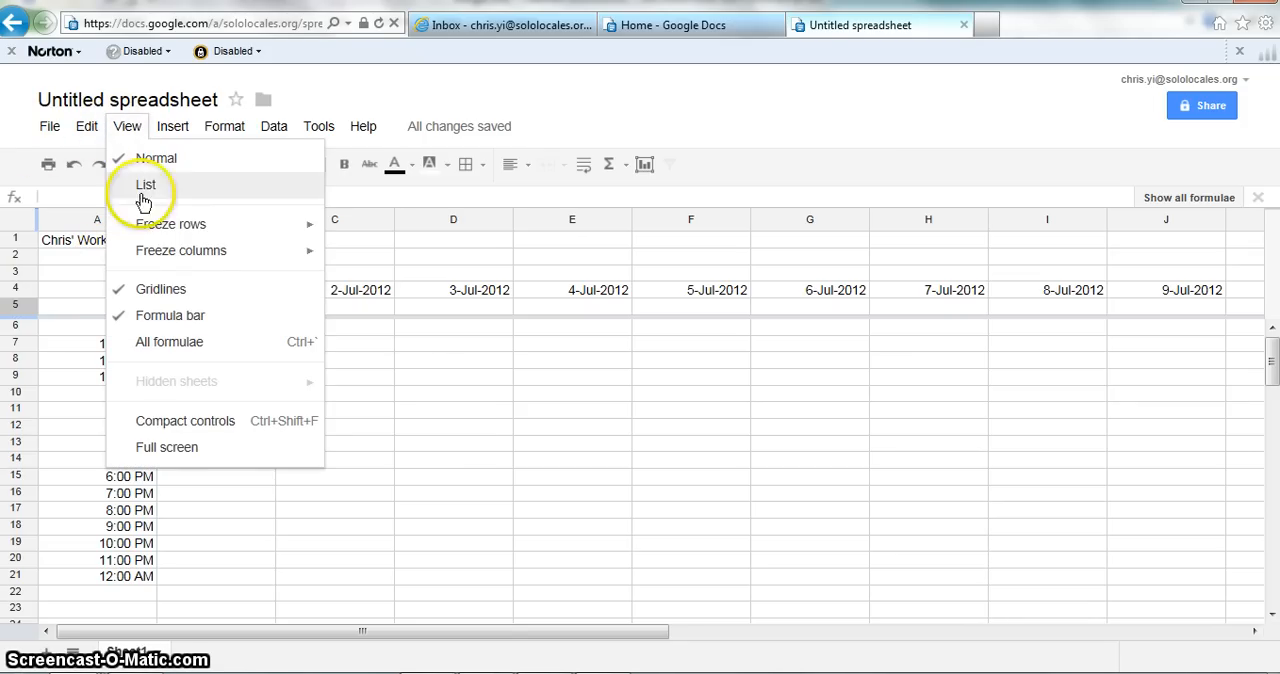
mouse_move(237, 223)
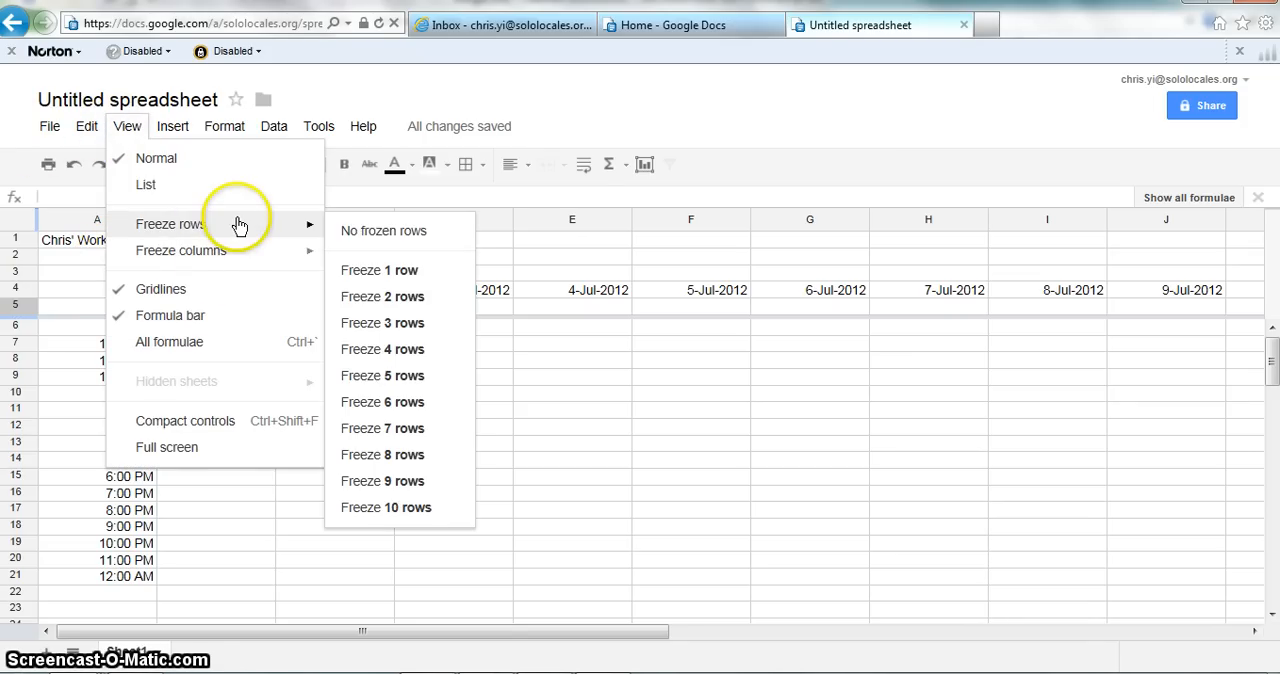
left_click(384, 350)
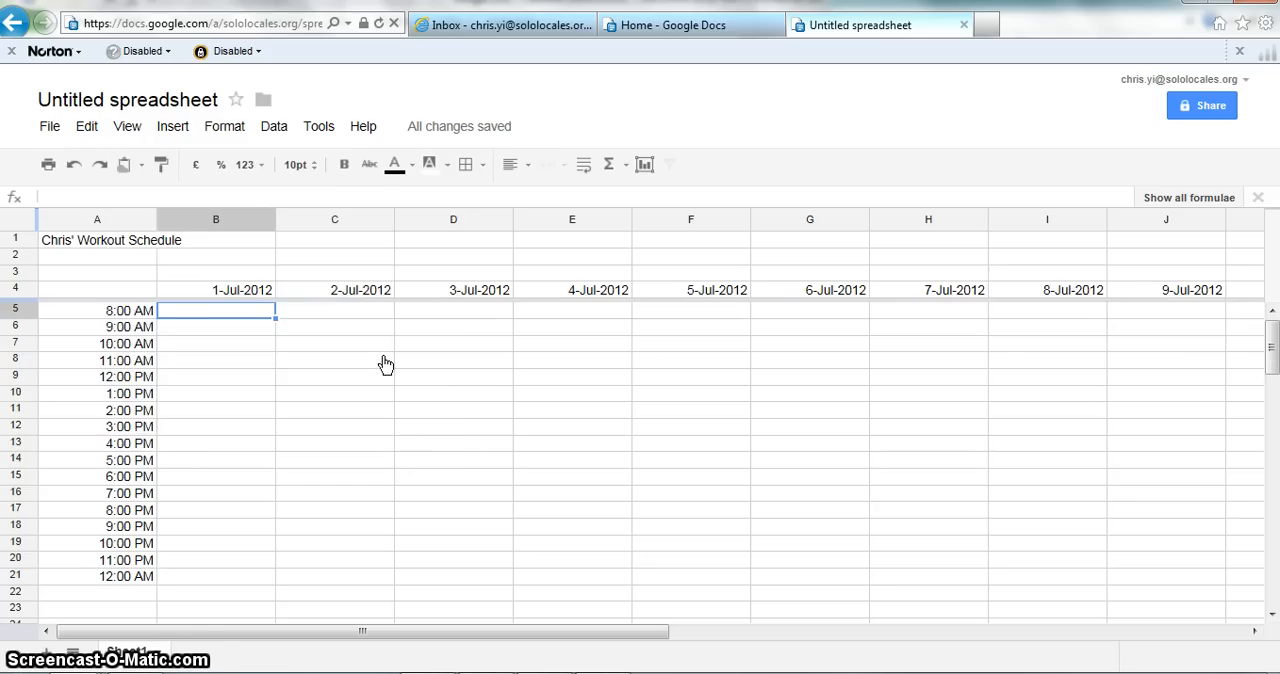
key("Page_Down")
key("Page_Down")
key("Page_Down")
key("Page_Down")
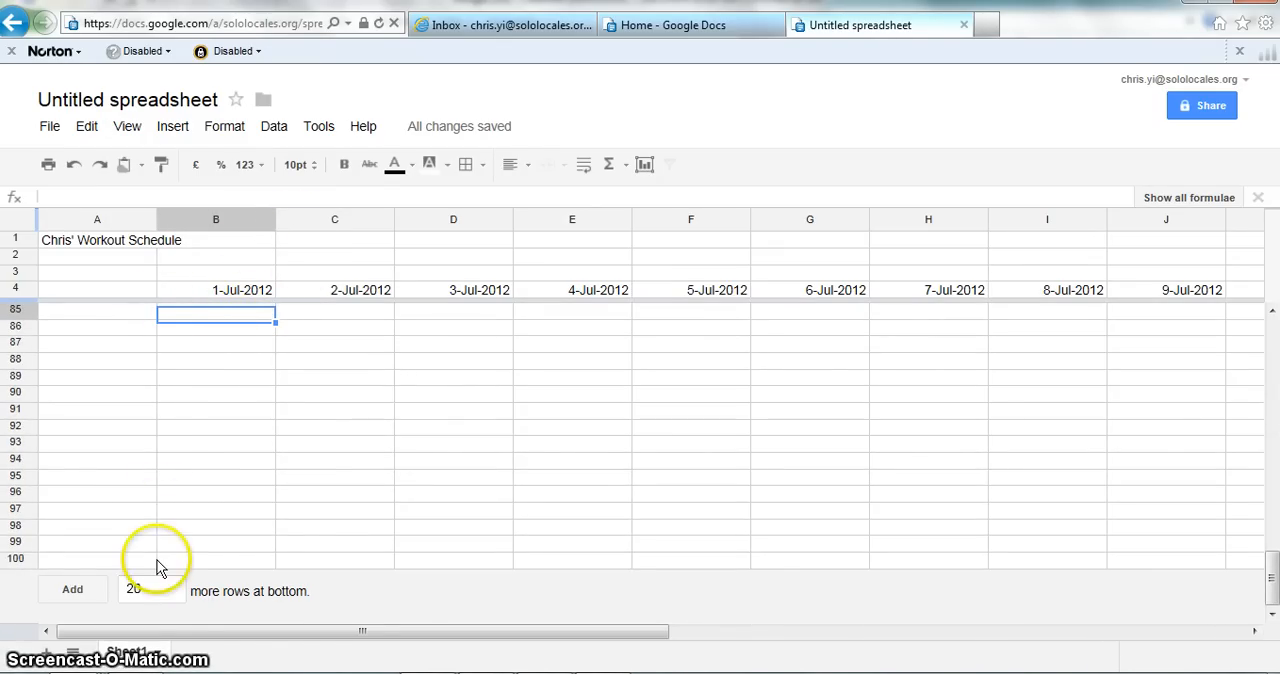
key("Page_Up")
key("Page_Up")
key("Page_Up")
key("Page_Up")
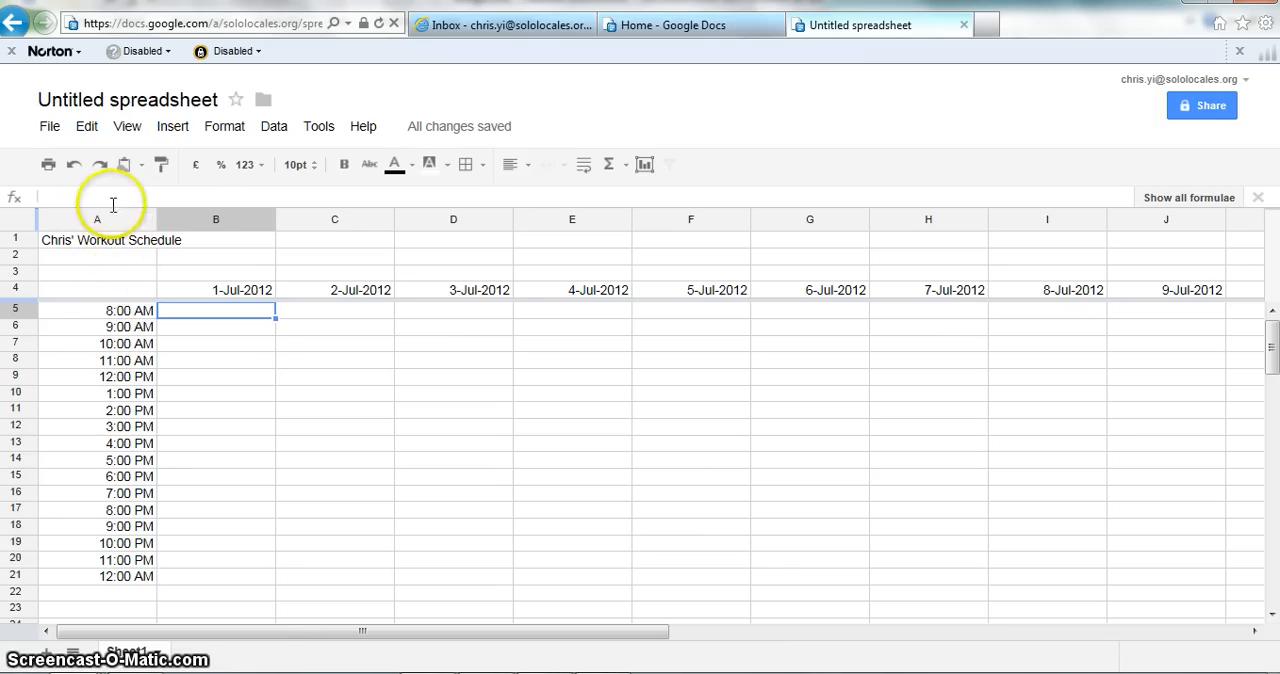
Step: Try to freeze the time-slot column A
left_click(127, 126)
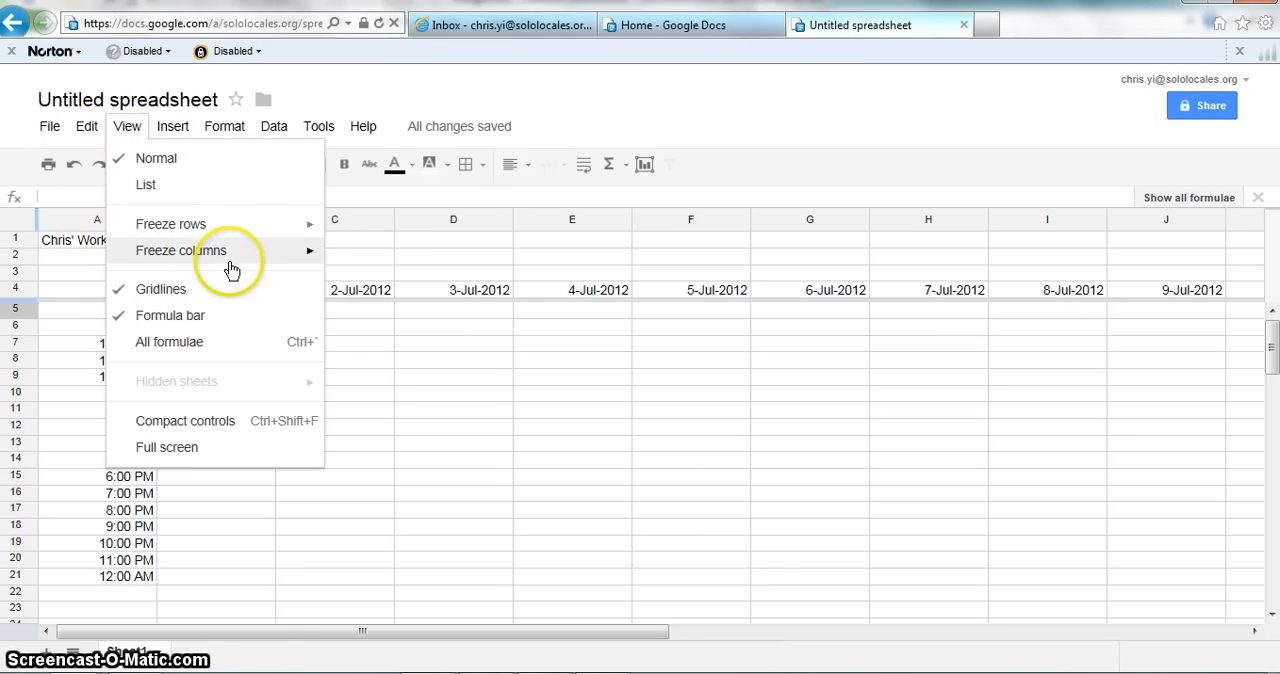
mouse_move(230, 268)
left_click(358, 297)
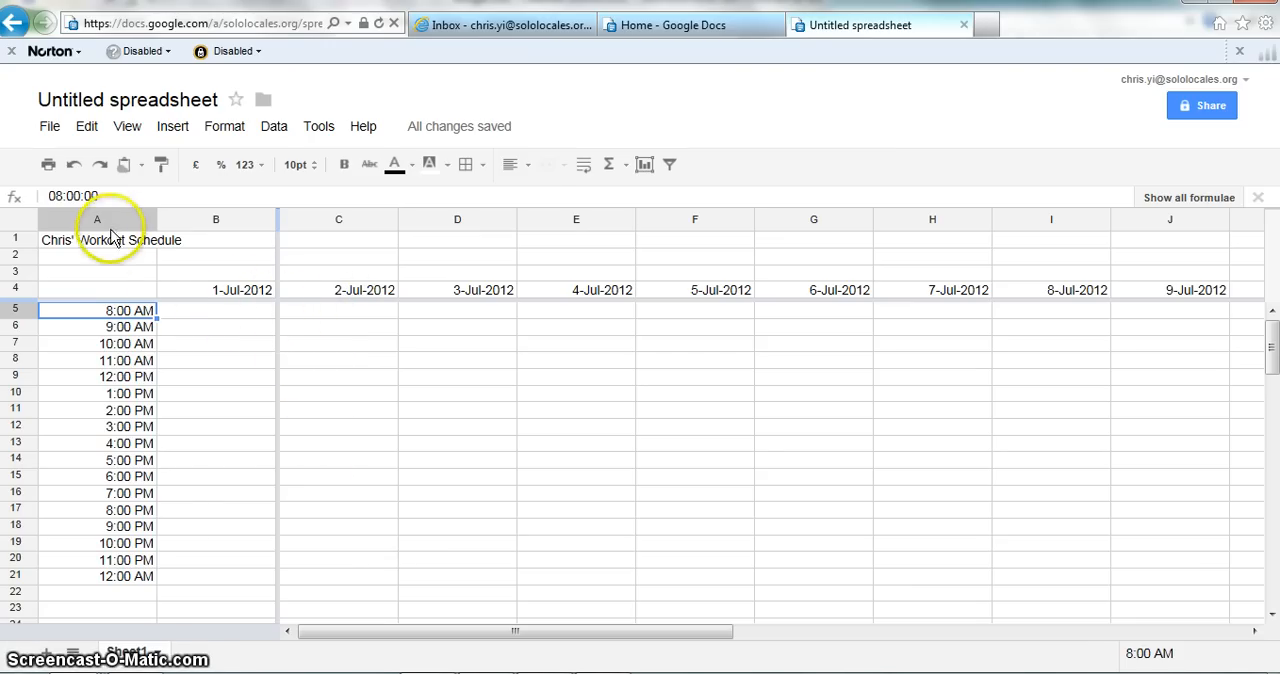
Step: Unmerge the title cells A1 and B1
left_click_drag(140, 240, 205, 242)
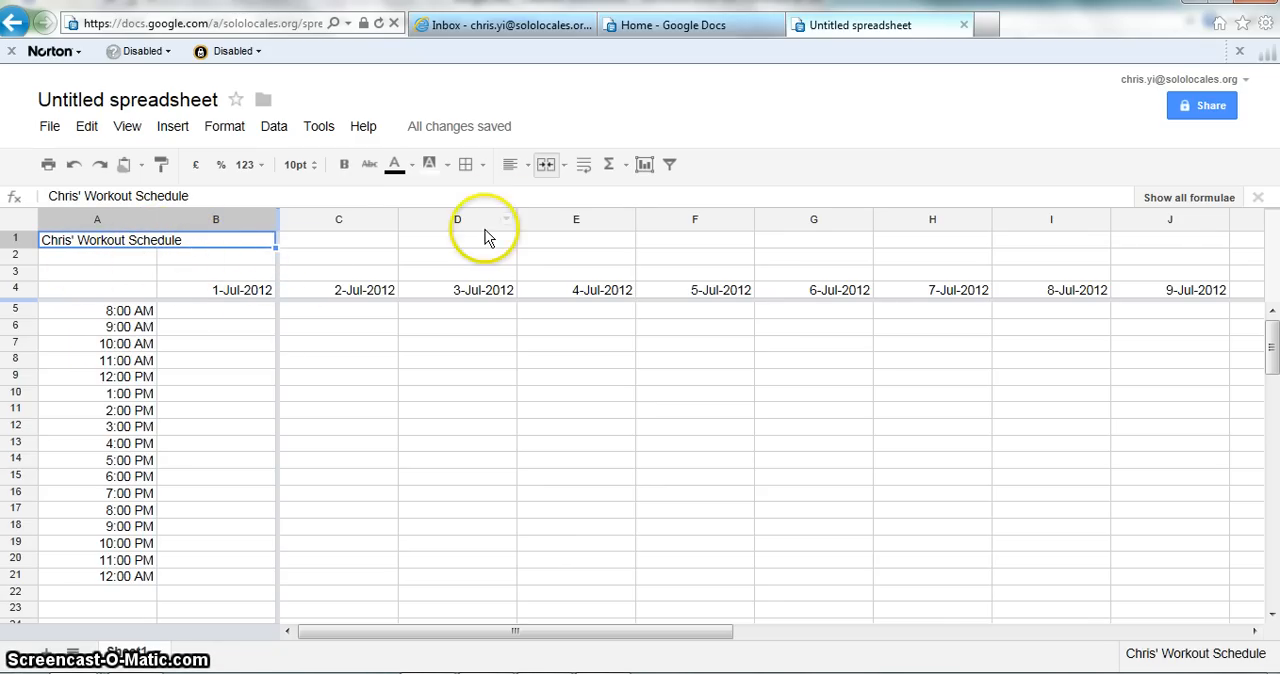
left_click(548, 163)
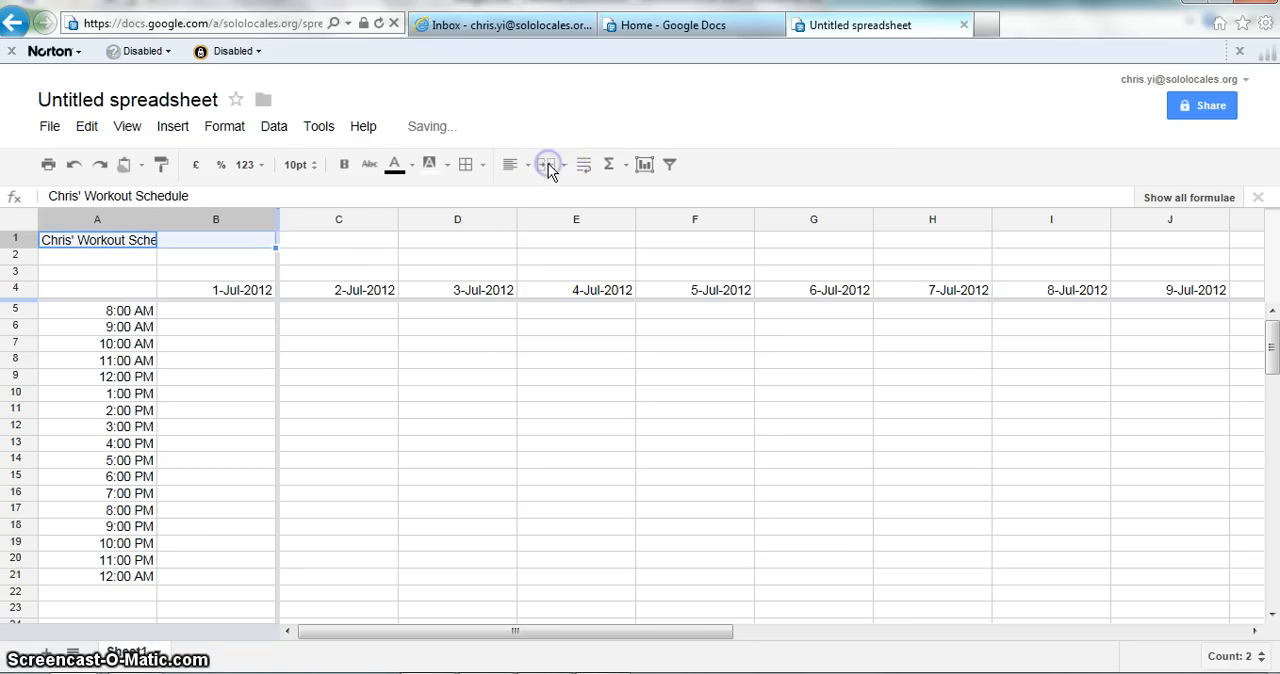
left_click(341, 243)
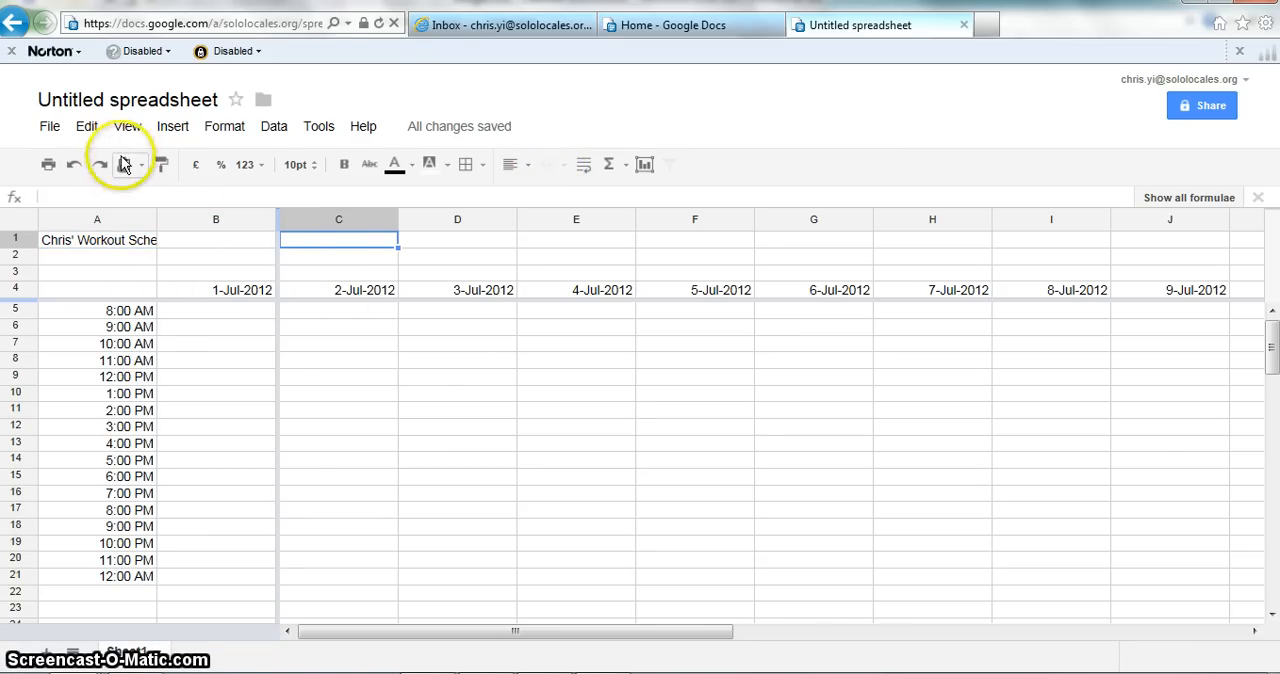
Step: Freeze only the first column so the time slots stay in view
left_click(127, 127)
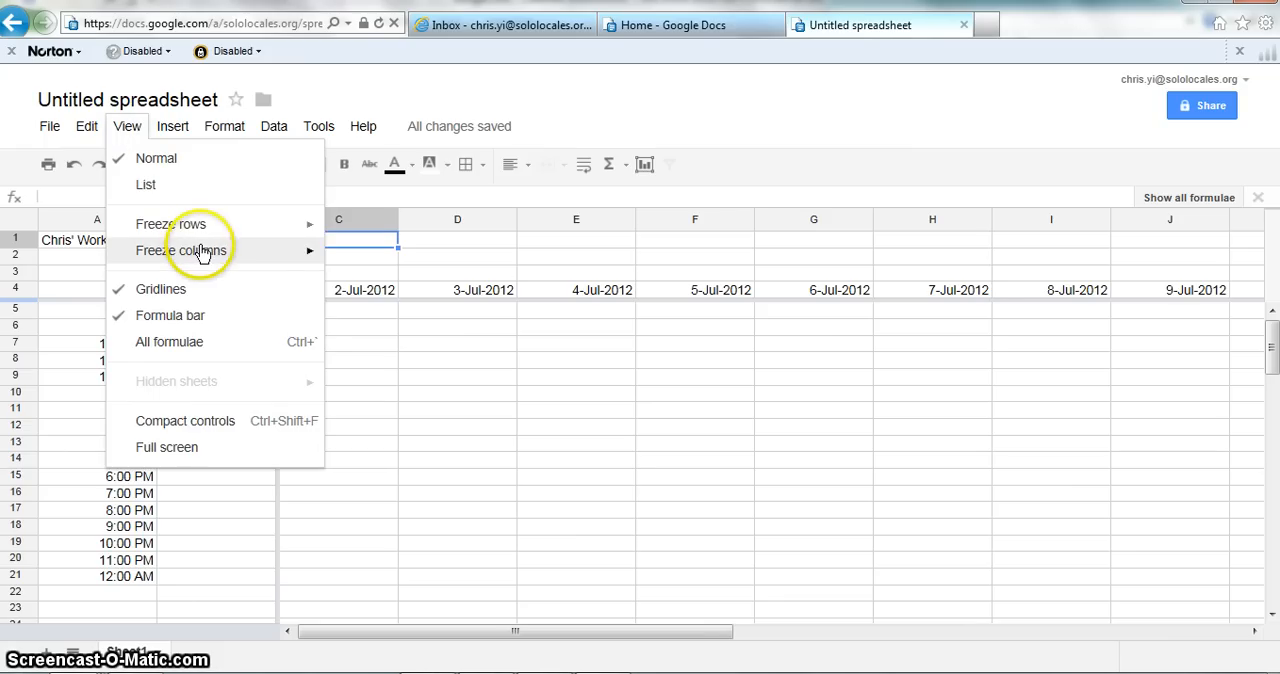
mouse_move(201, 251)
left_click(396, 305)
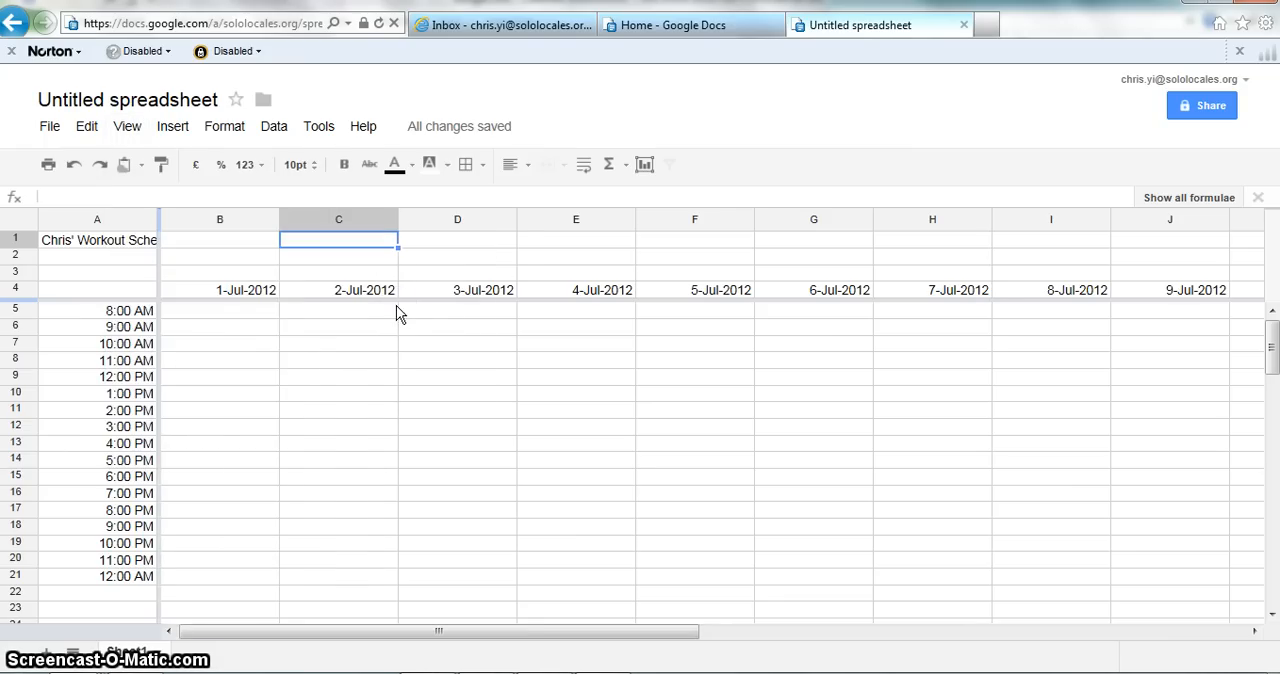
Step: Wrap the schedule title text within cell A1
left_click(253, 329)
key("Up")
key("Up")
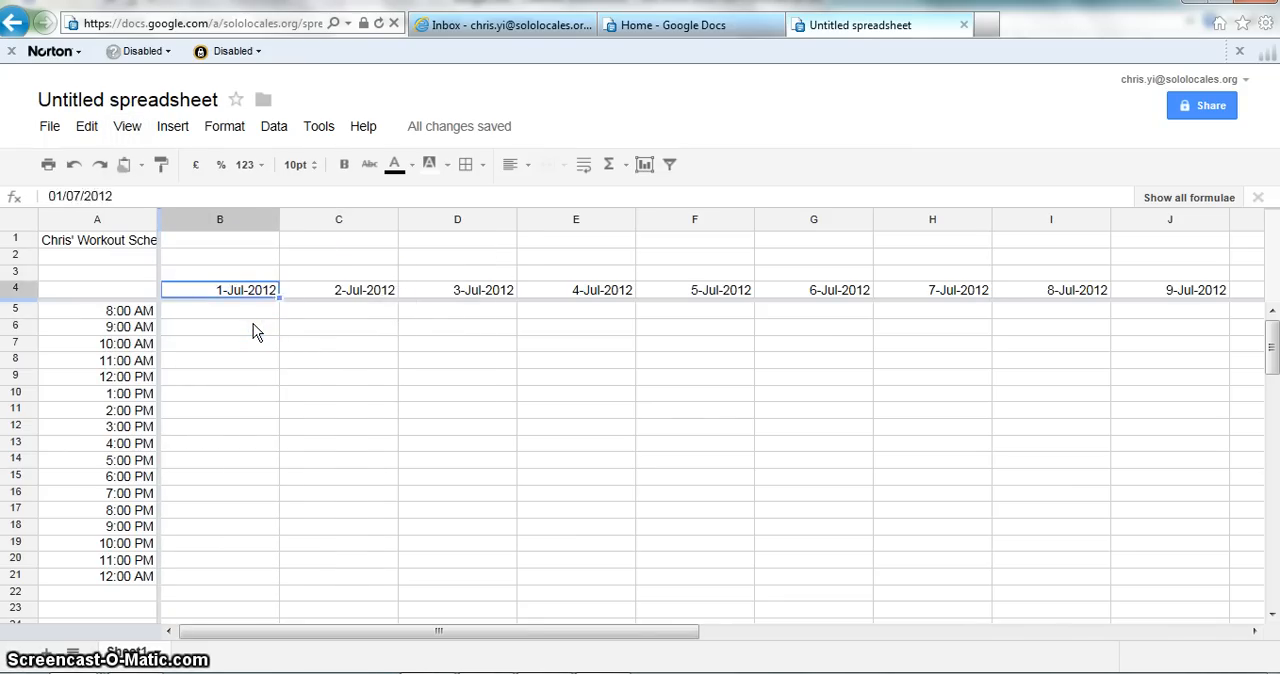
key("Up")
key("Up")
key("Up")
key("Left")
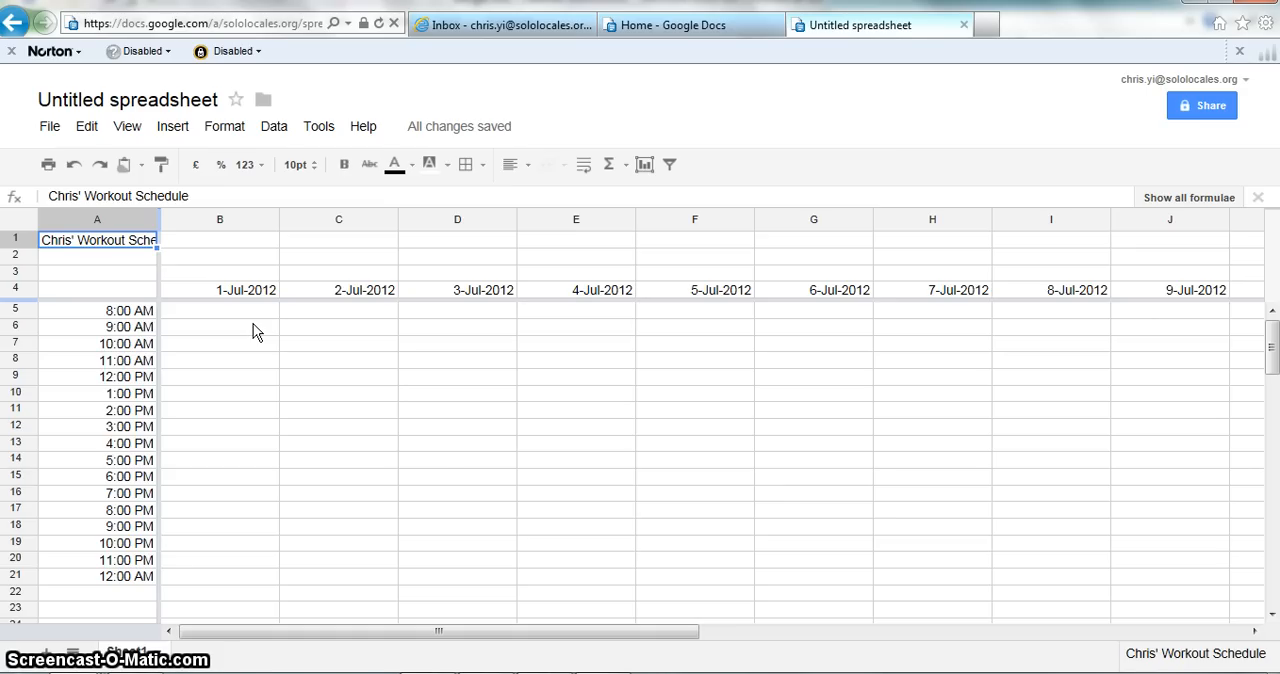
key("Right")
key("Right")
key("Left")
key("Left")
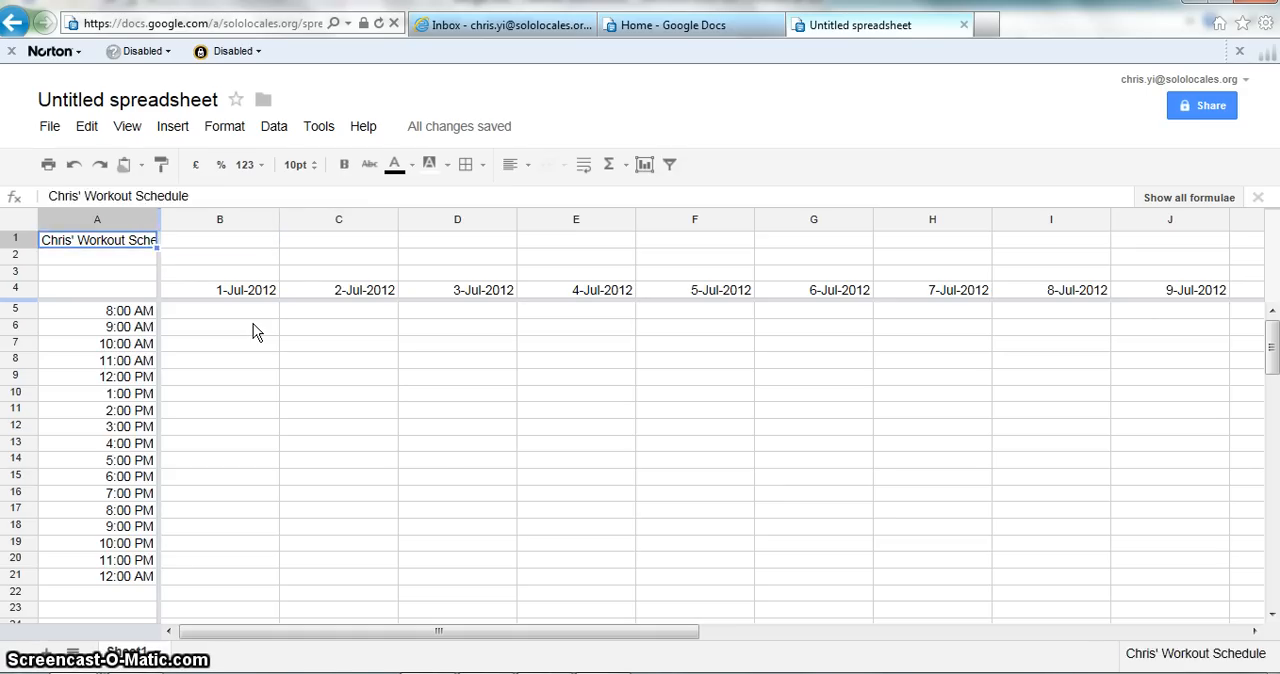
key("Right")
key("Left")
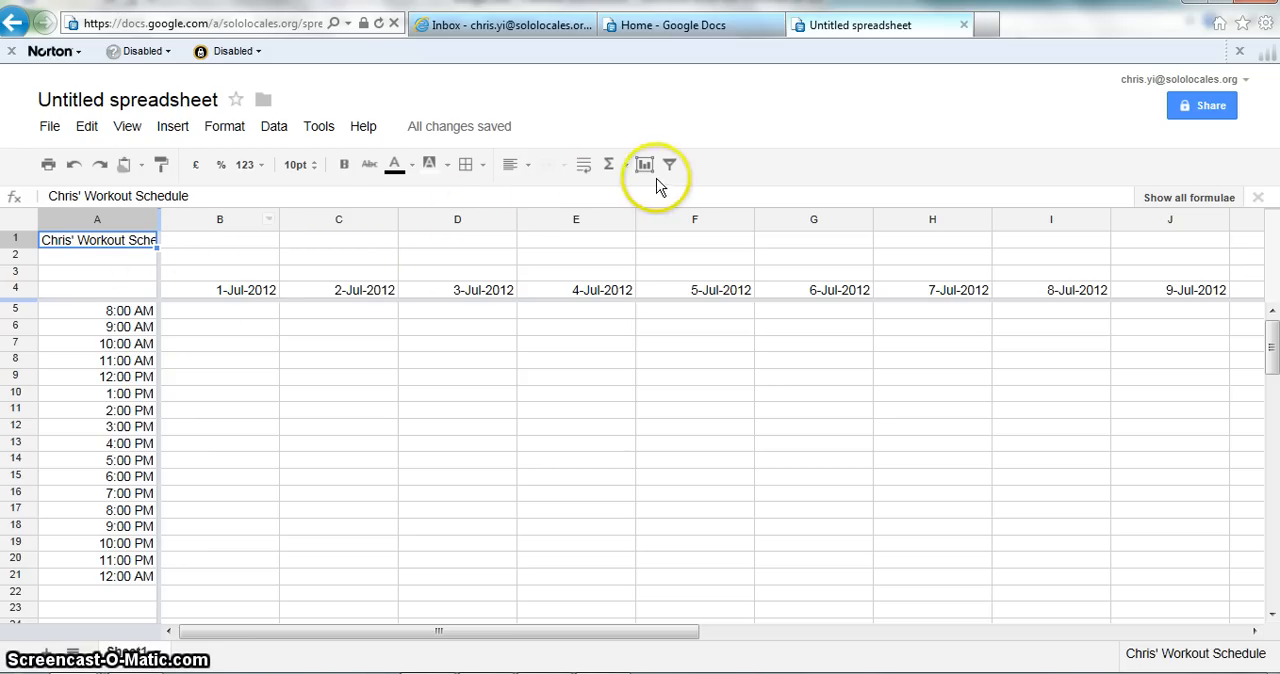
left_click(584, 166)
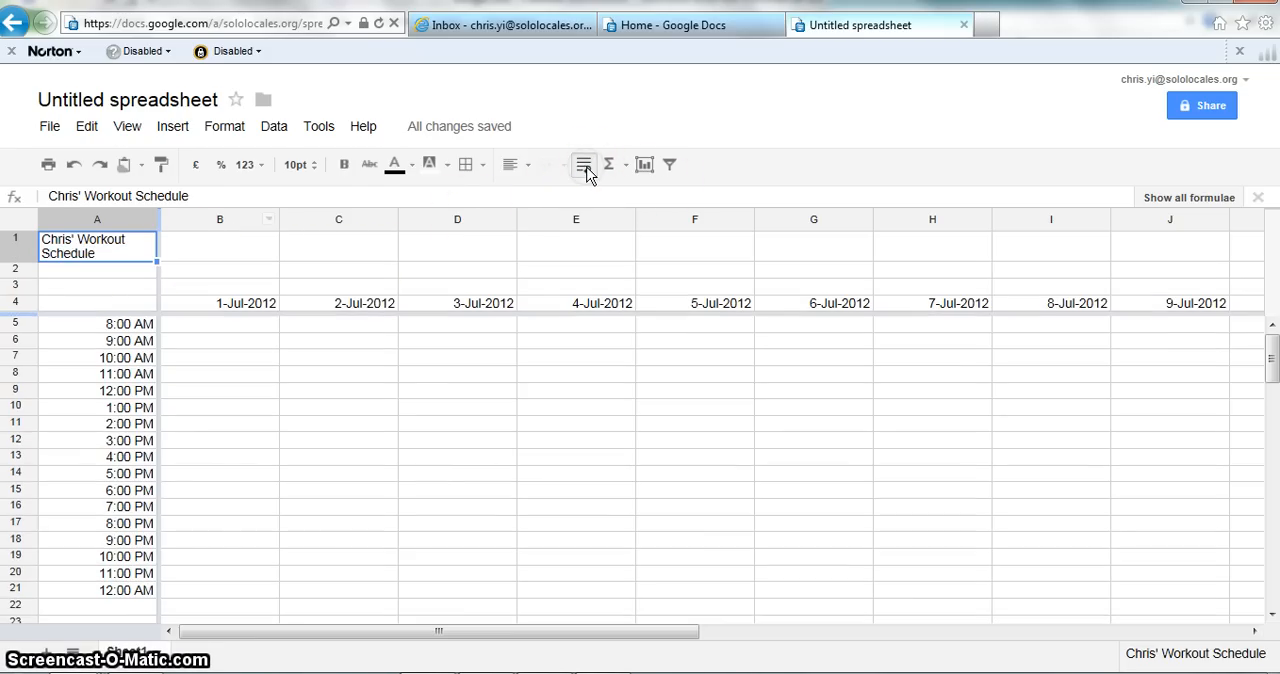
Step: Examine the schedule grid beside the frozen headings, from cell B5 across to the last date heading in row 4
key("Down")
key("Down")
key("Down")
key("Down")
key("Down")
key("Right")
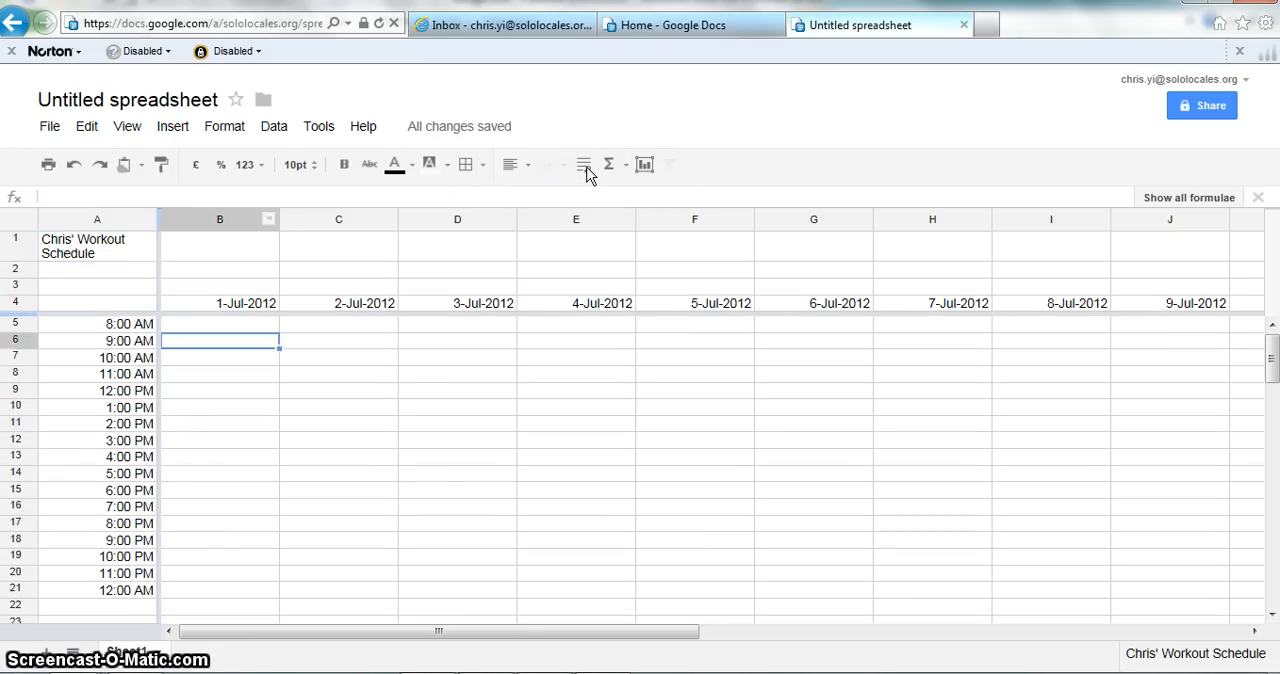
key("Right")
key("Up")
key("Left")
key("Up")
key("Down")
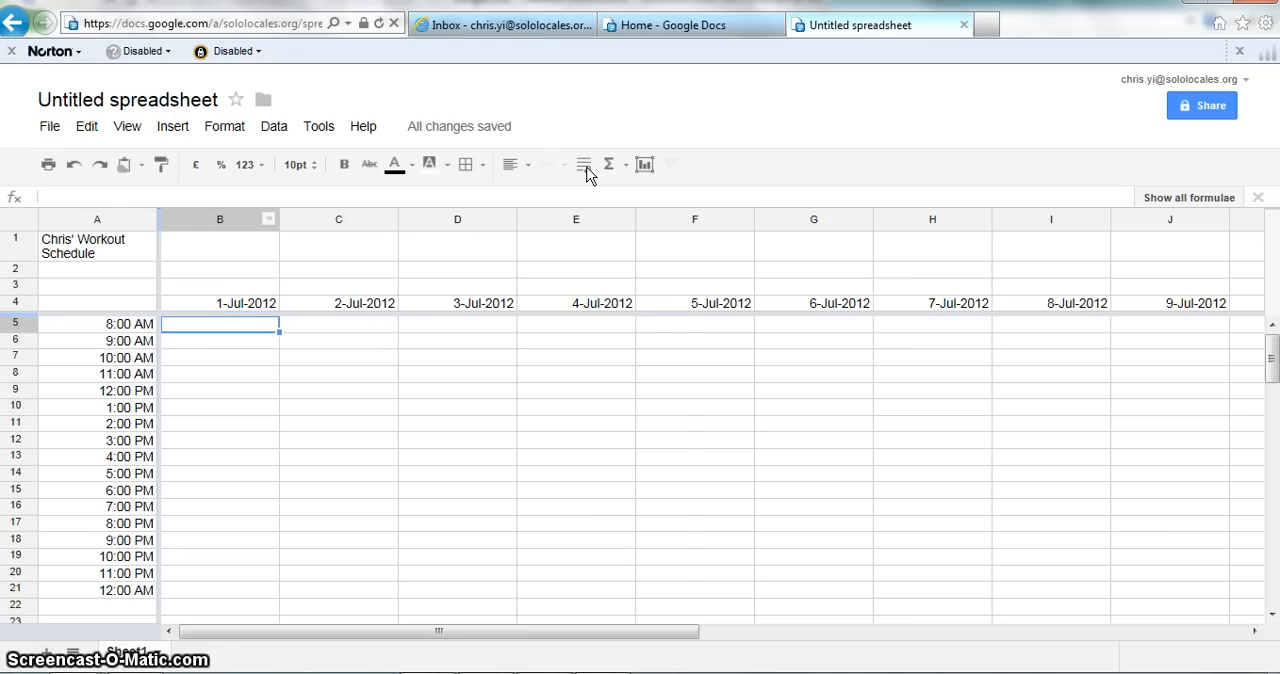
key("Right")
key("Right")
key("Right")
key("Right")
key("Right")
key("Right")
key("Right")
key("Right")
key("Right")
key("Right")
key("Right")
key("Right")
key("Right")
key("Right")
key("Right")
key("Right")
key("Right")
key("Right")
key("Up")
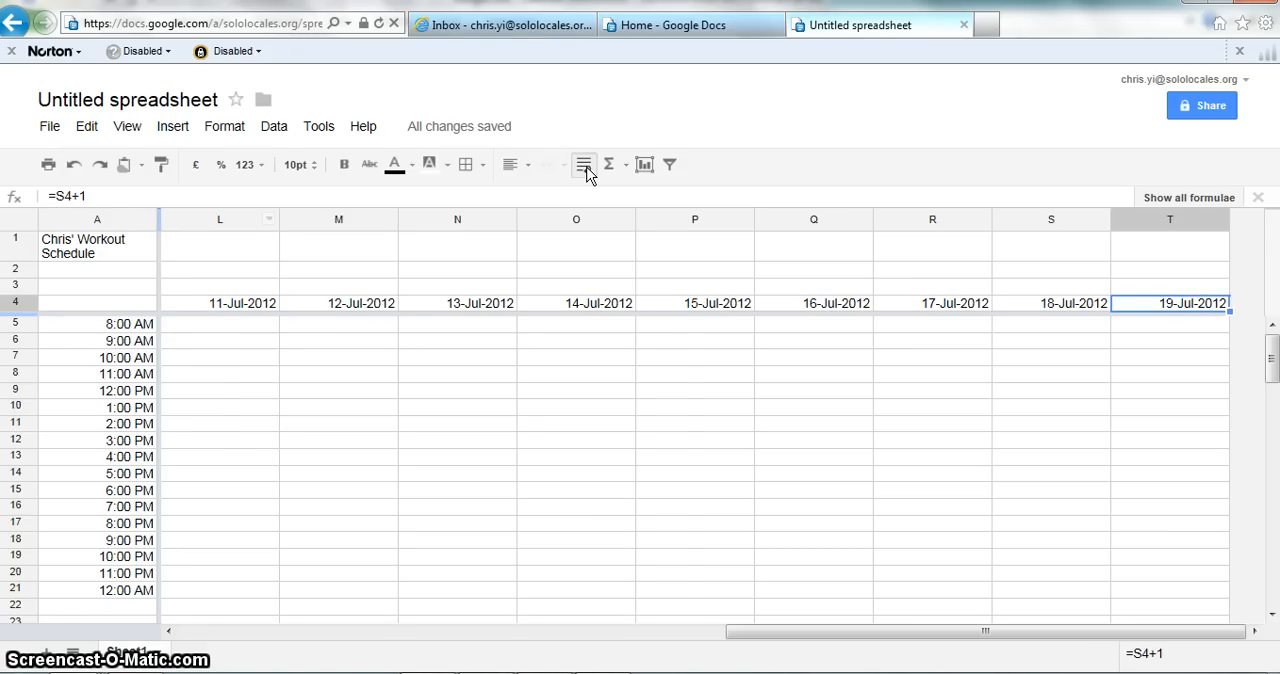
key("Left")
key("Left")
key("Right")
key("Right")
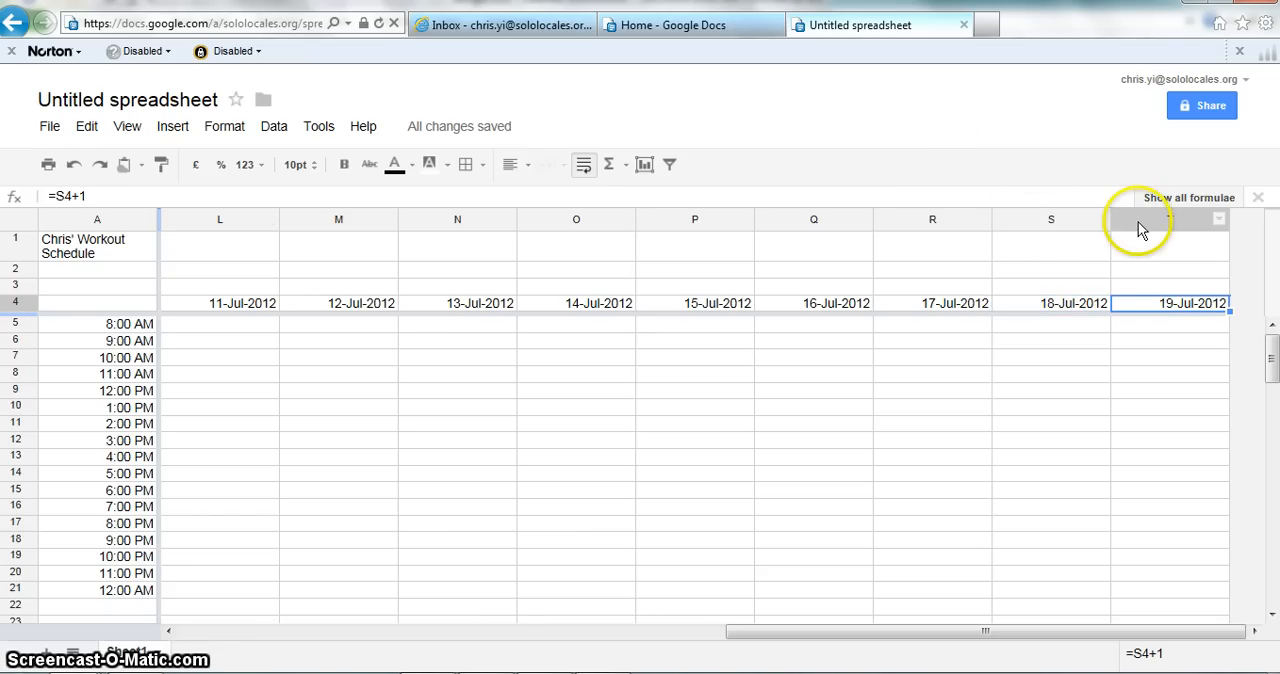
Step: Try out whole-column selections on columns P to T, then on T and R individually
left_click_drag(1140, 228, 726, 260)
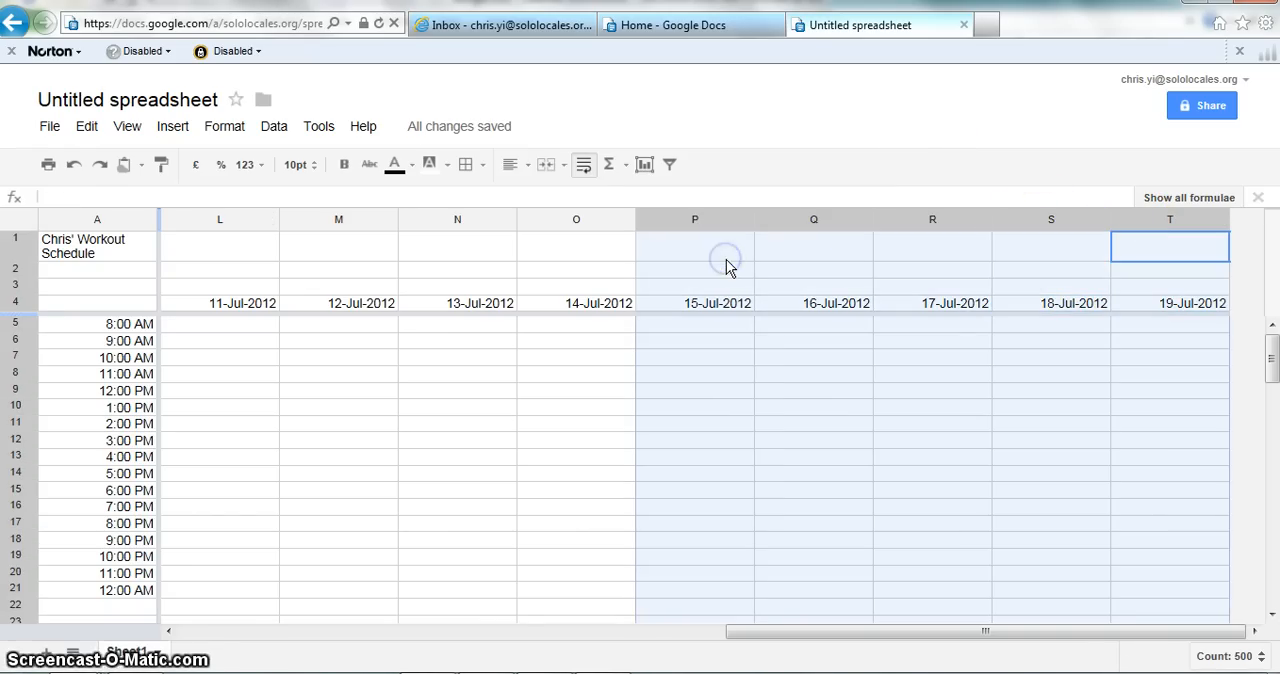
key("Left")
key("Right")
key("ctrl+space")
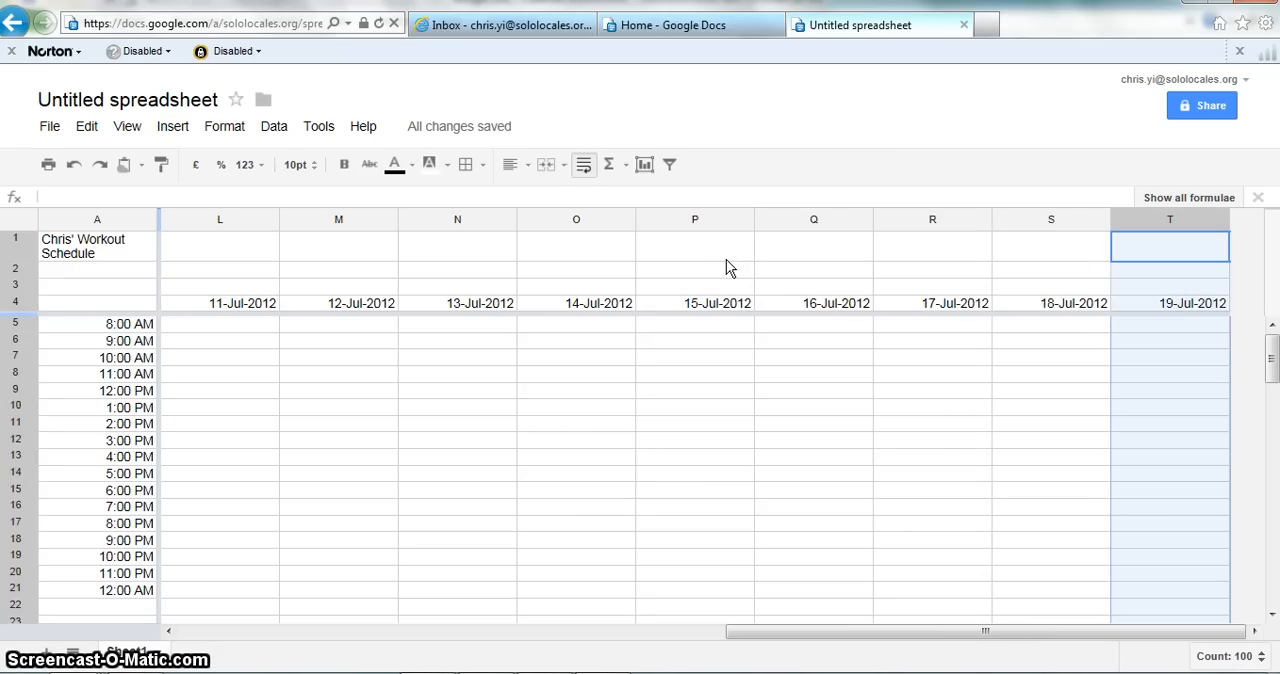
key("Left")
key("Left")
key("Right")
key("Right")
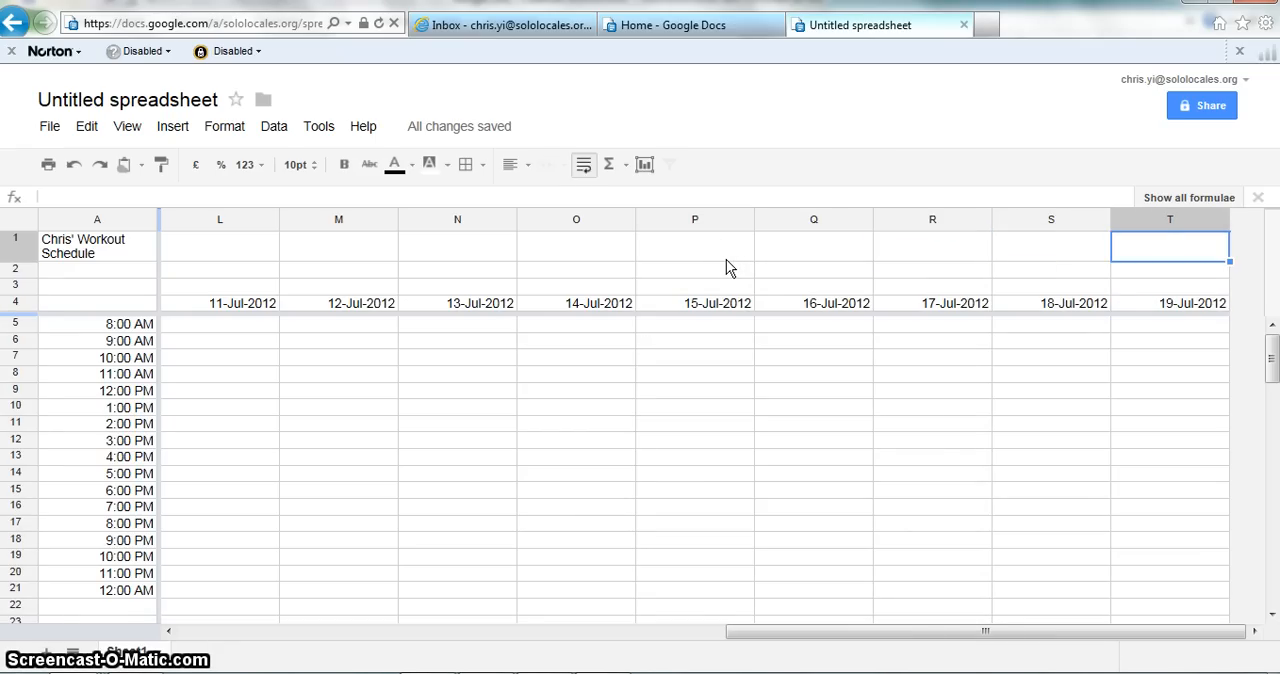
key("ctrl+space")
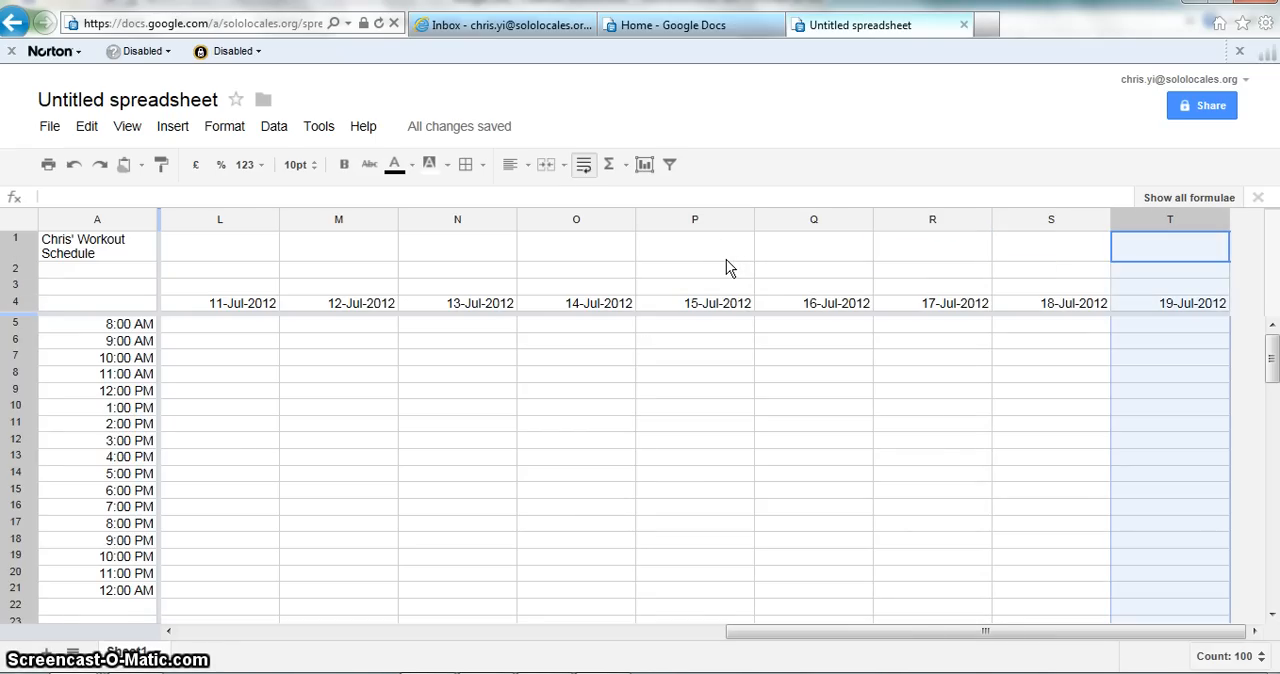
key("Left")
key("Left")
key("ctrl+space")
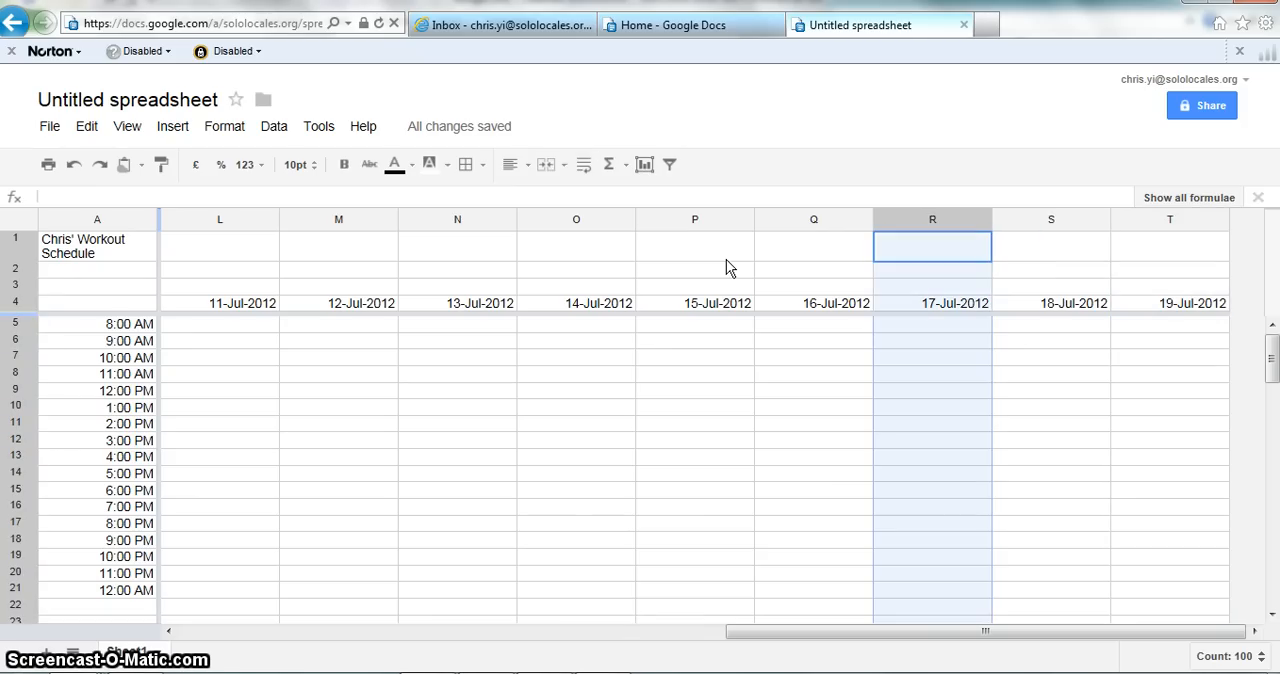
key("Right")
key("Right")
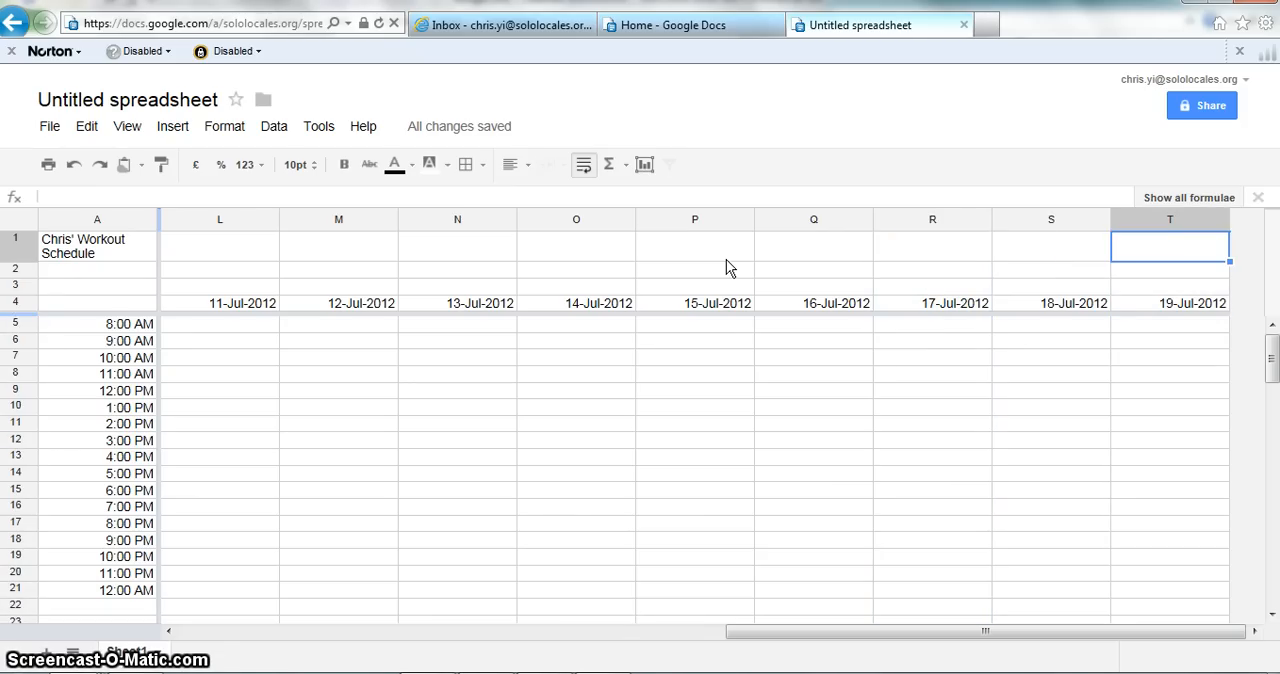
Step: Insert 10 columns to the right of columns K to T
key("ctrl+space")
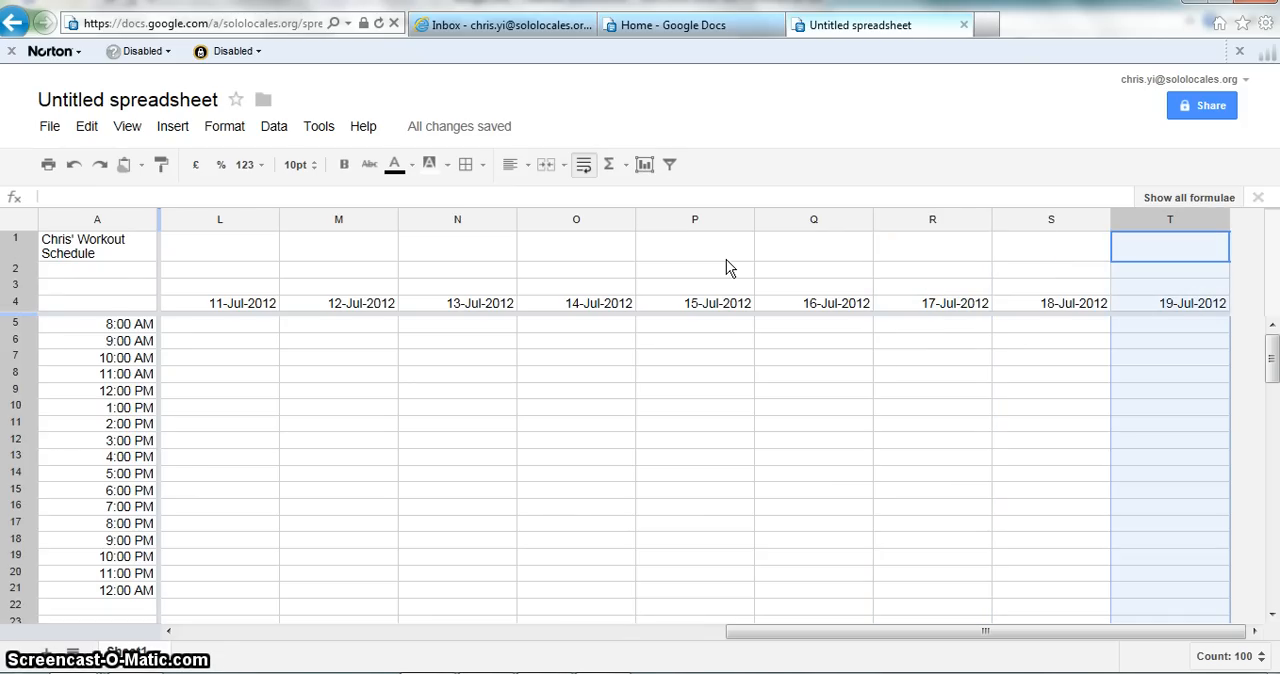
key("shift+Left")
key("shift+Left")
key("shift+Left")
key("shift+Left")
key("shift+Left")
key("shift+Left")
key("shift+Left")
key("shift+Left")
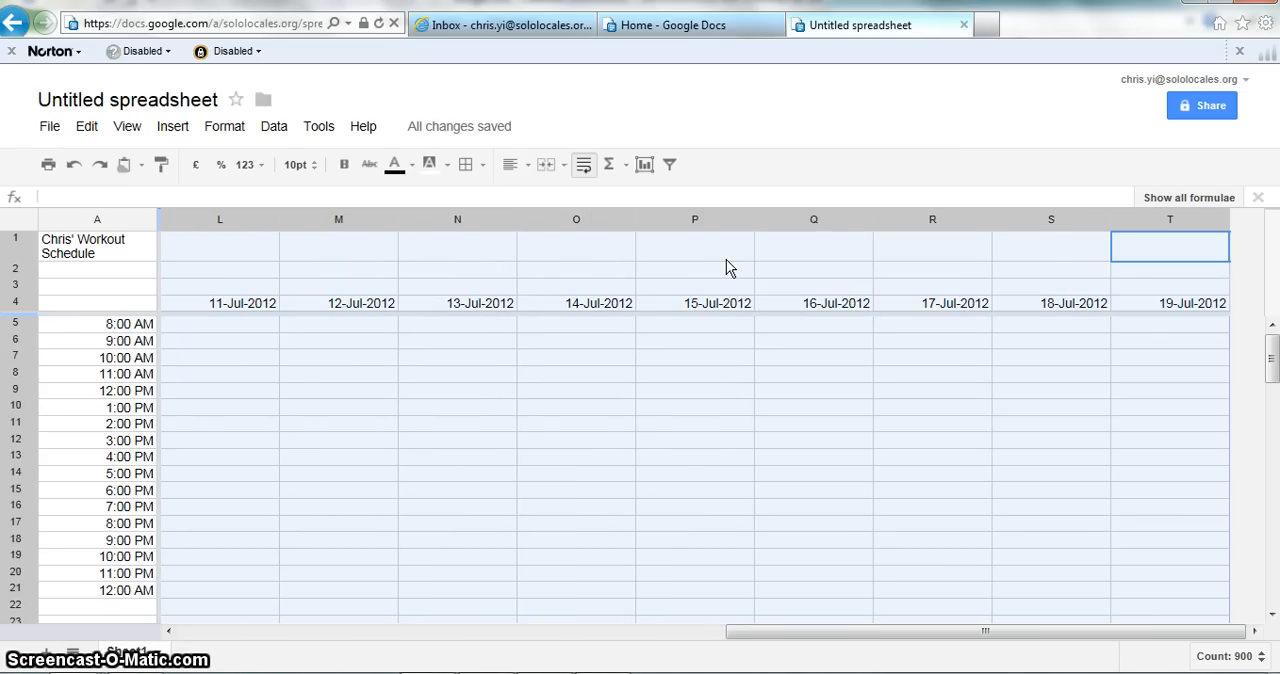
key("shift+Left")
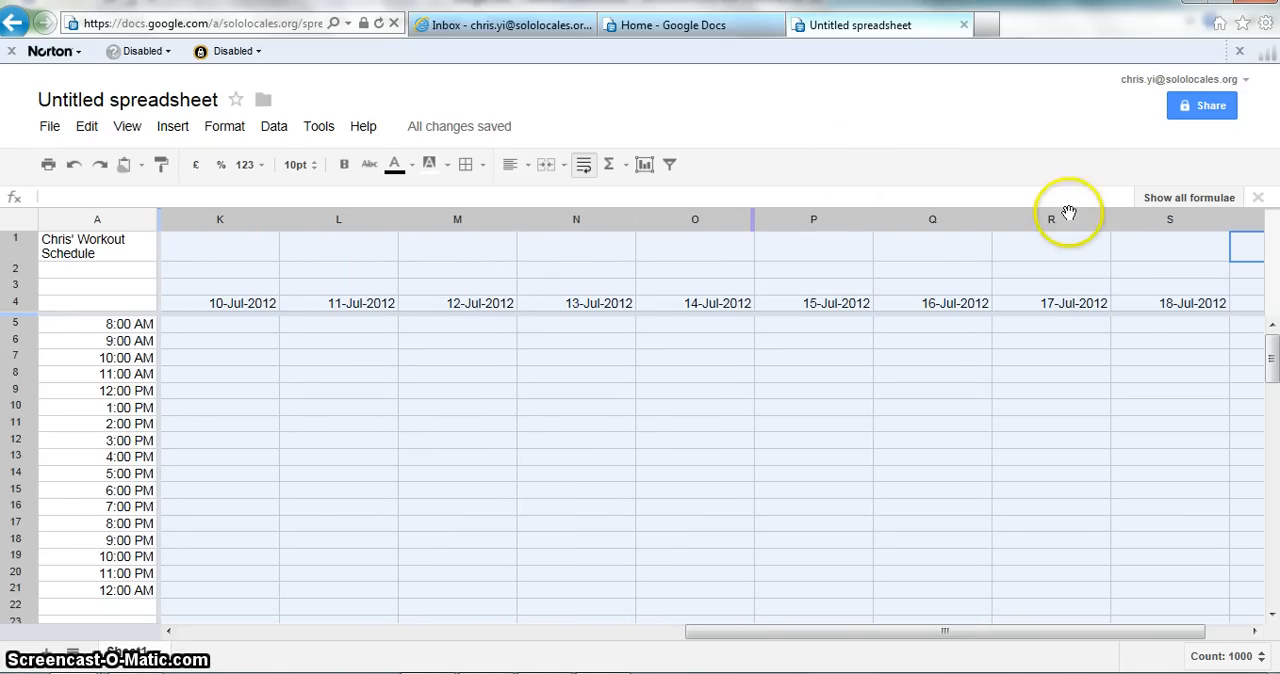
mouse_move(860, 230)
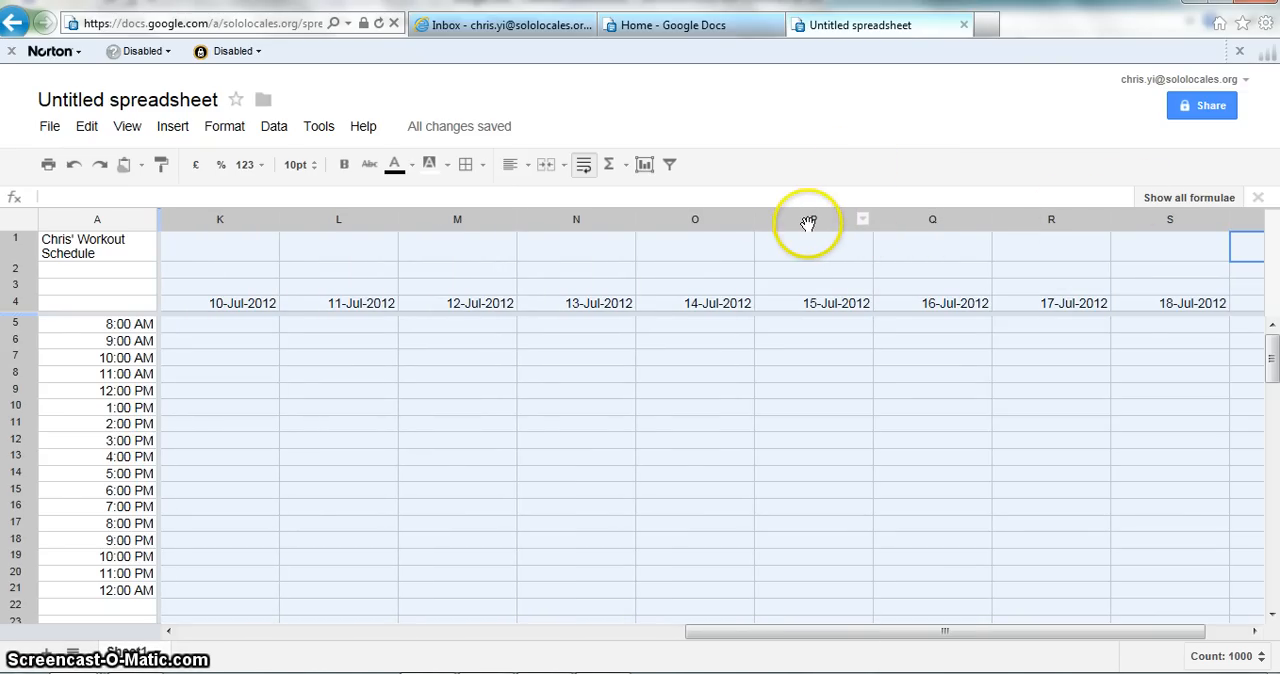
right_click(722, 222)
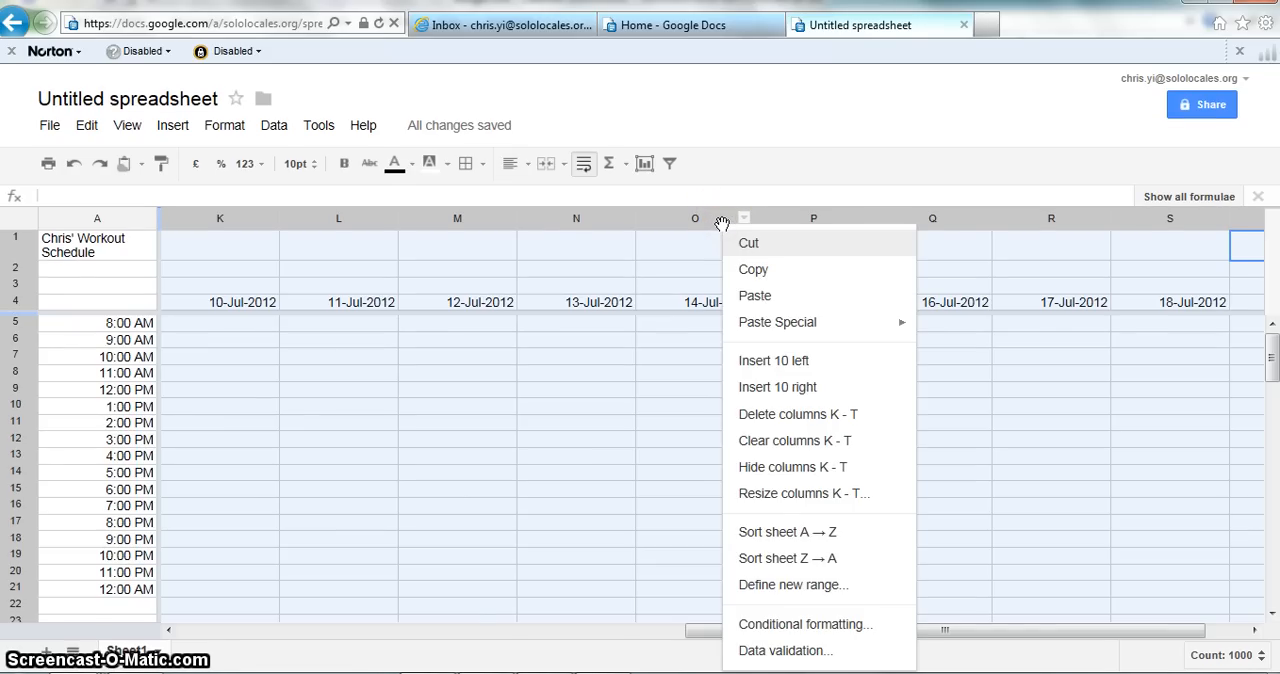
left_click(806, 395)
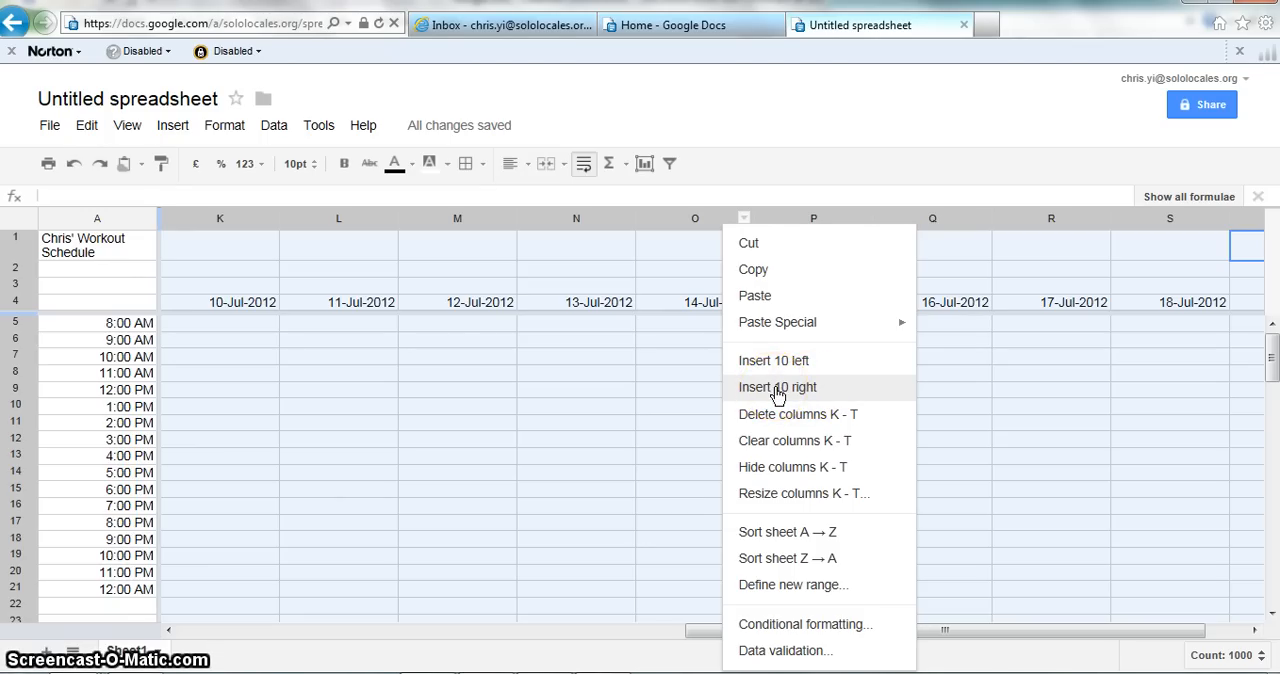
left_click(778, 392)
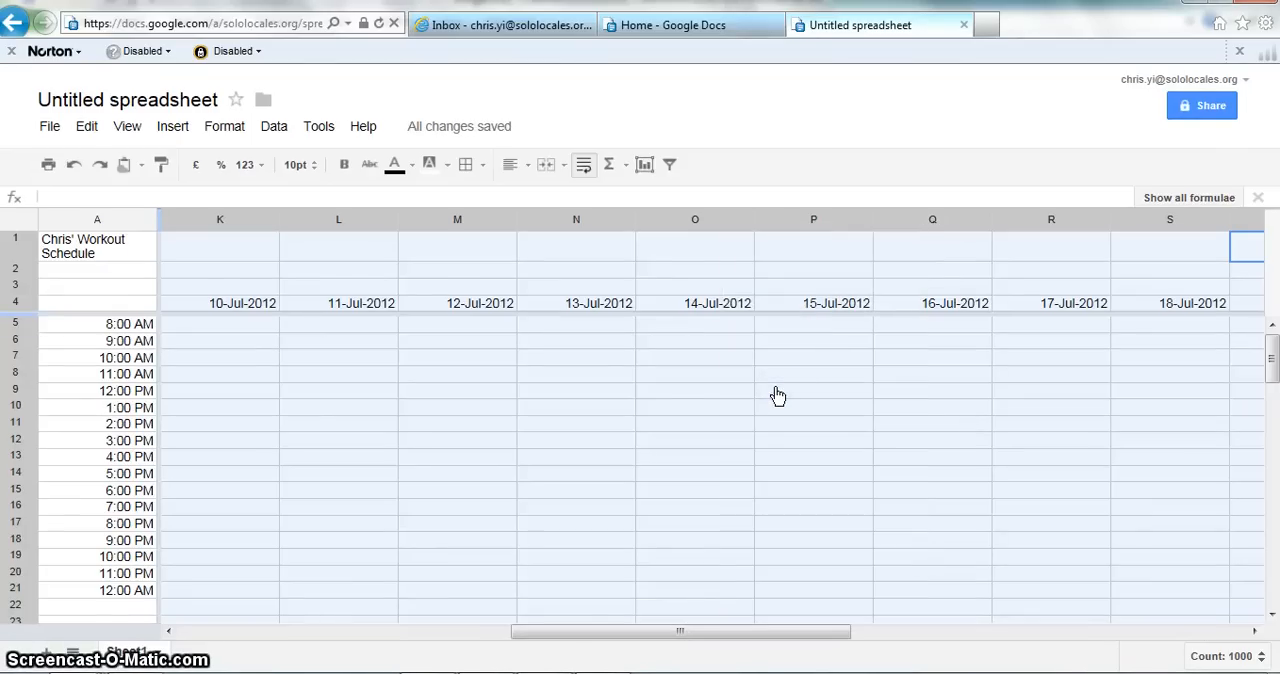
Step: Examine the inserted columns beyond the last date heading, out to column AD
key("Down")
key("Down")
key("Down")
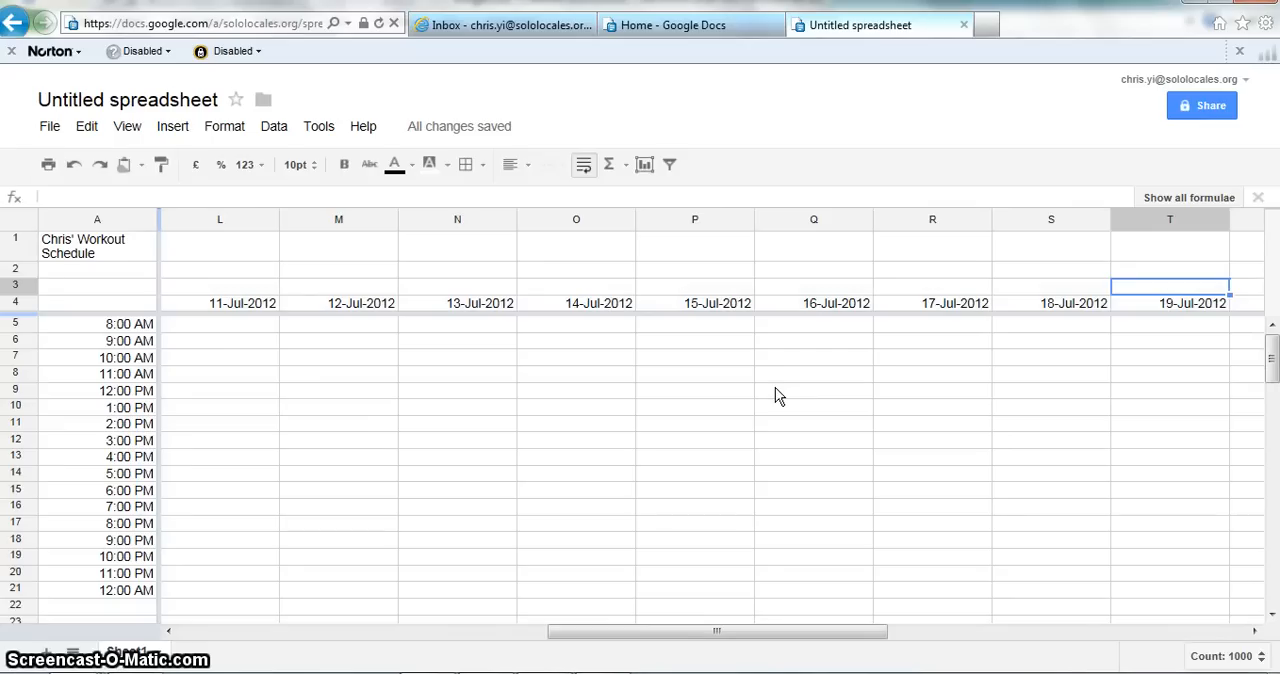
key("Left")
key("Right")
key("Right")
key("Left")
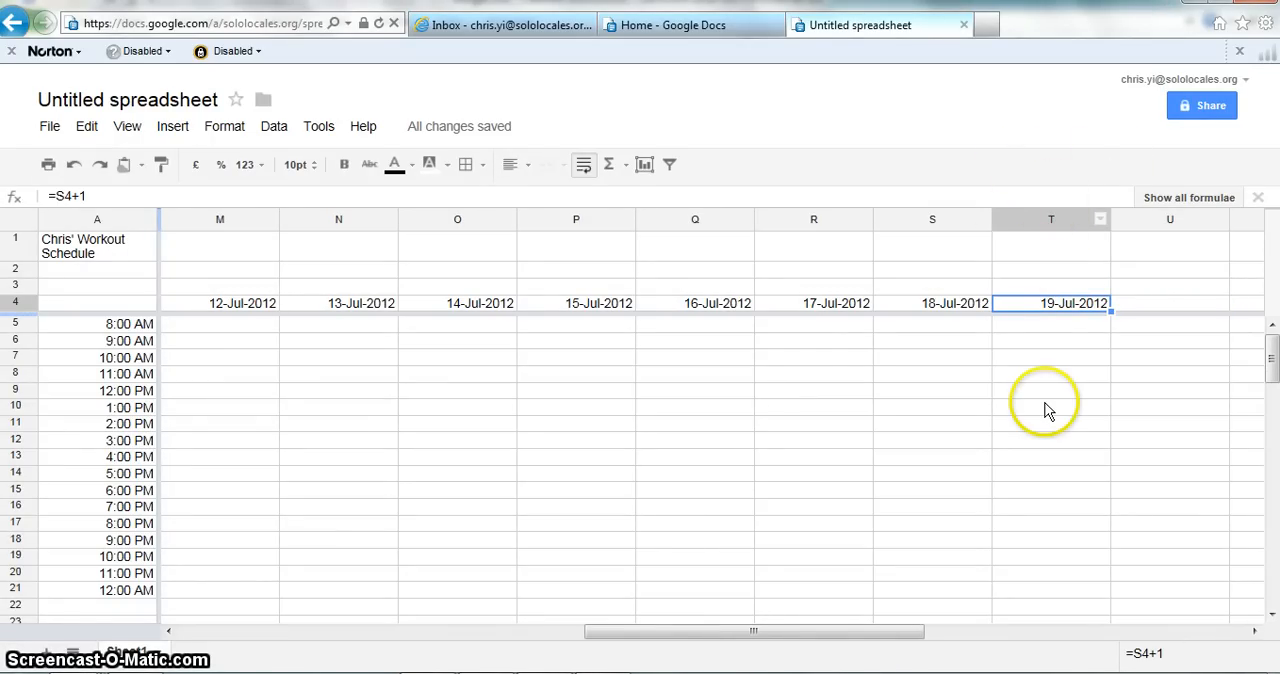
key("Right")
key("Right")
key("Right")
key("Right")
key("Right")
key("Right")
key("Right")
key("Right")
key("Right")
key("Right")
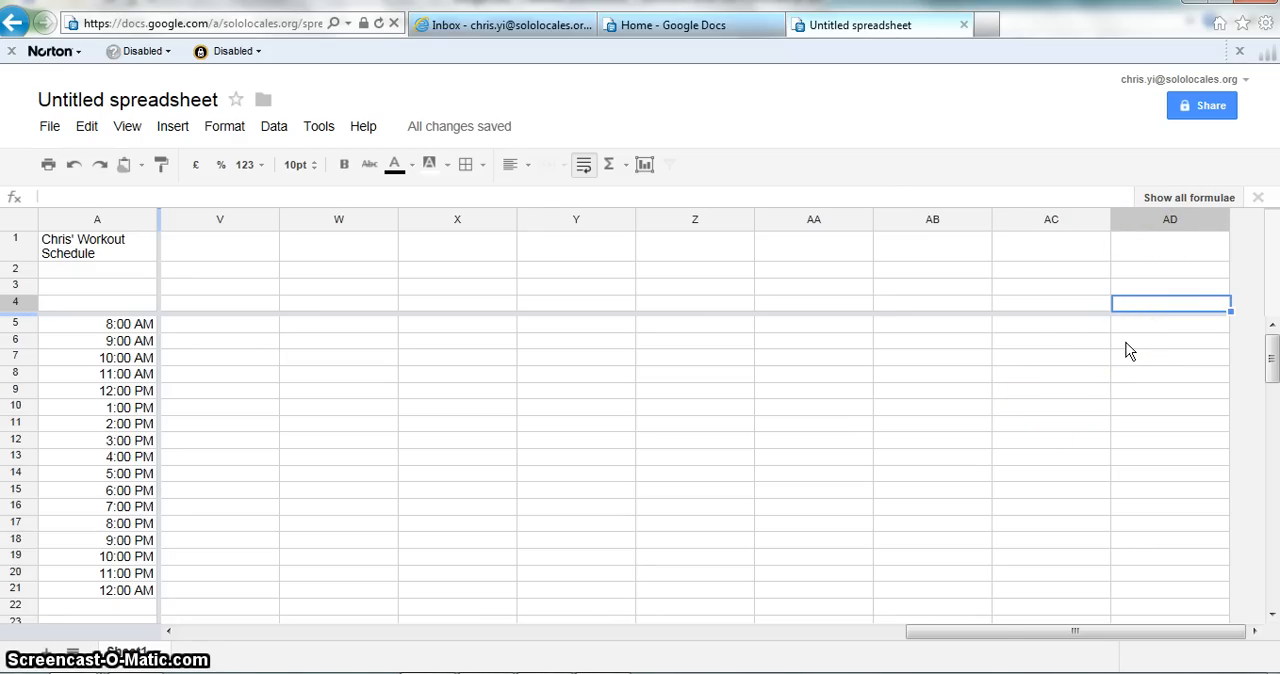
Step: Fill the date formula in T4 across row 4 to AD4, extending the consecutive dates through 29-Jul-2012
key("Left")
key("Left")
key("Left")
key("Left")
key("Left")
key("Left")
key("Left")
key("Left")
key("Left")
key("Left")
key("Left")
key("Left")
key("Left")
key("Right")
key("Right")
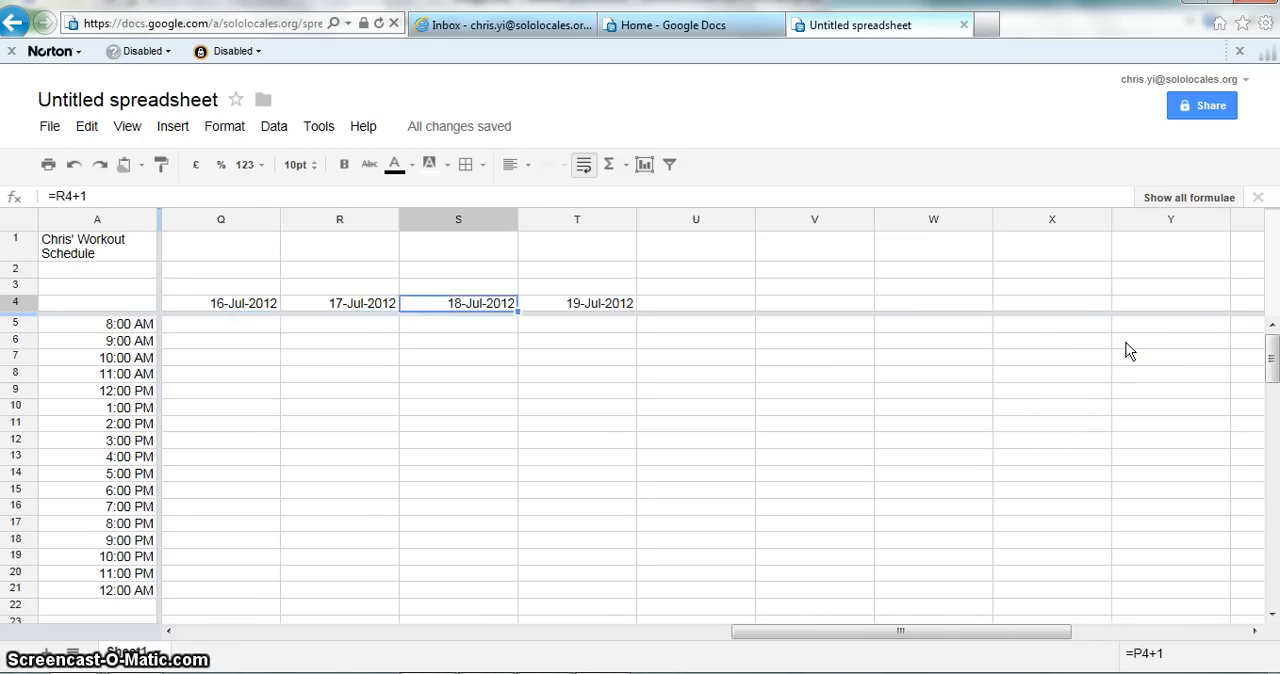
key("Right")
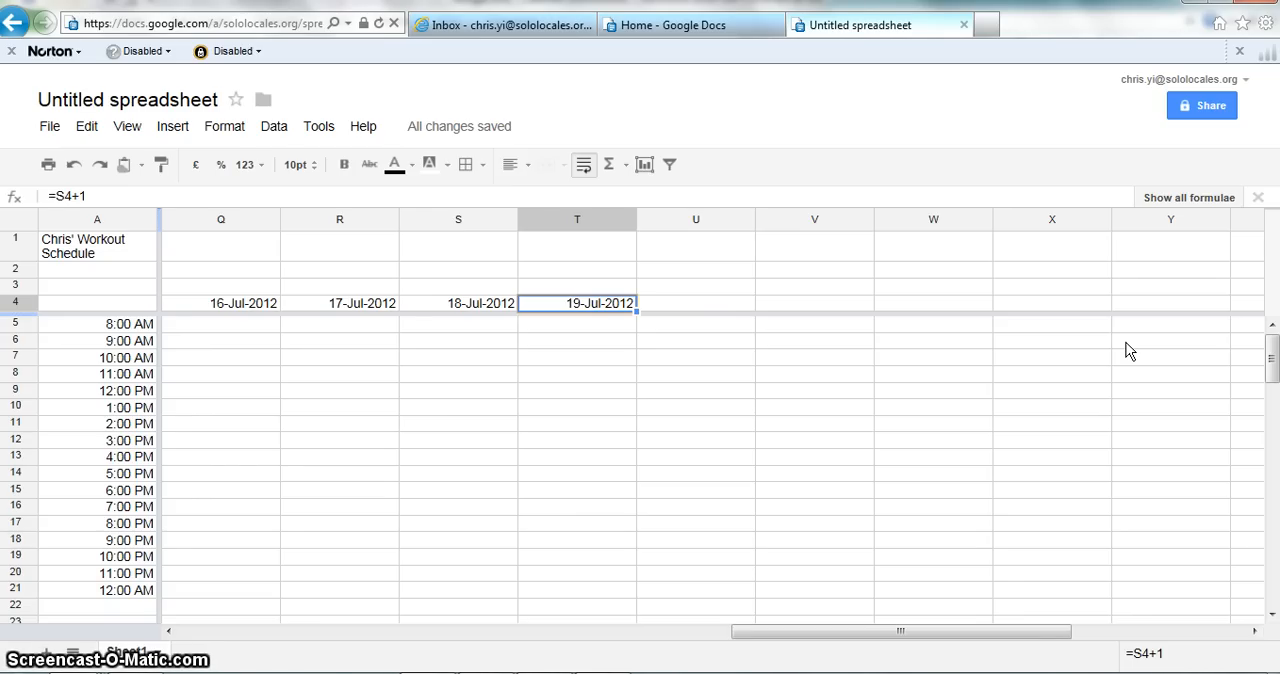
key("ctrl+shift+Right")
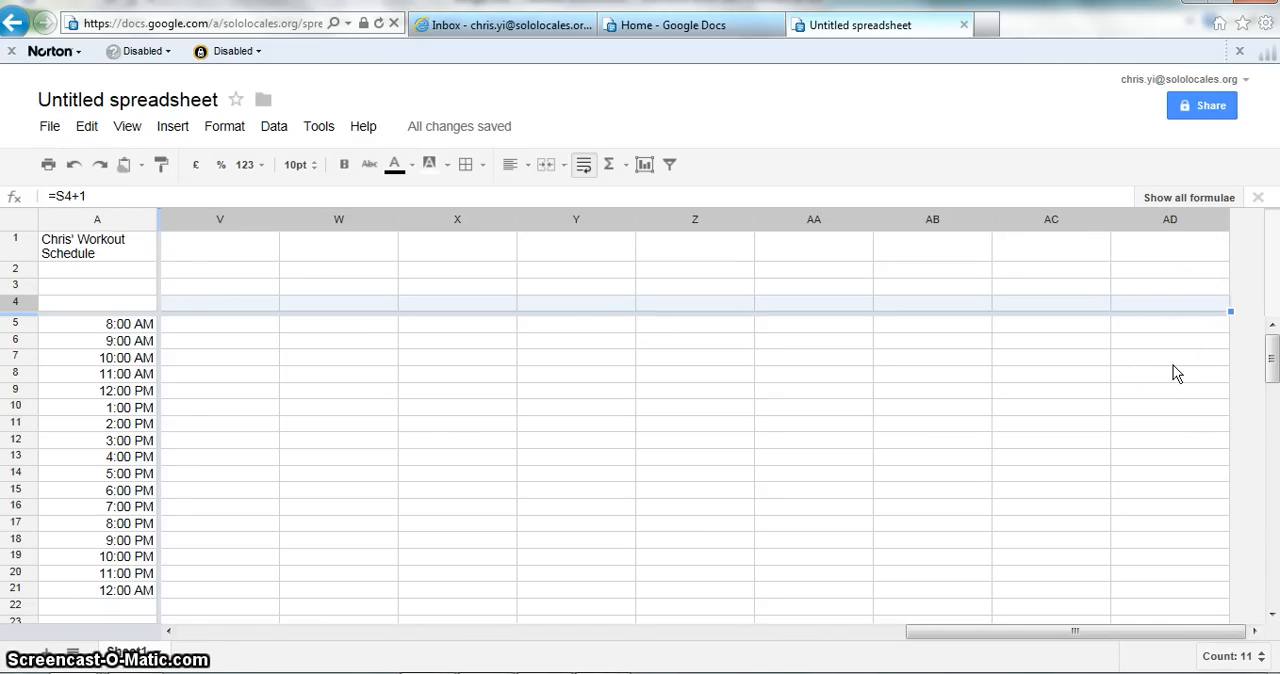
key("ctrl+r")
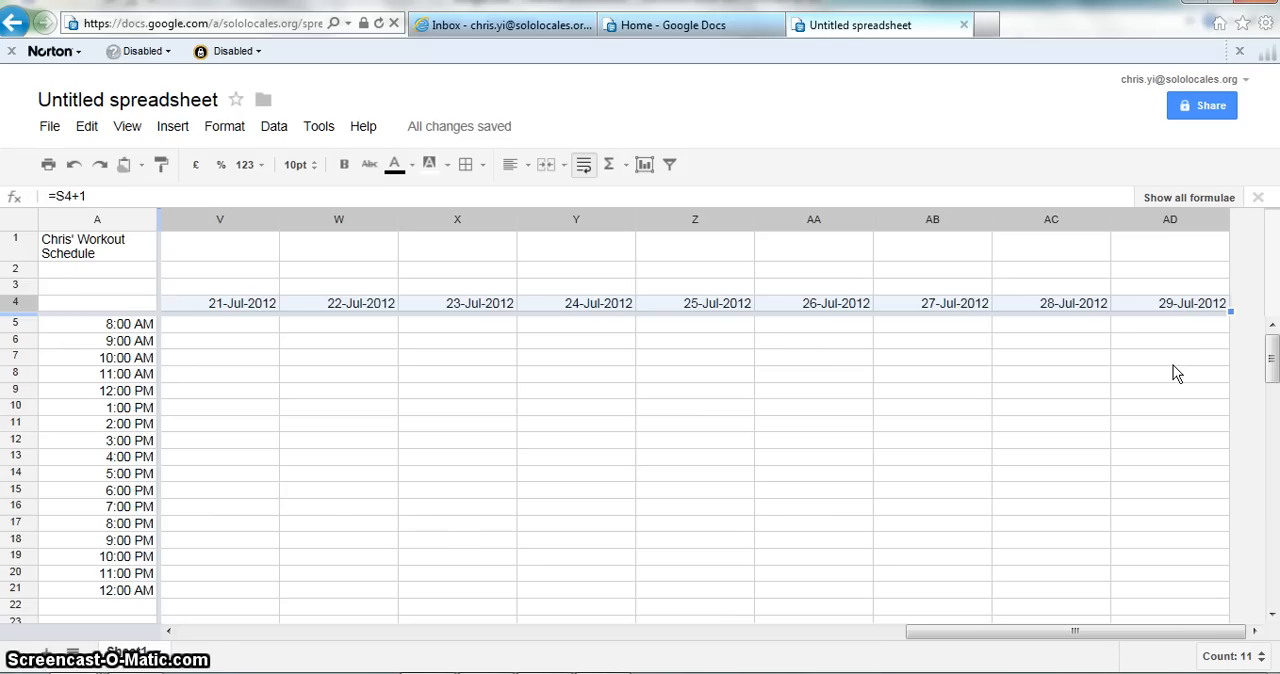
key("ctrl+Right")
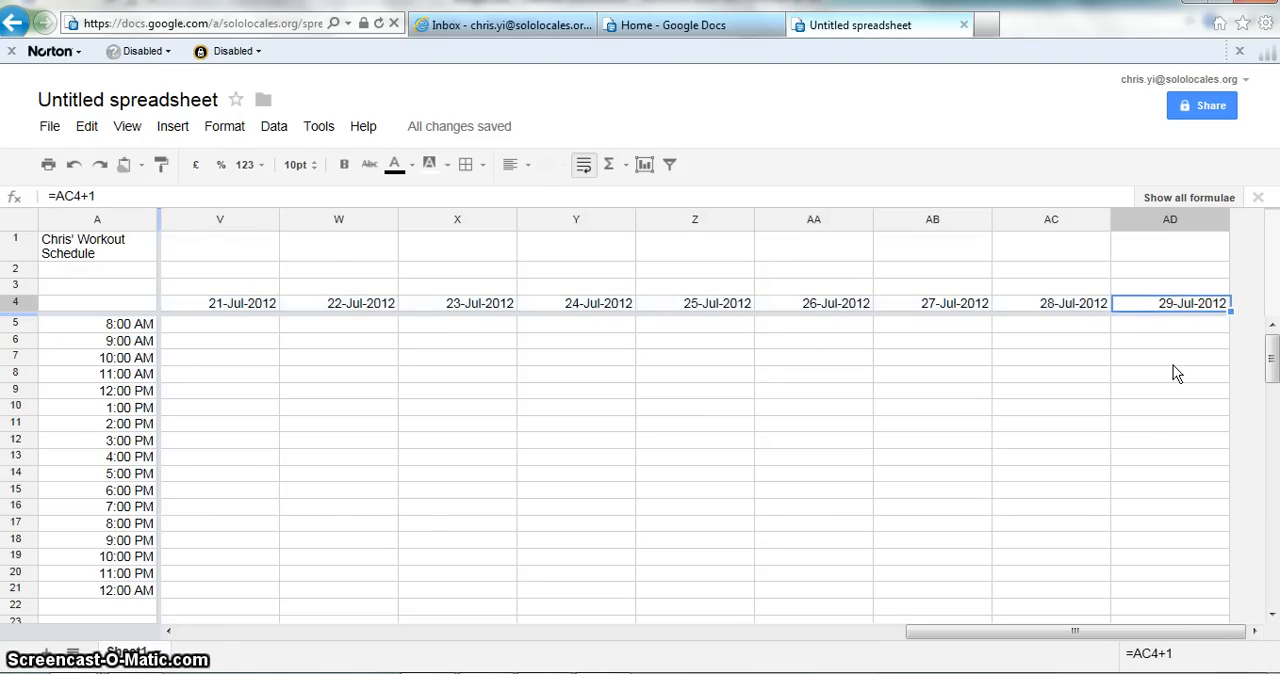
key("ctrl+Left")
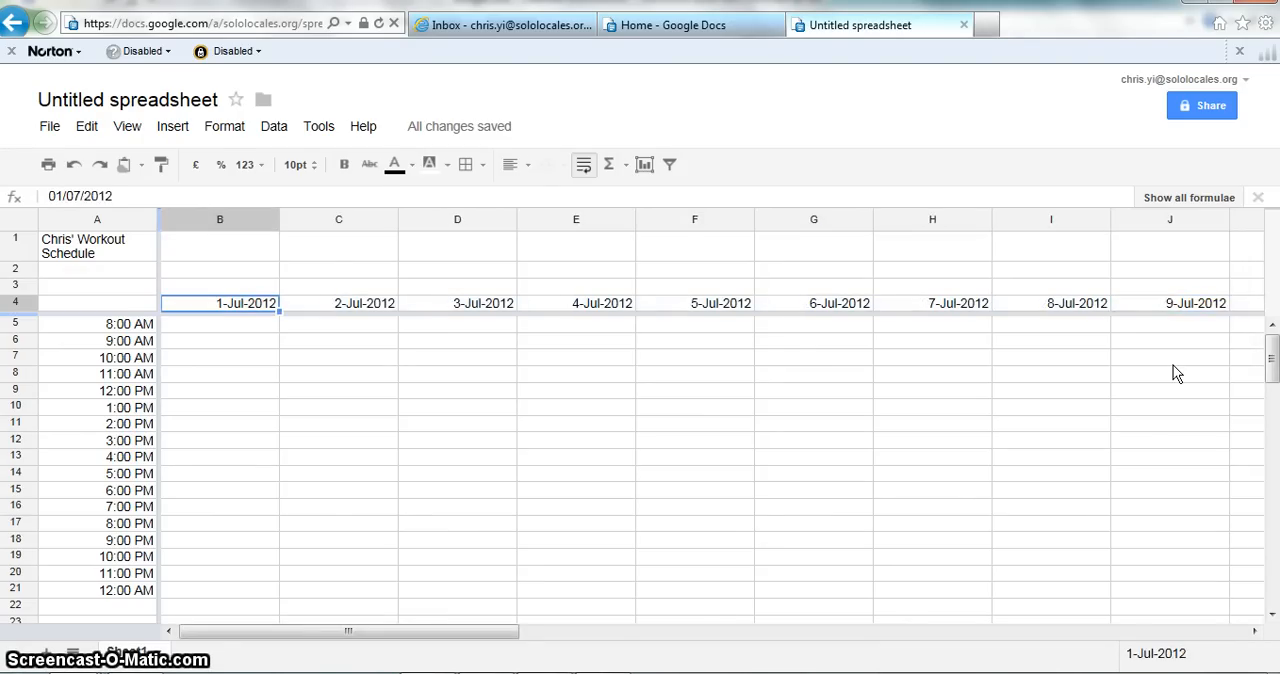
key("ctrl+Right")
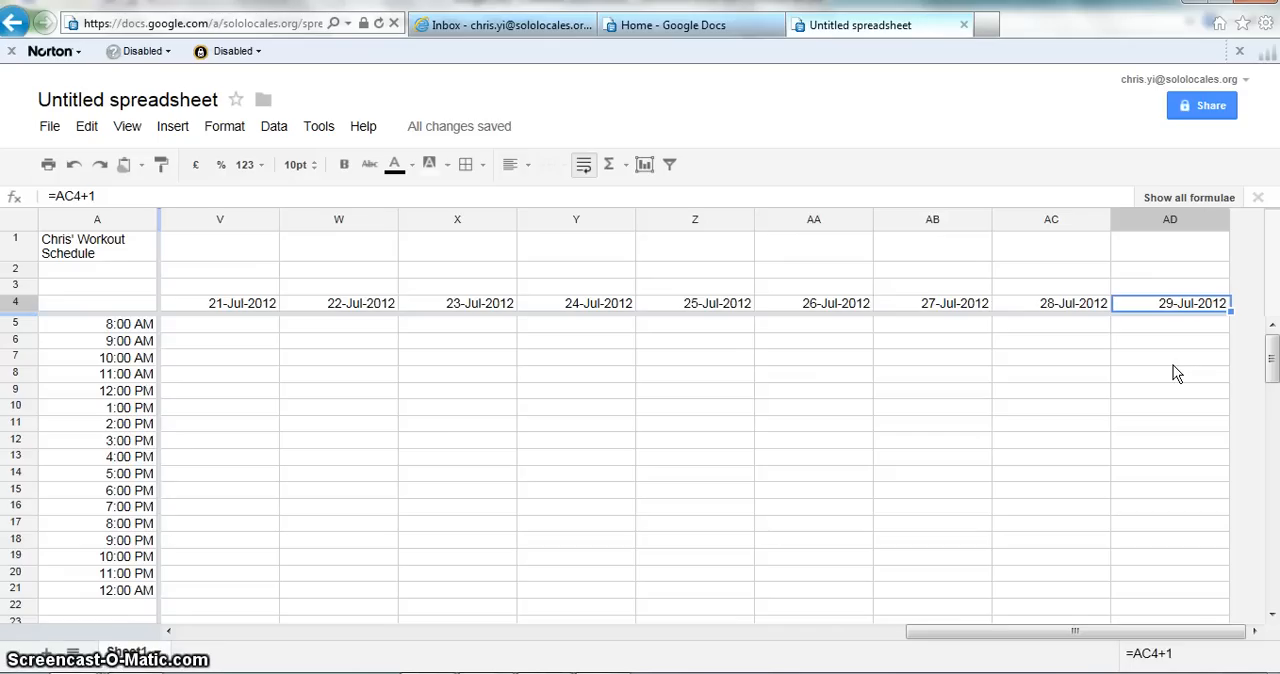
Step: Insert two columns to the right of columns AC and AD
key("ctrl+shift+Down")
key("Left")
key("Left")
key("ctrl+Right")
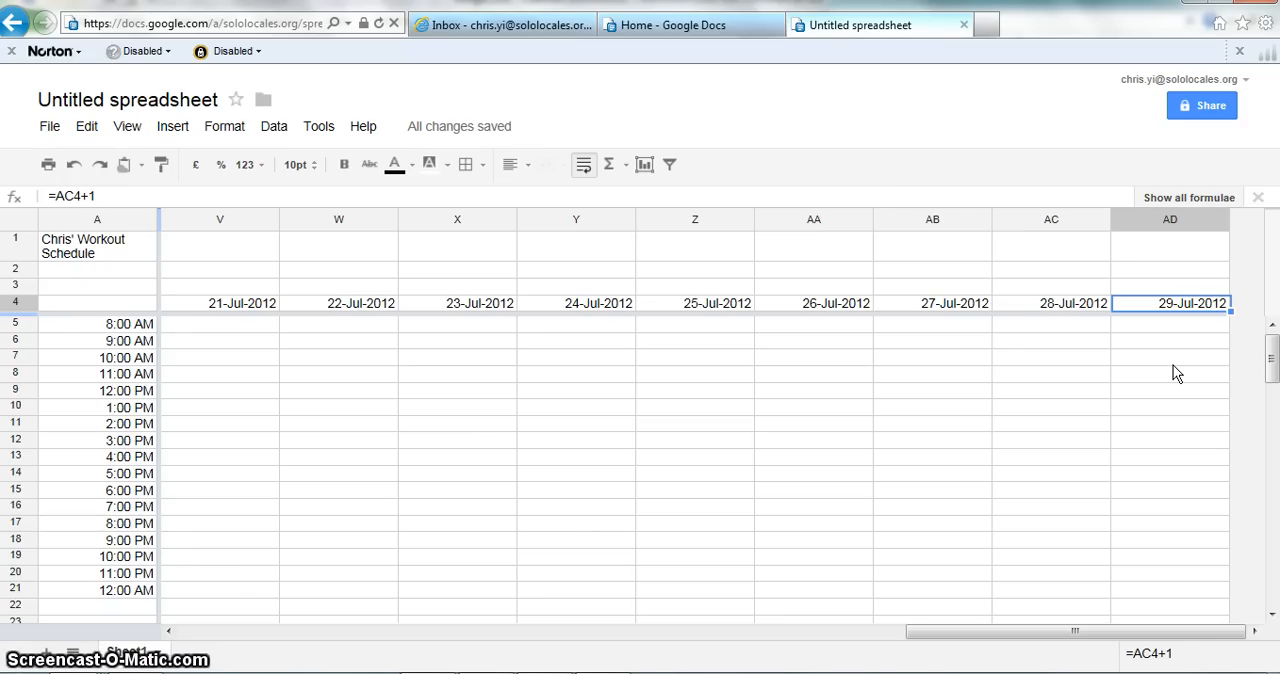
key("Left")
key("Left")
key("Right")
key("Right")
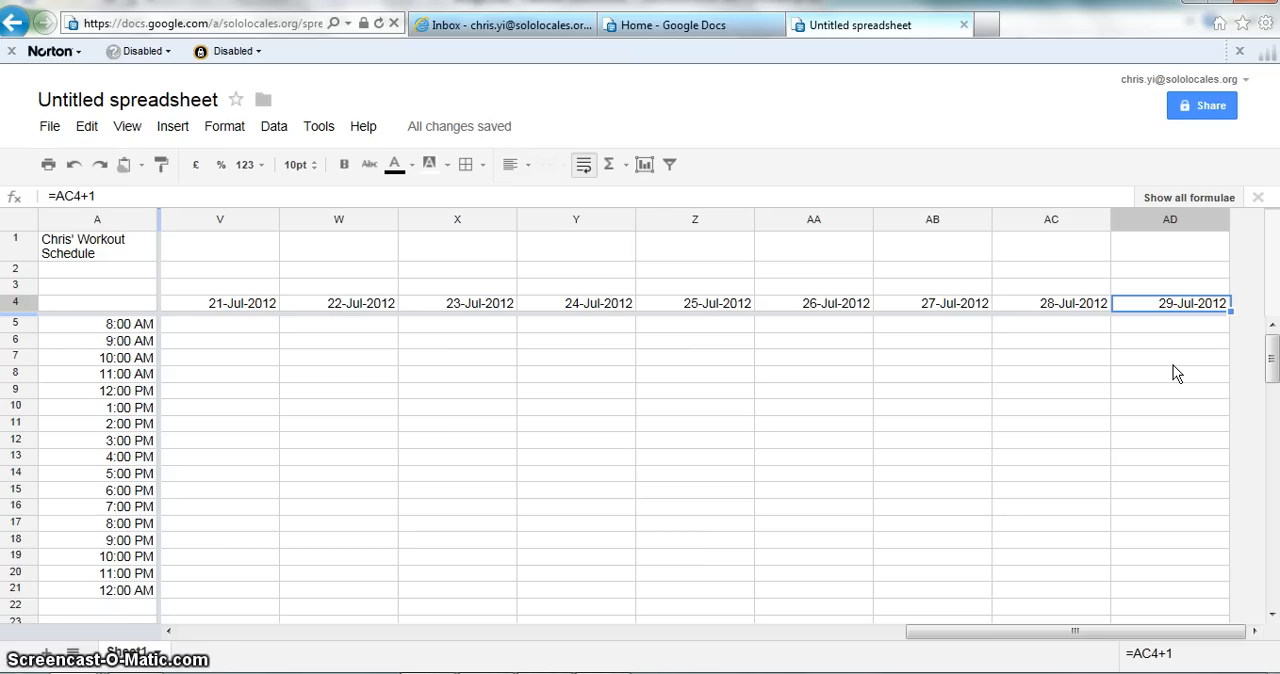
key("ctrl+shift+Down")
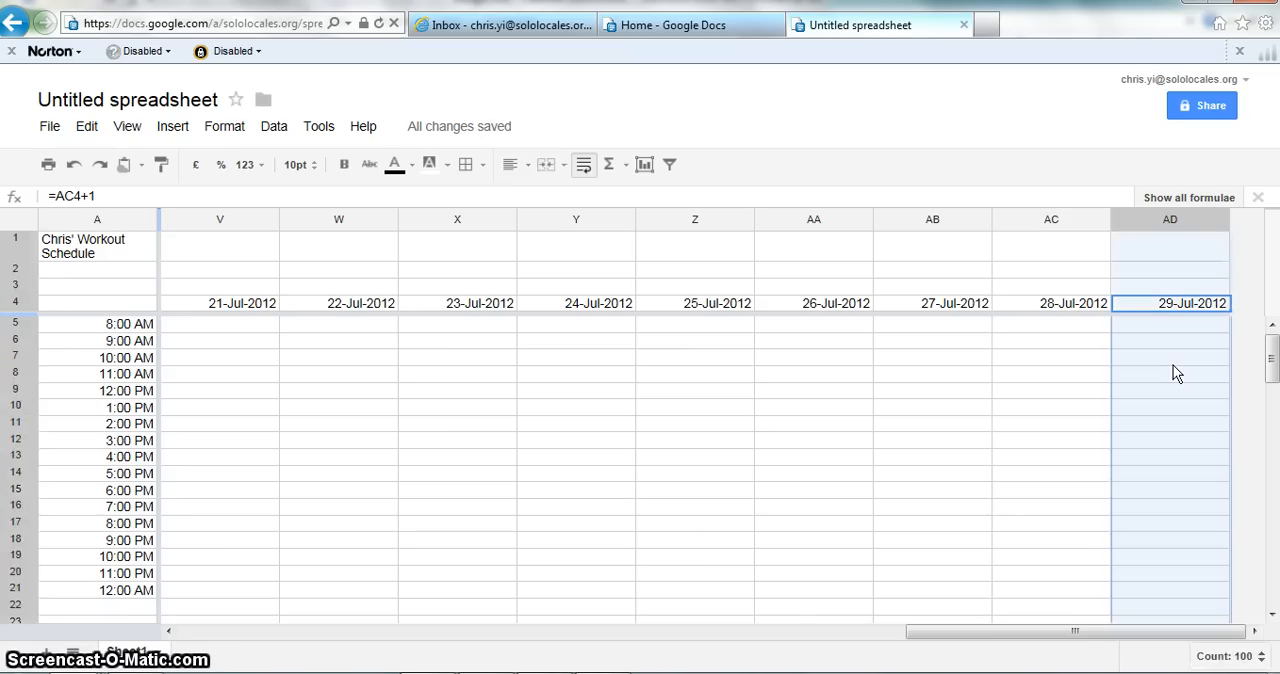
key("shift+Left")
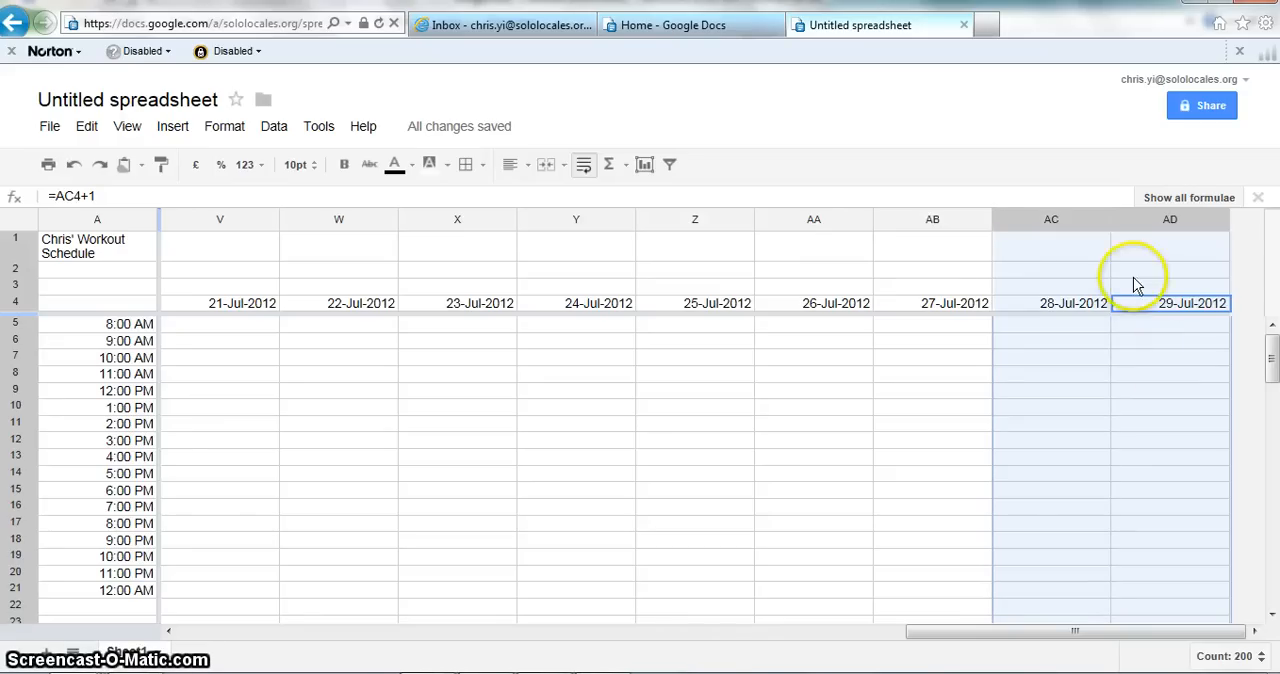
right_click(1128, 224)
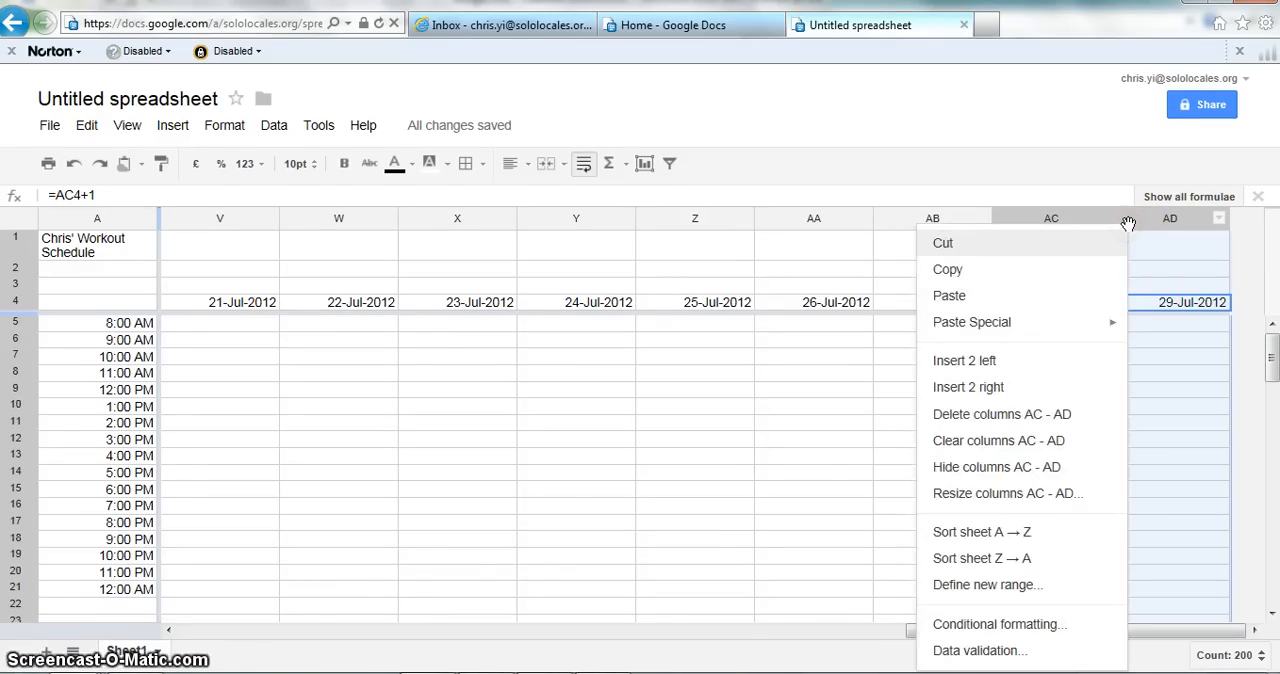
left_click(1037, 391)
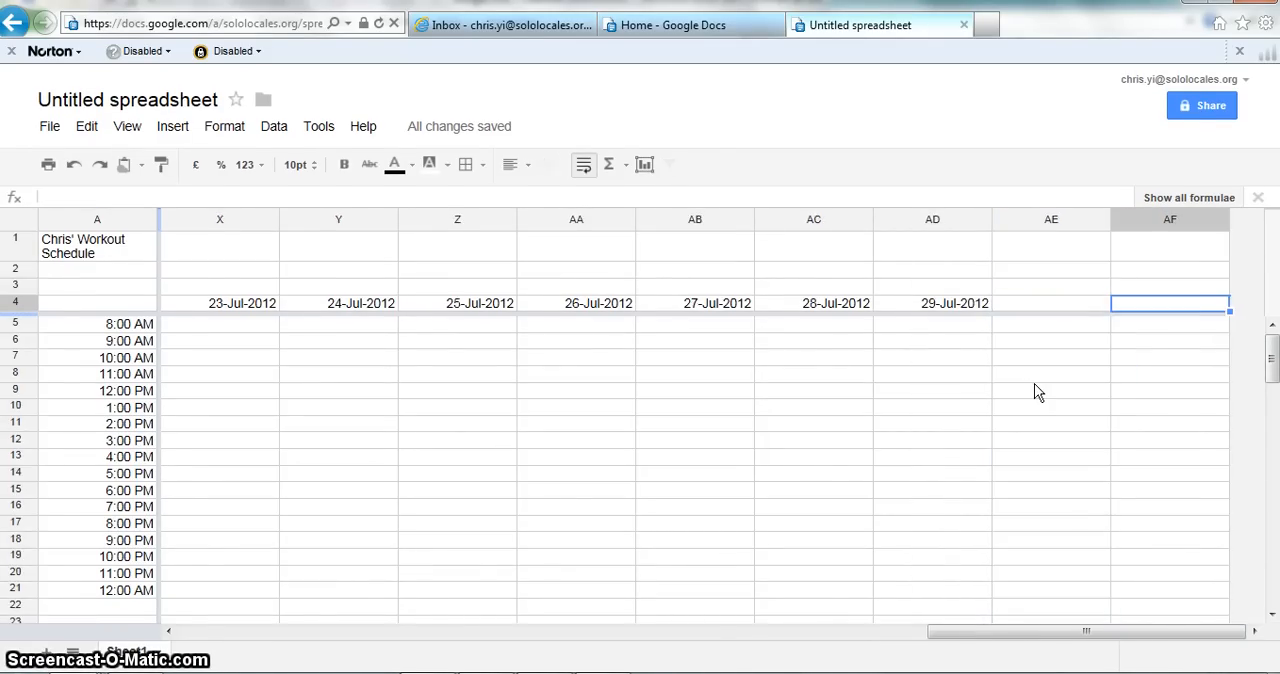
Step: Fill the date formula from AD4 across to AF4 to add 30-Jul-2012 and 31-Jul-2012, and return to the first date
key("Right")
key("Left")
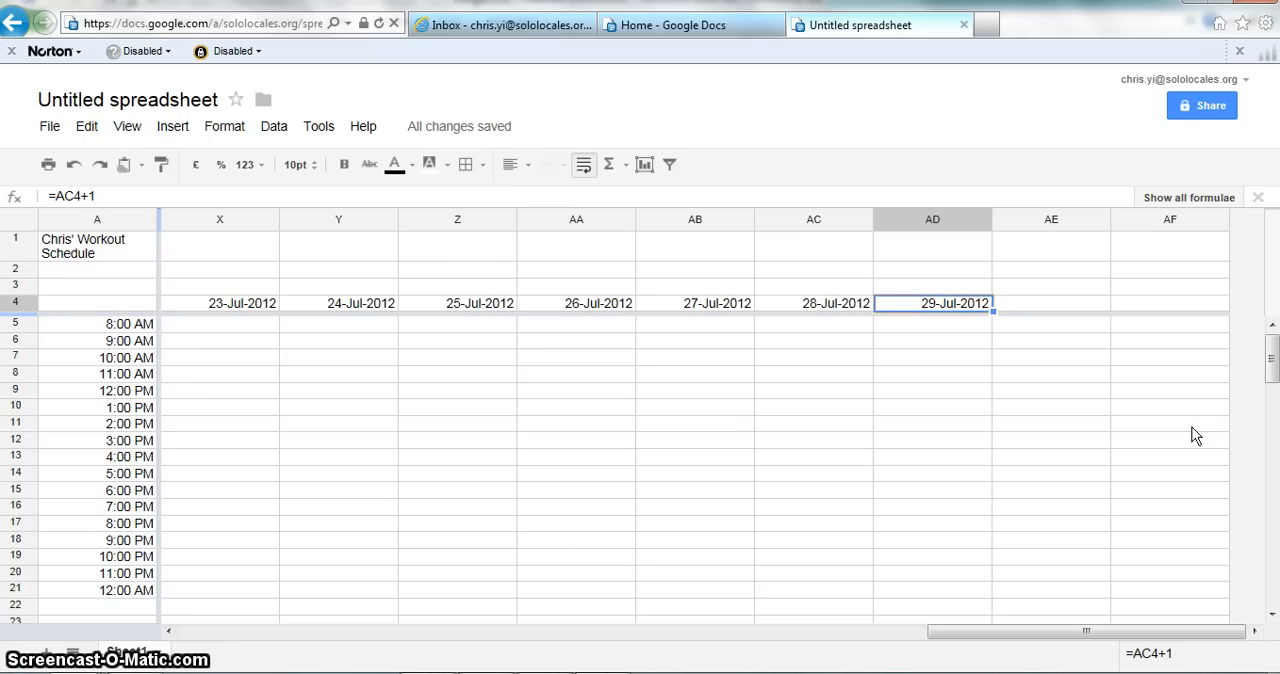
key("shift+Right")
key("shift+Right")
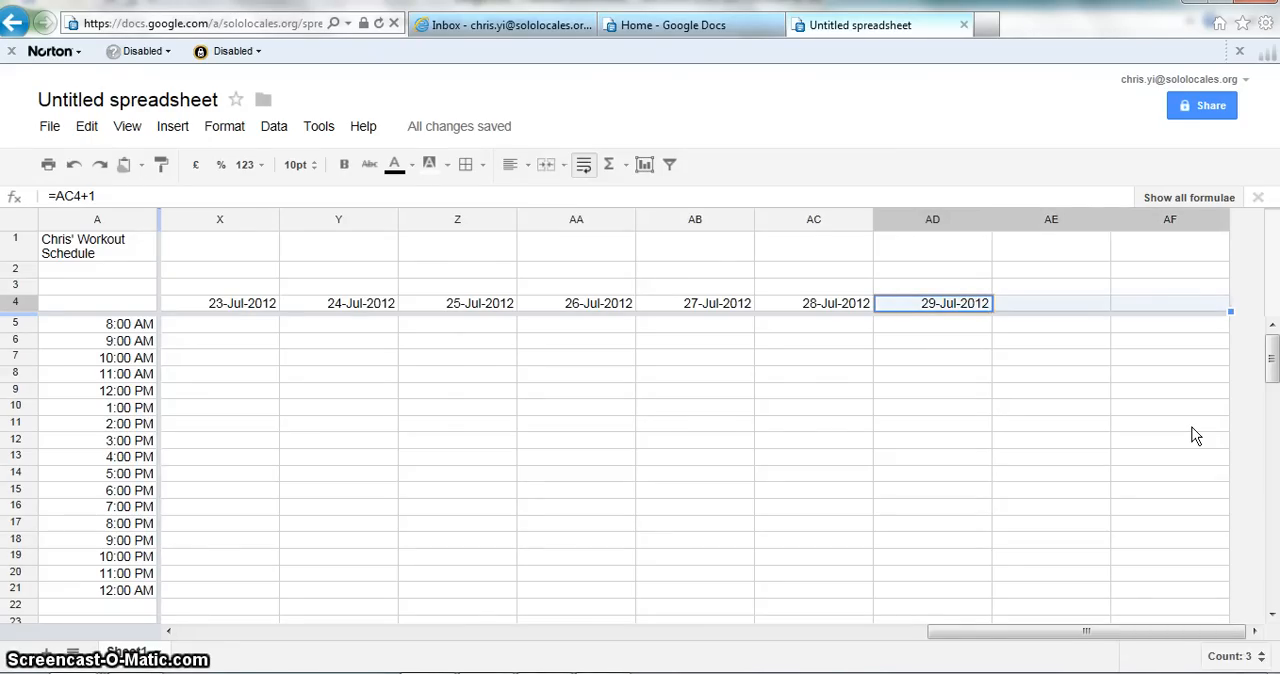
key("ctrl+r")
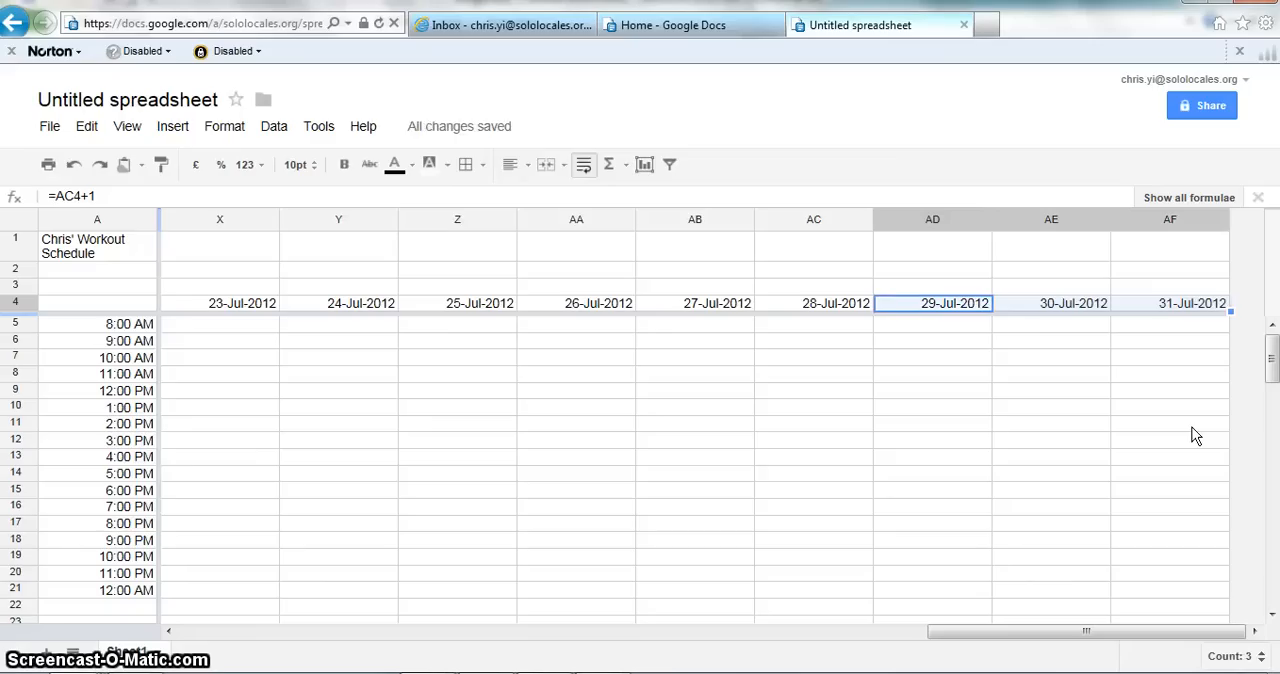
key("ctrl+Right")
key("ctrl+Left")
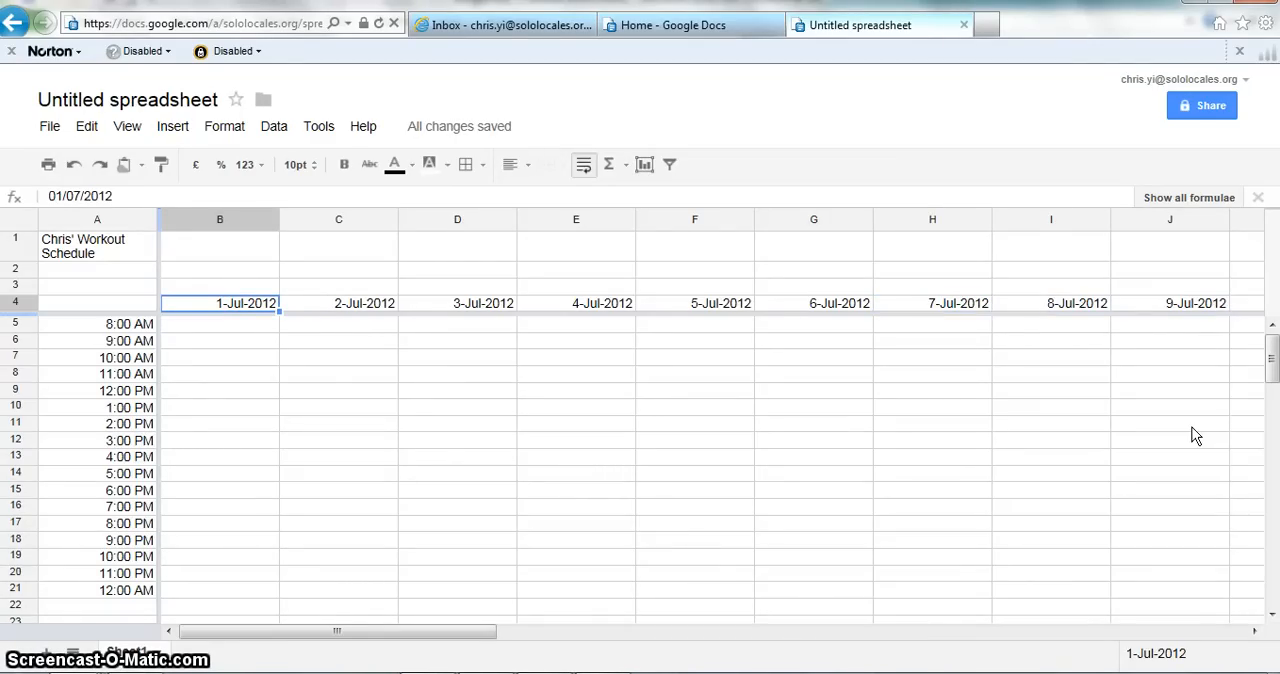
Step: Examine the slots under 1-Jul-2012 down to 8:00 PM in cell B17, alongside the time headings in column A
key("Down")
key("Down")
key("Down")
key("Down")
key("Down")
key("Down")
key("Down")
key("Down")
key("Down")
key("Down")
key("Down")
key("Down")
key("Down")
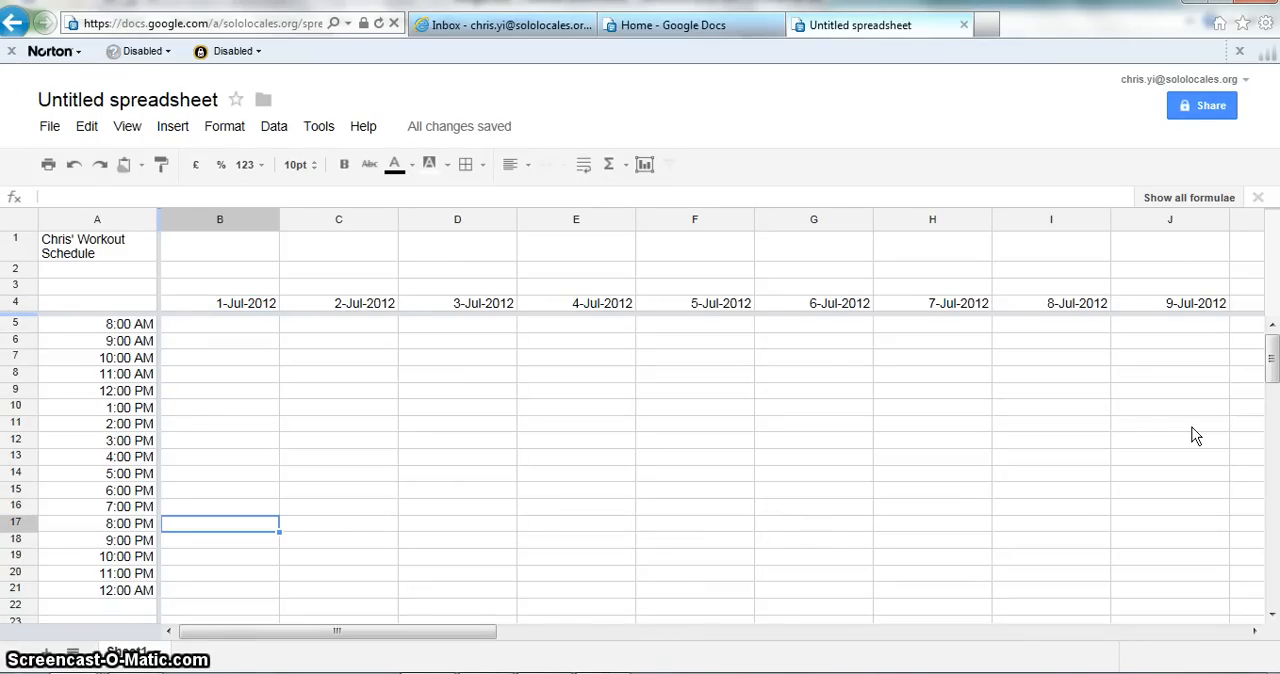
key("Up")
key("Up")
key("Left")
key("Down")
key("Down")
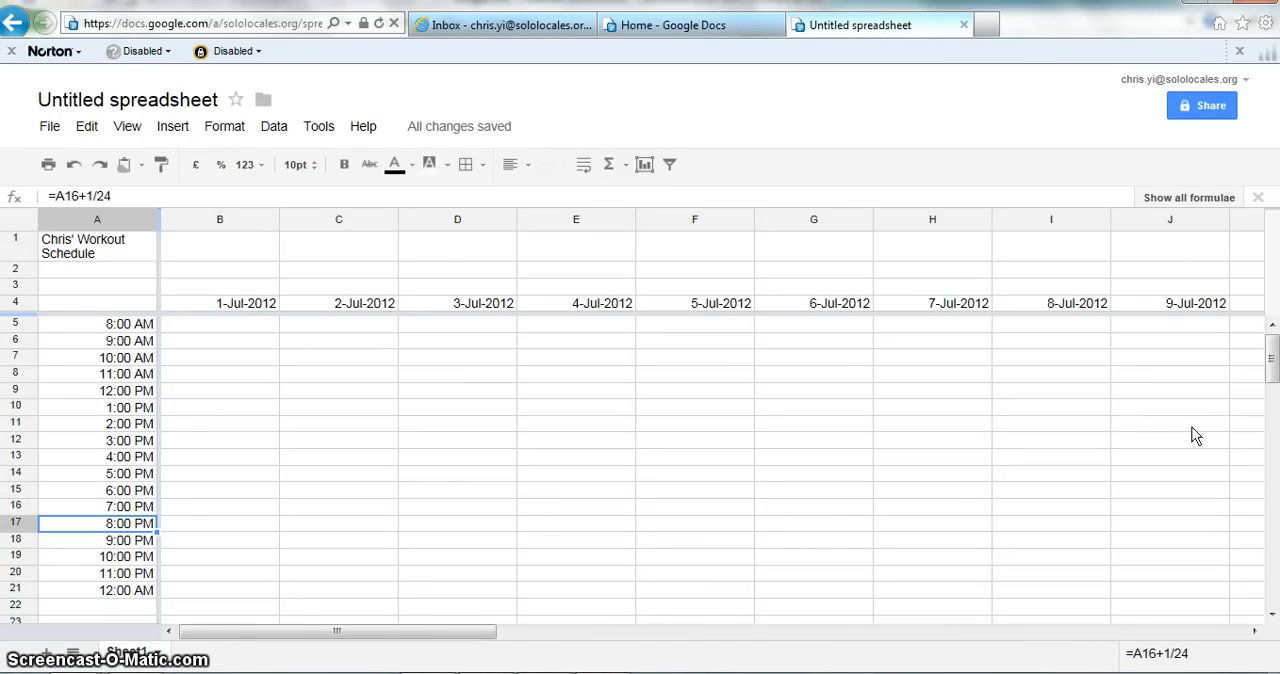
key("Right")
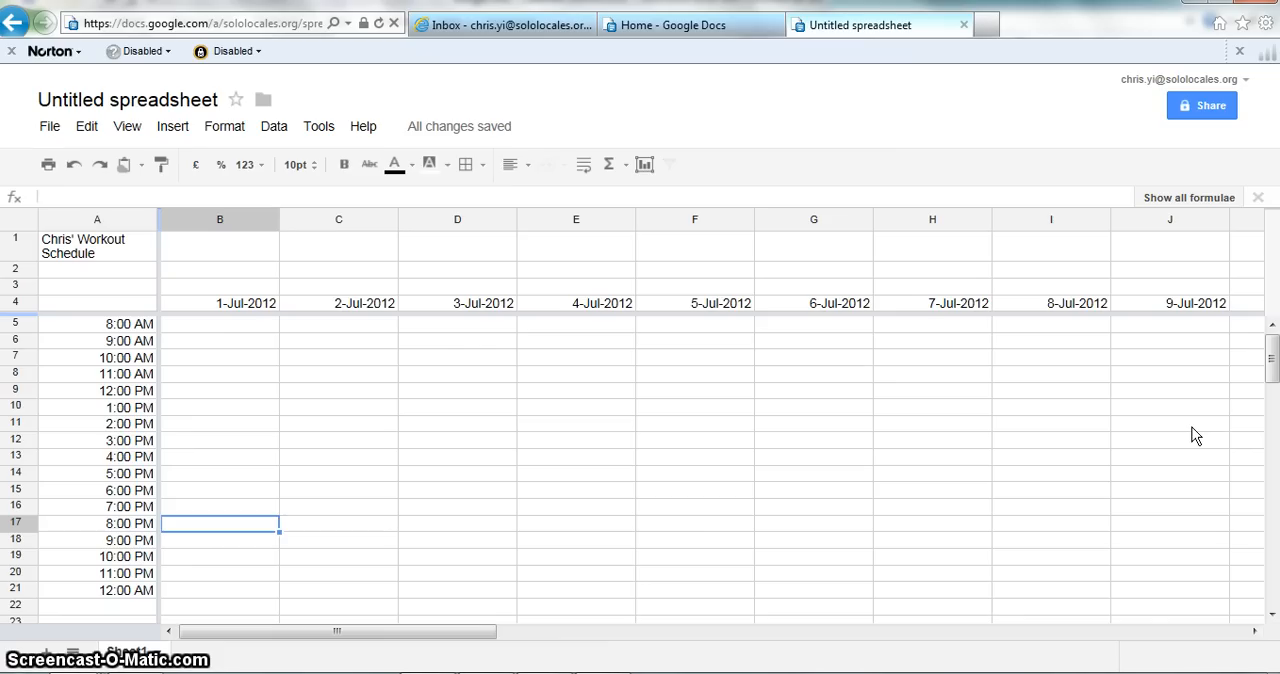